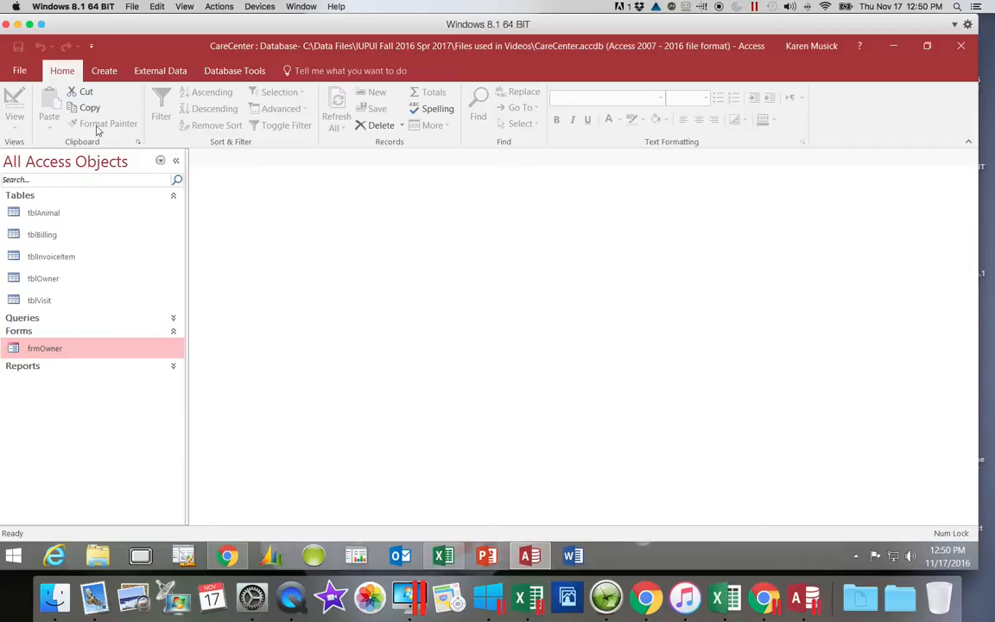
Create a new blank form in Design view.
left_click(104, 72)
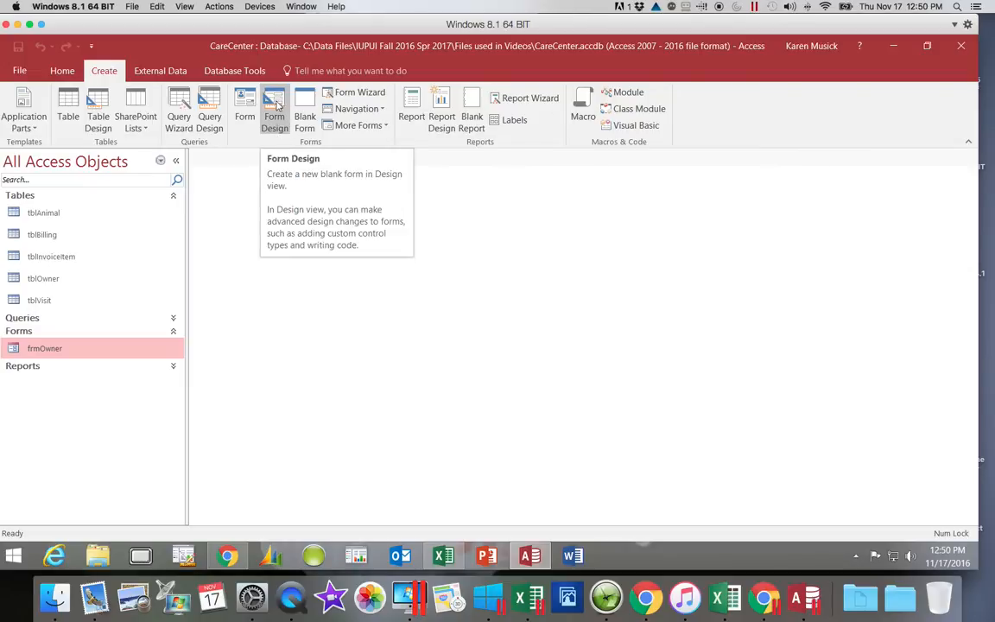
left_click(280, 126)
left_click(281, 128)
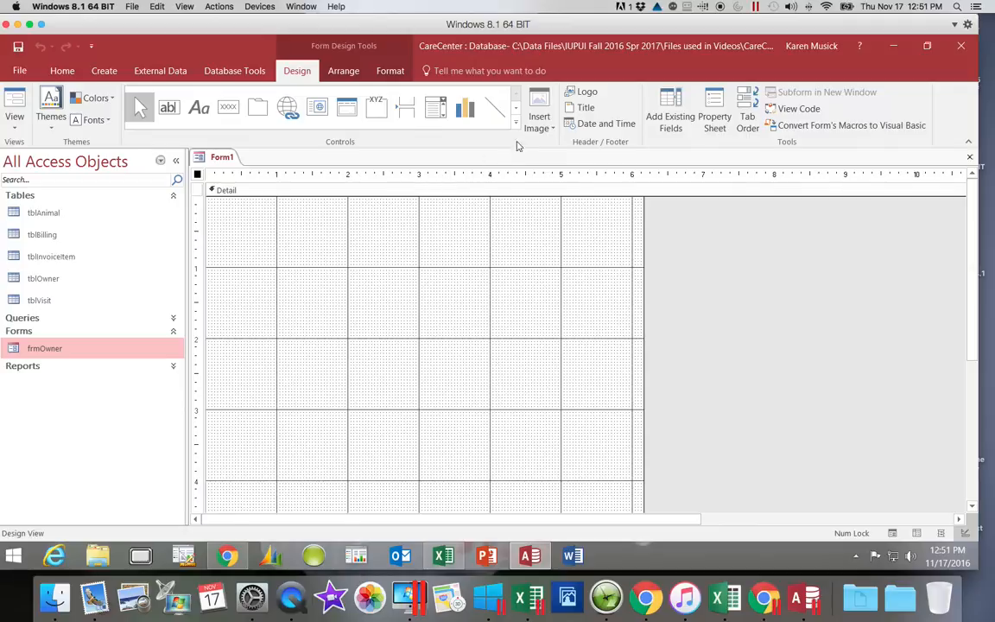
Display the field list with all tables and expand tblBilling to show its fields.
left_click(675, 124)
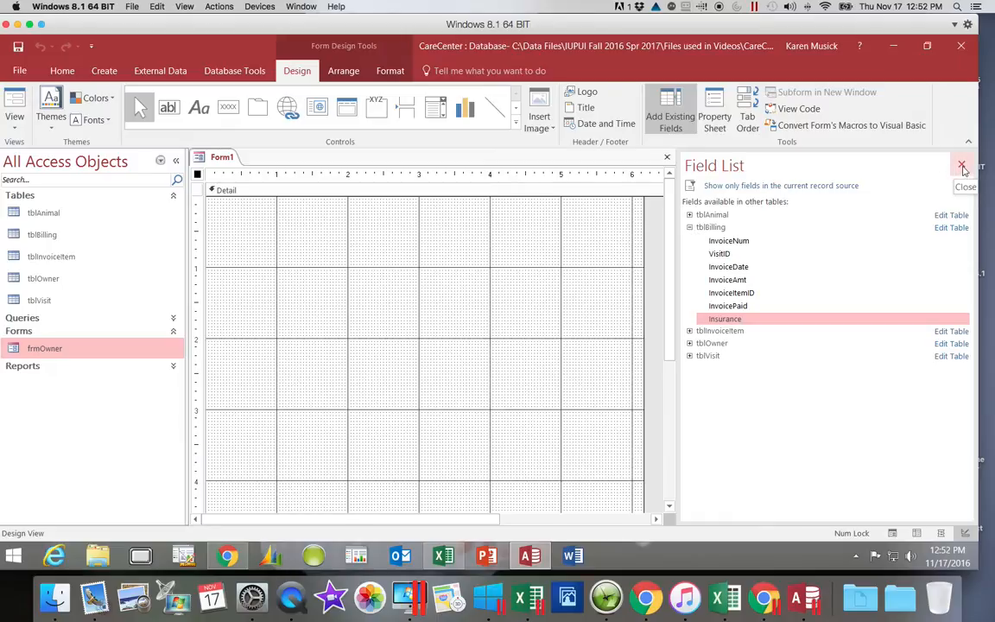
left_click(689, 226)
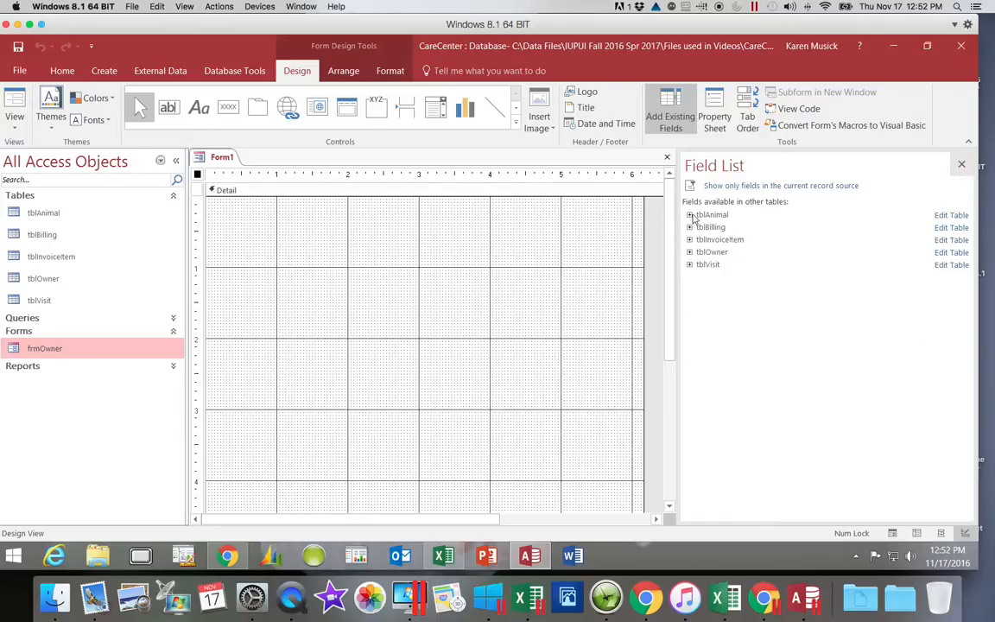
left_click(718, 185)
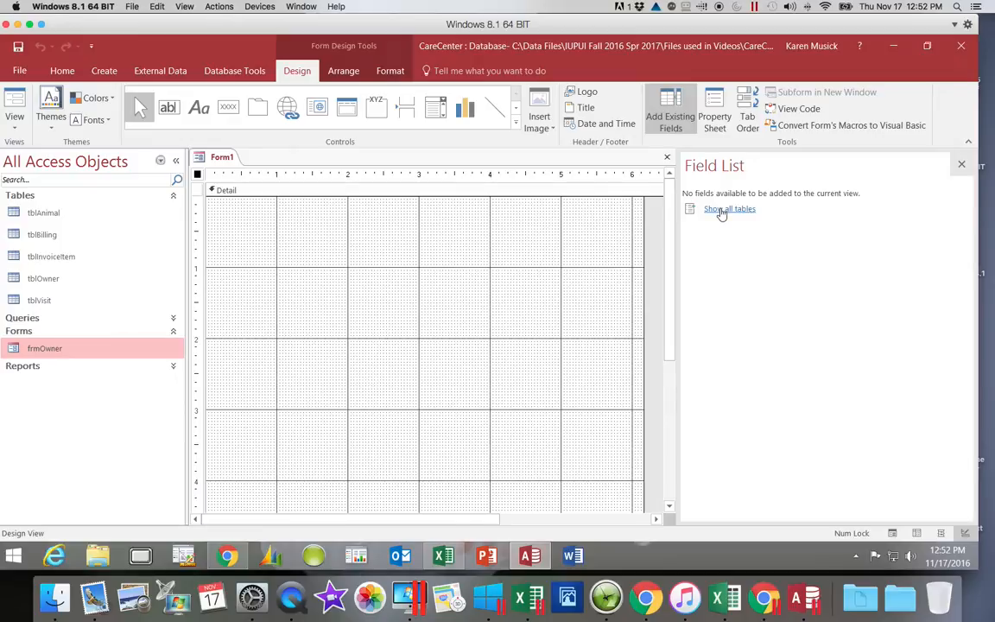
left_click(721, 210)
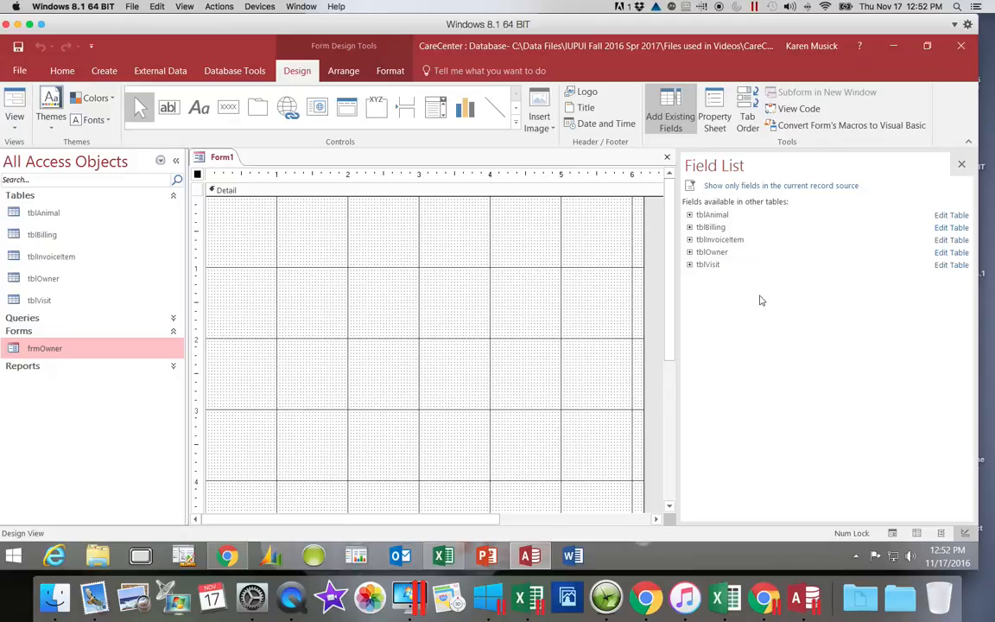
left_click(690, 228)
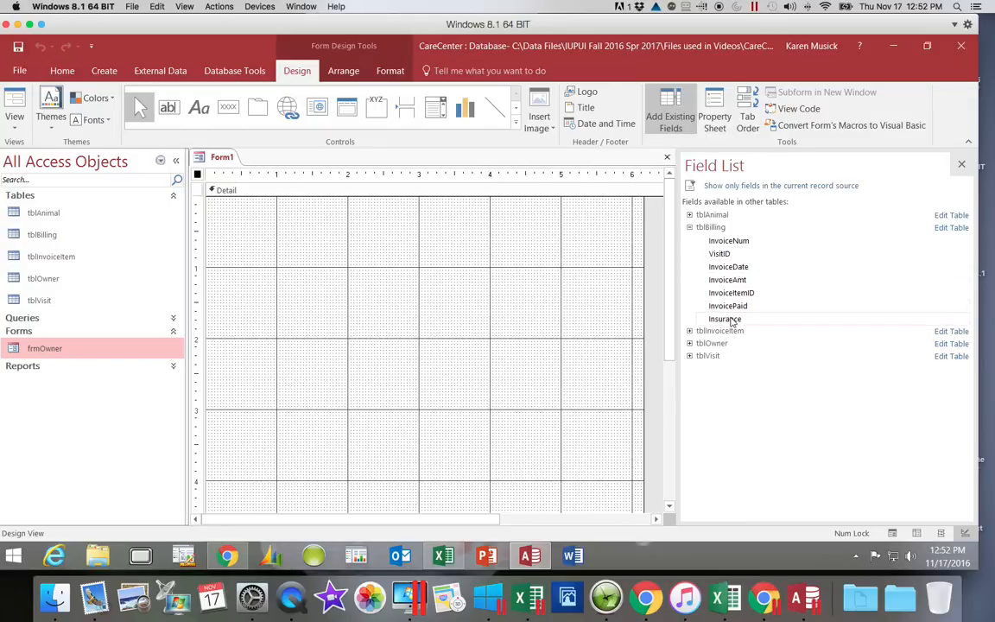
Add the tblBilling fields VisitID, InvoiceNum, InvoiceDate, InvoiceAmt, InvoiceItemID, InvoicePaid and Insurance to the form, in that order, and close the field list.
double_click(729, 256)
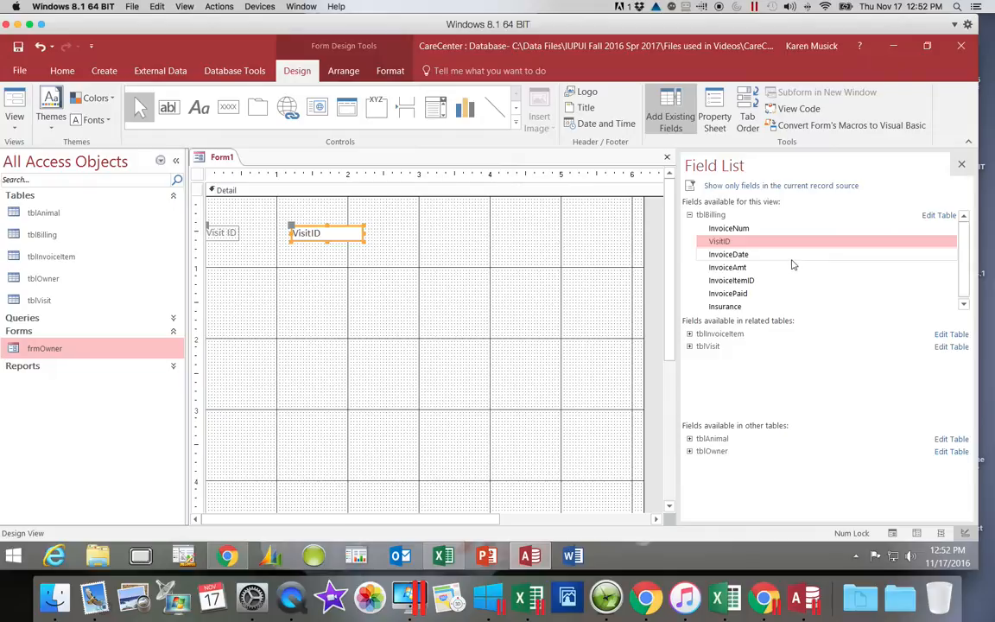
double_click(749, 229)
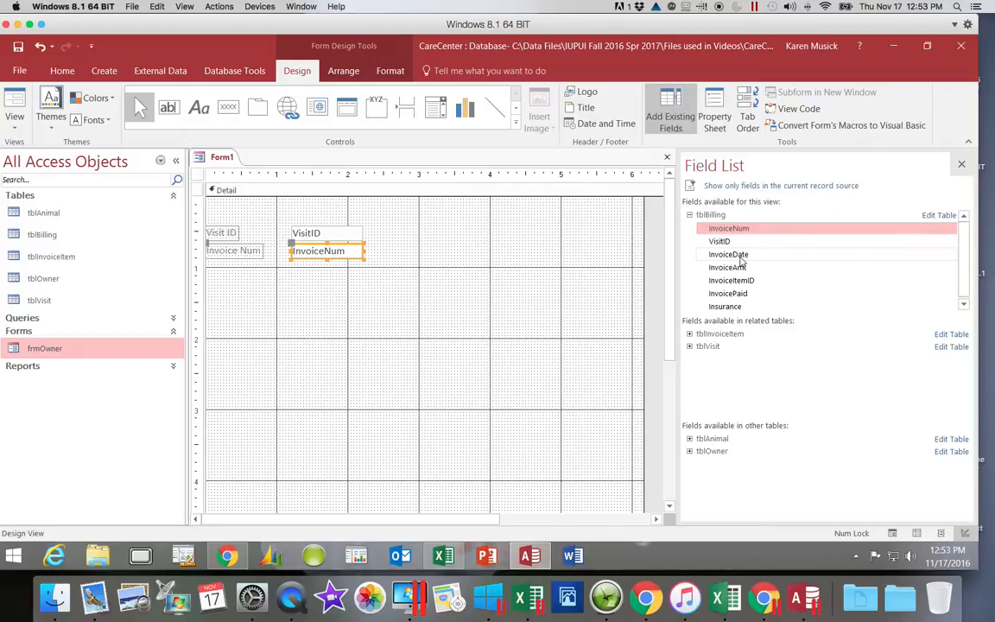
double_click(739, 257)
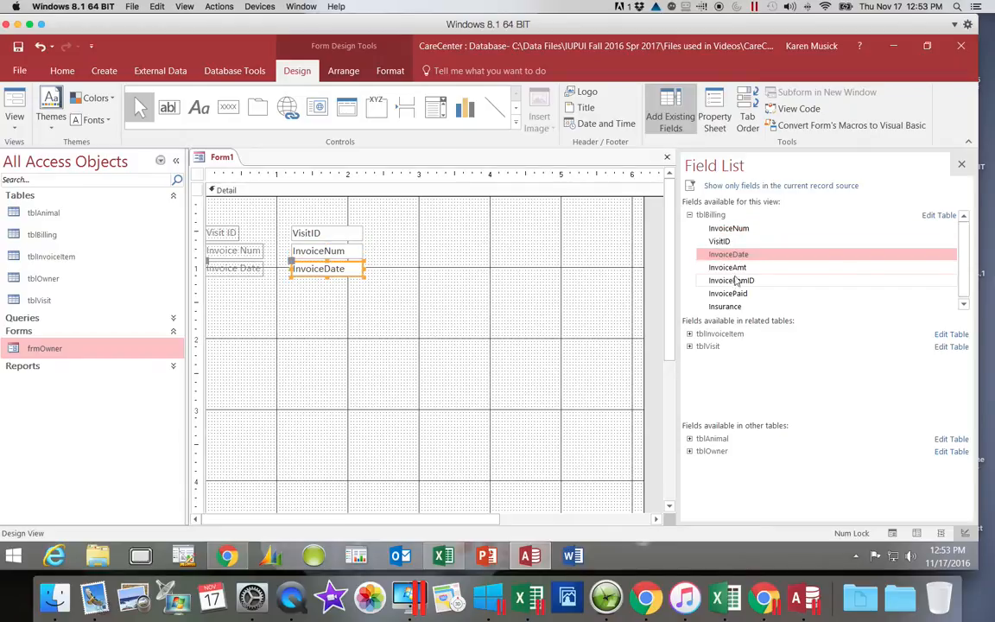
double_click(733, 269)
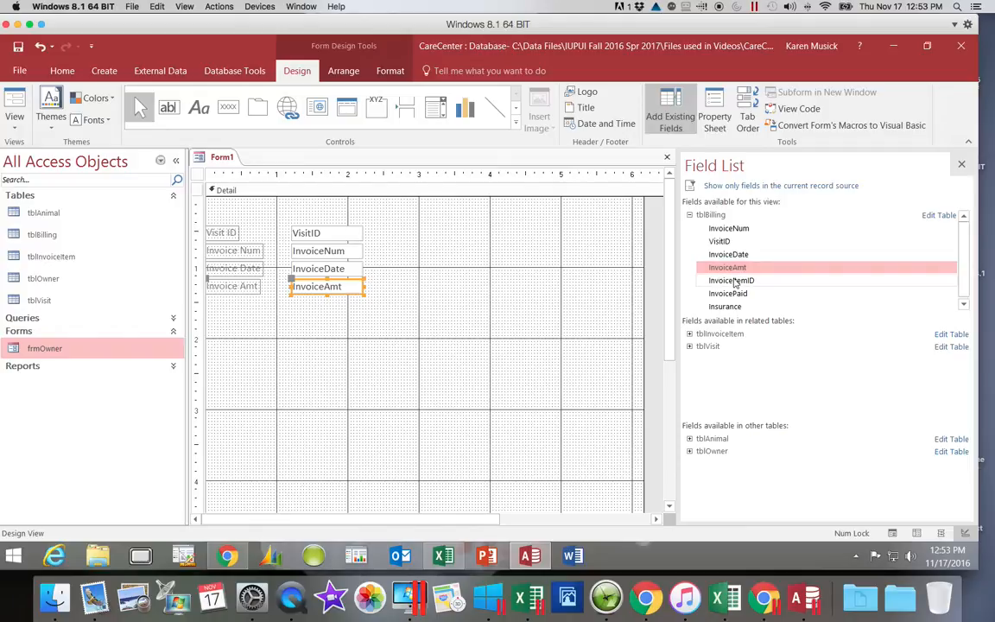
double_click(733, 282)
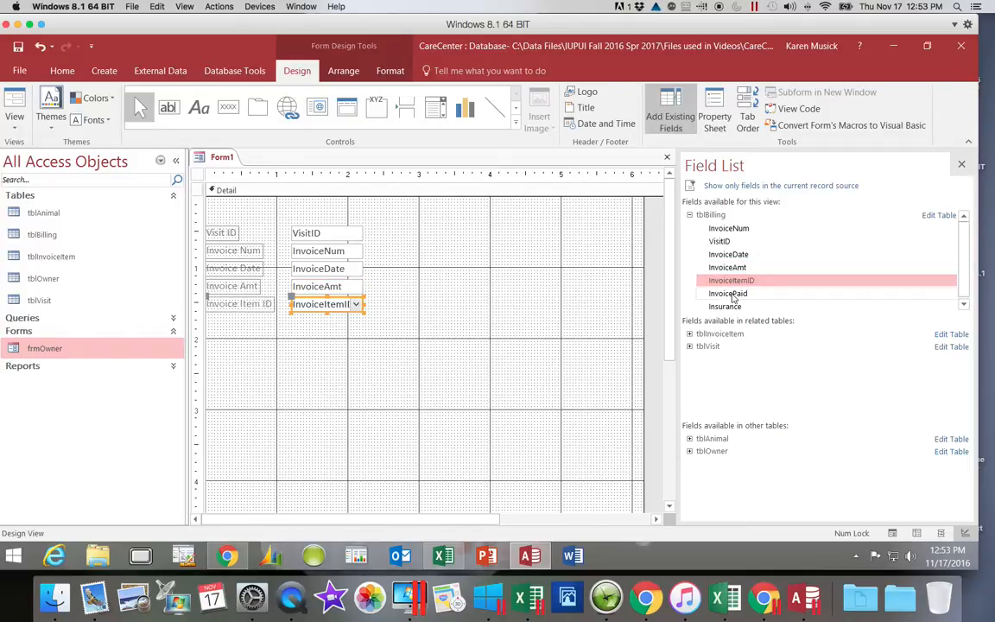
double_click(733, 294)
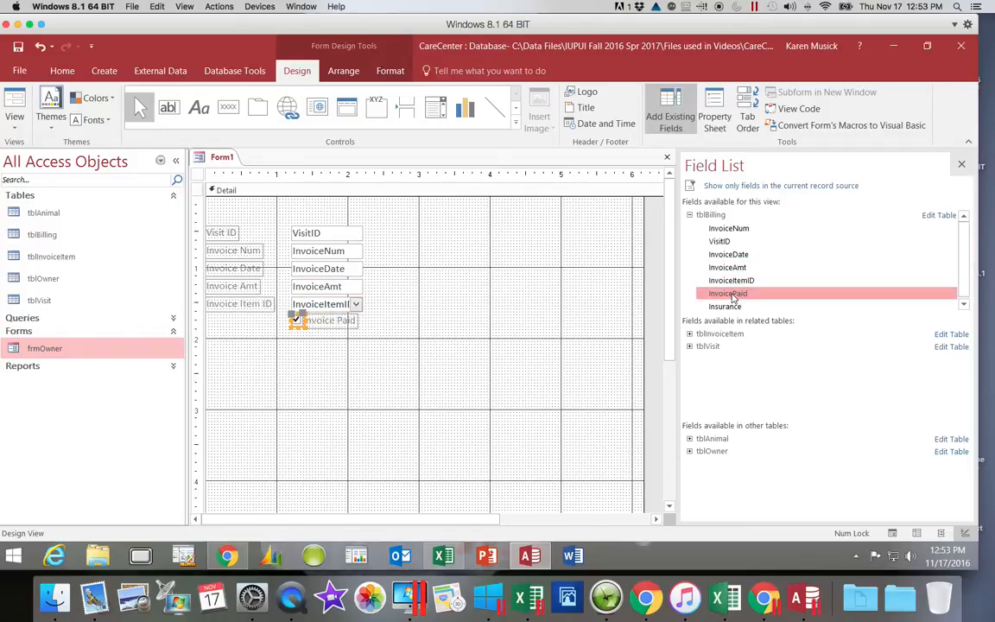
double_click(726, 307)
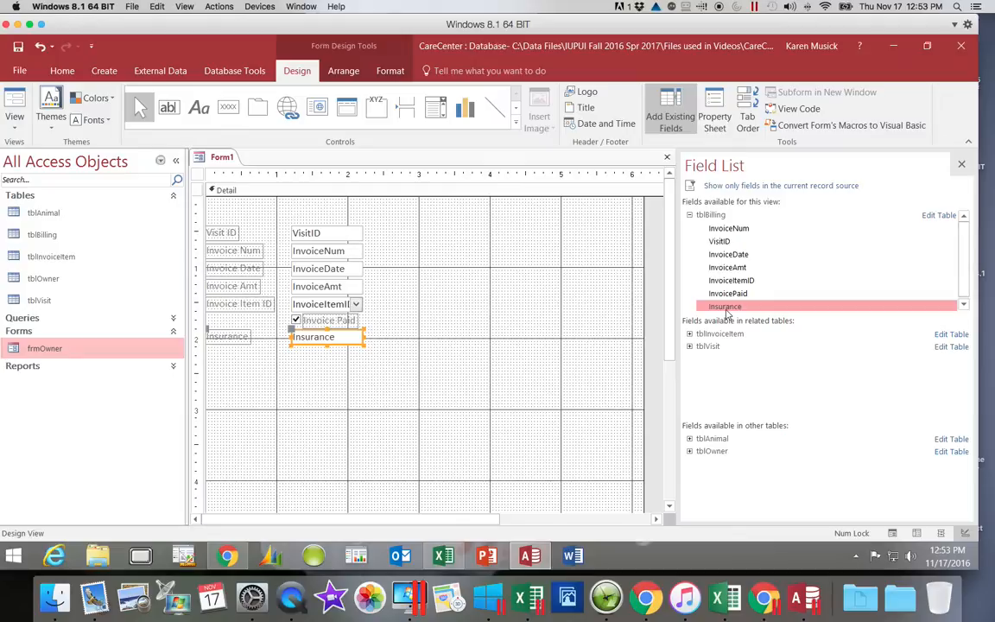
left_click(963, 165)
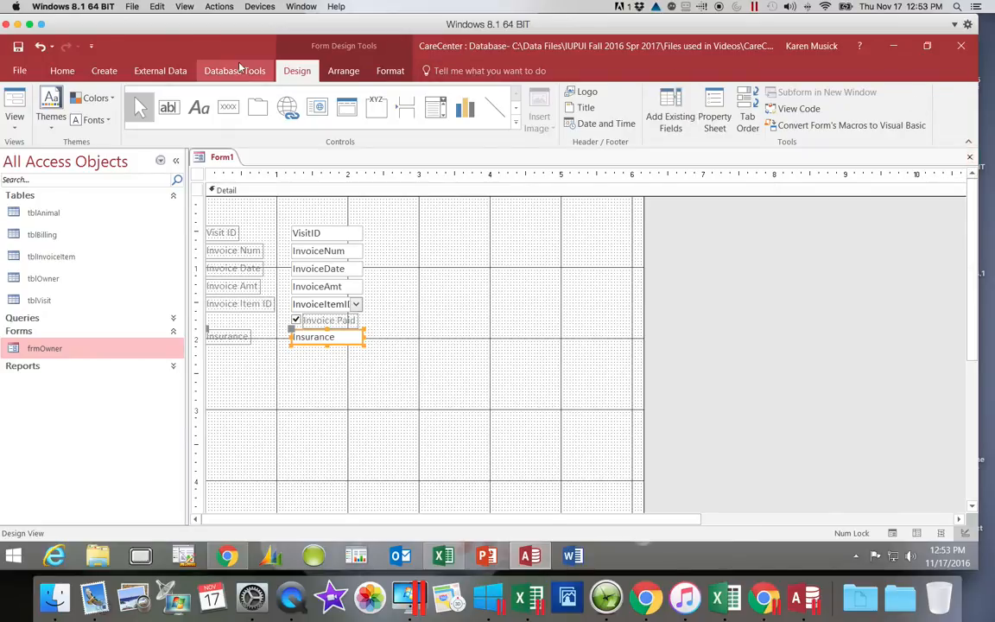
Save the form as frmBilling.
left_click(18, 49)
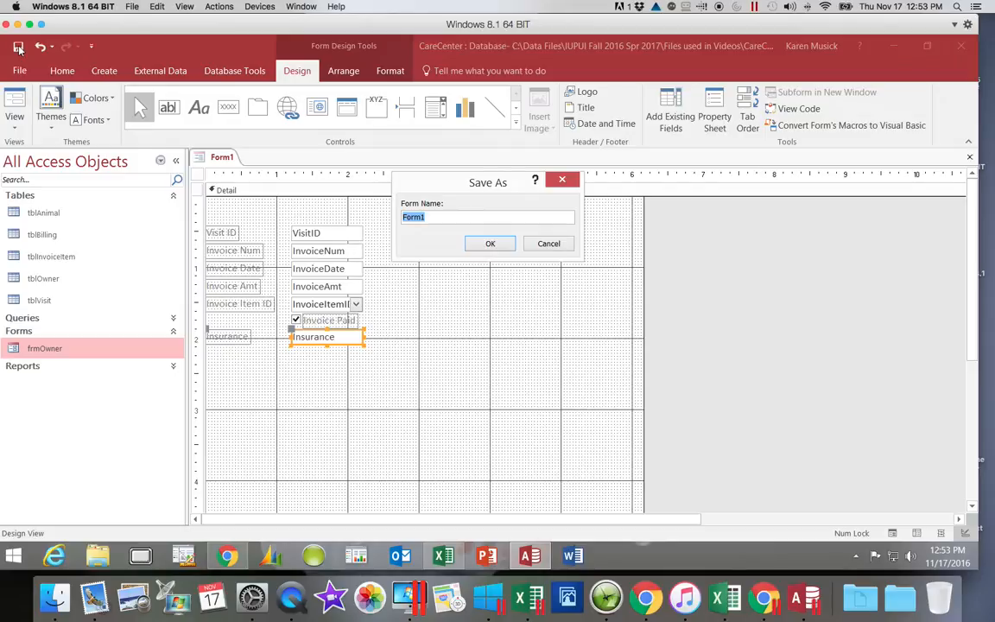
type("frm")
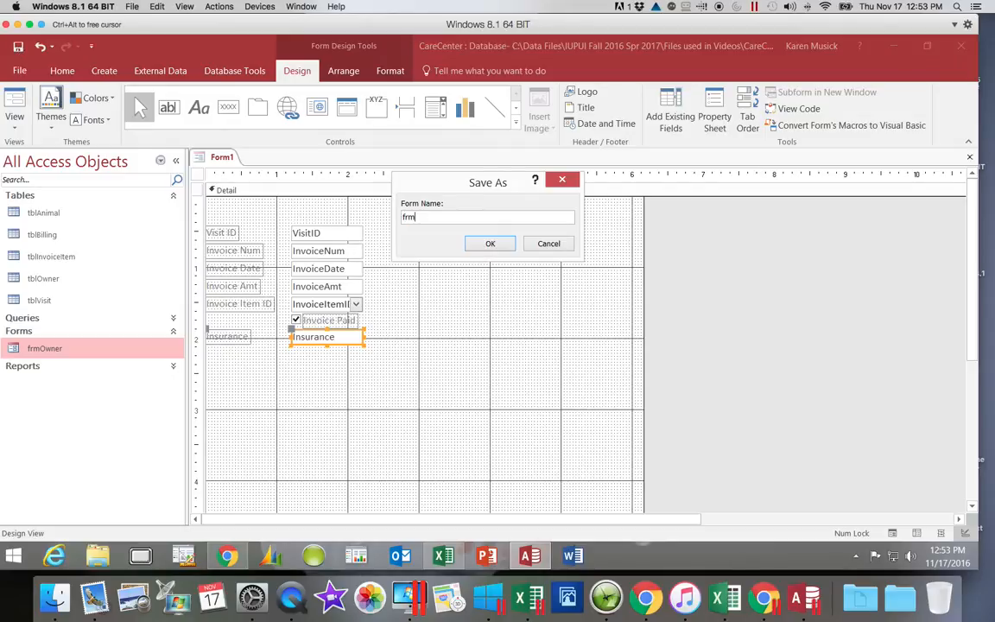
type("Billing")
left_click(490, 242)
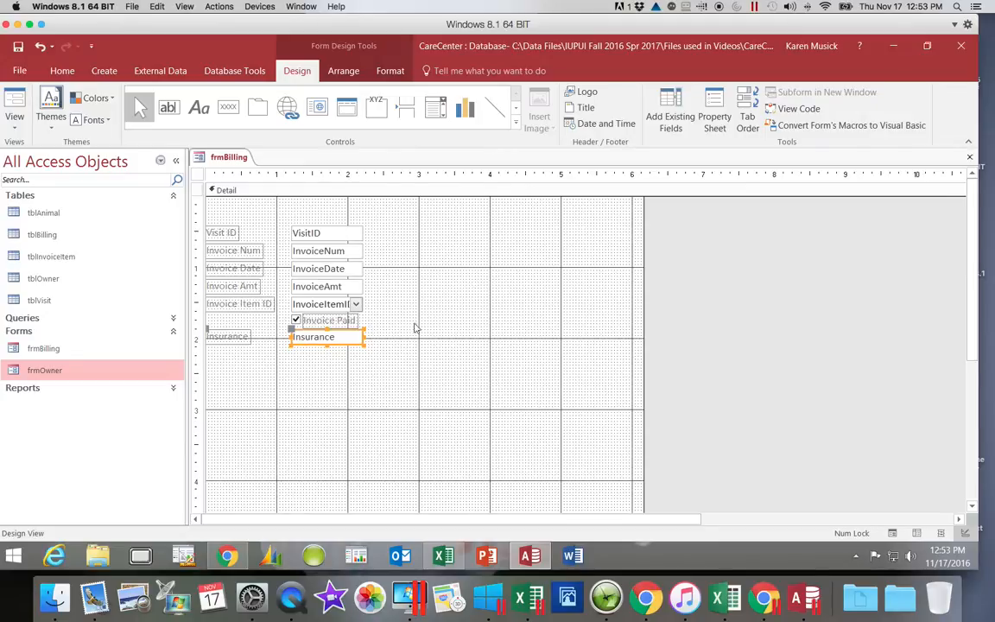
Move the Invoice Paid check box with its label beside the InvoiceNum text box, at about the 3-inch ruler mark.
left_click(296, 320)
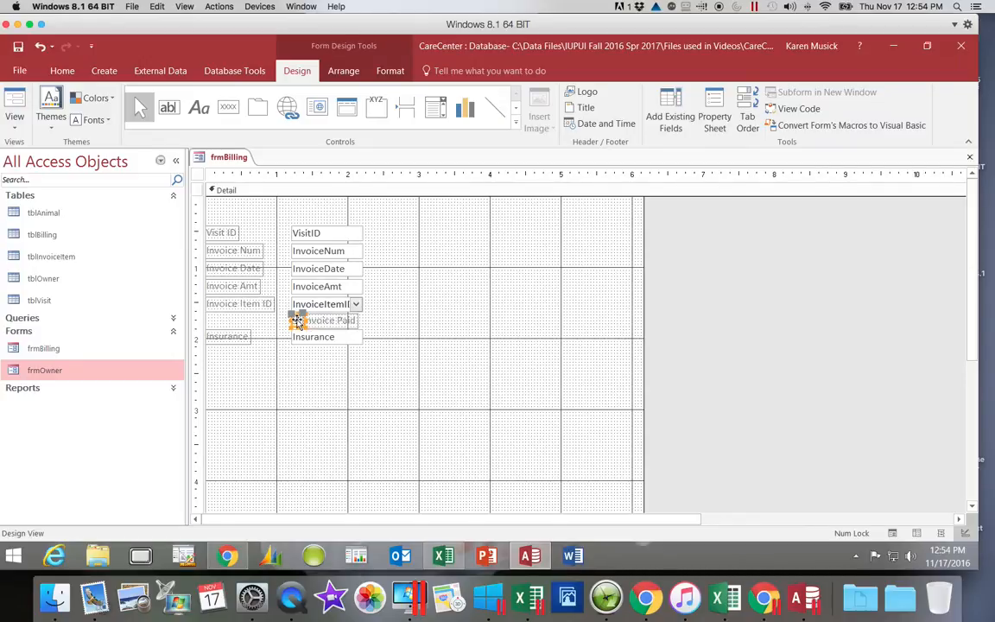
mouse_move(296, 321)
left_mouse_down()
mouse_move(388, 300)
mouse_move(418, 250)
left_mouse_up()
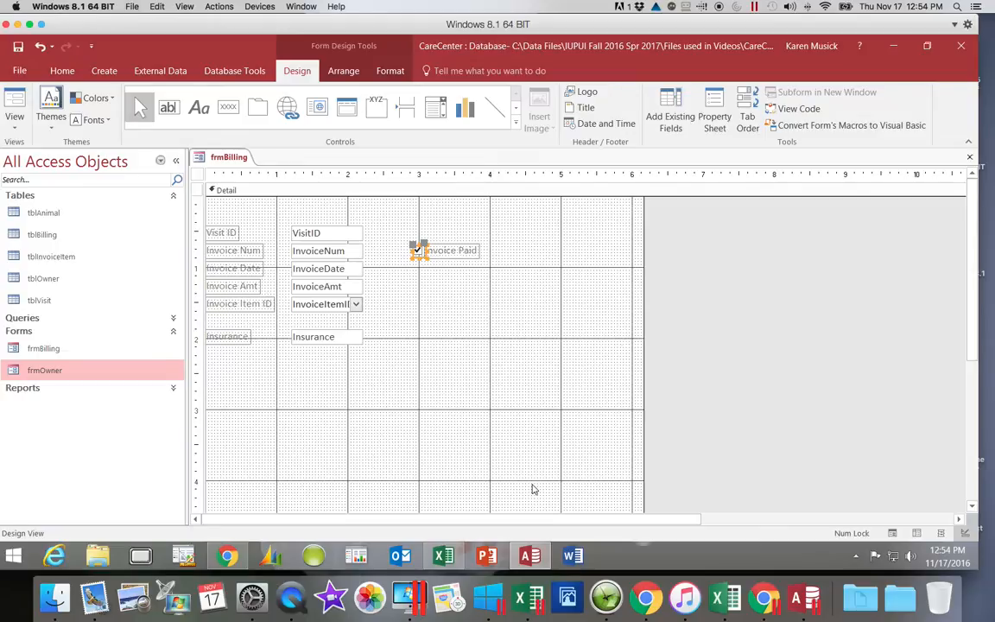
Compare the Insurance control and its label with the Caption properties of Insurance and VisitID in tblBilling's design, closing the table when done.
left_click(324, 337)
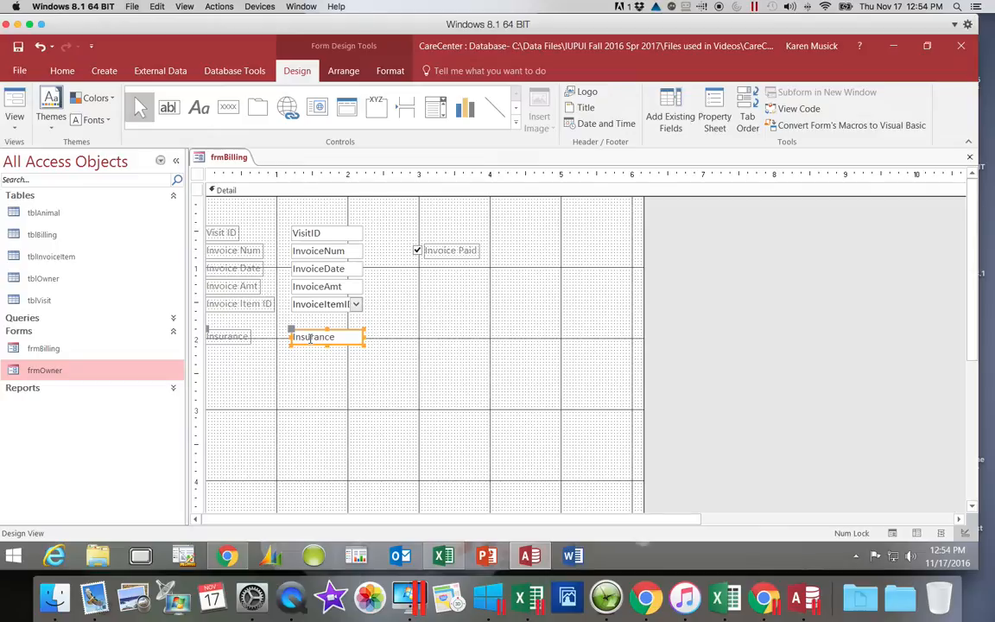
left_click(239, 340)
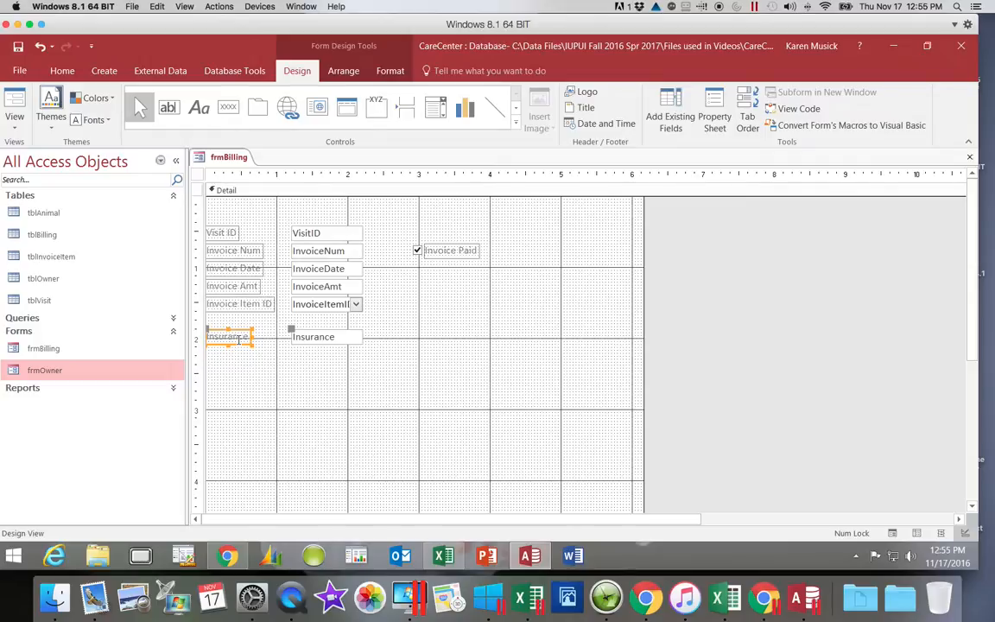
double_click(54, 240)
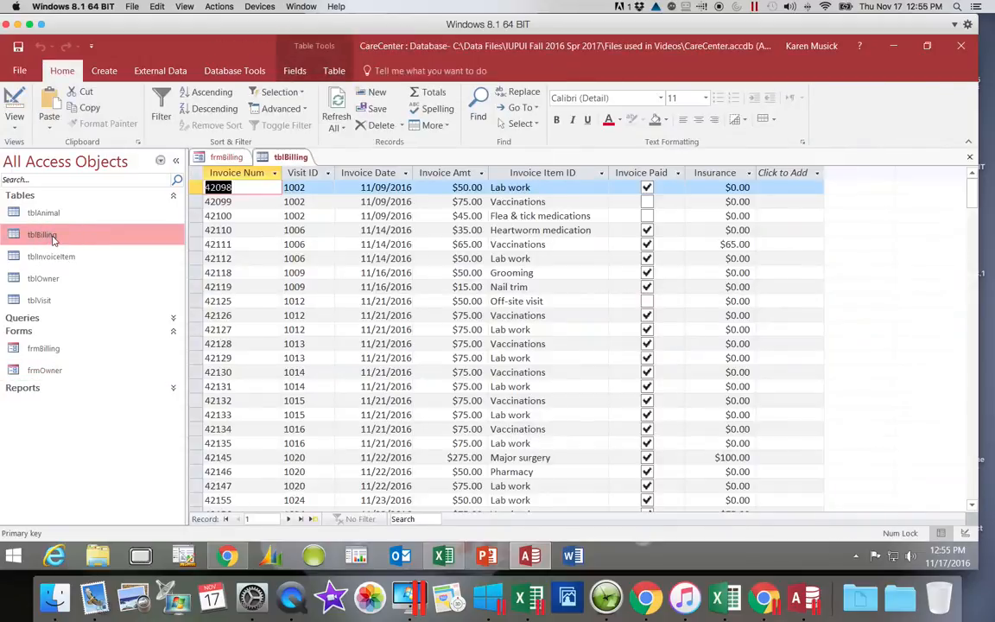
left_click(17, 96)
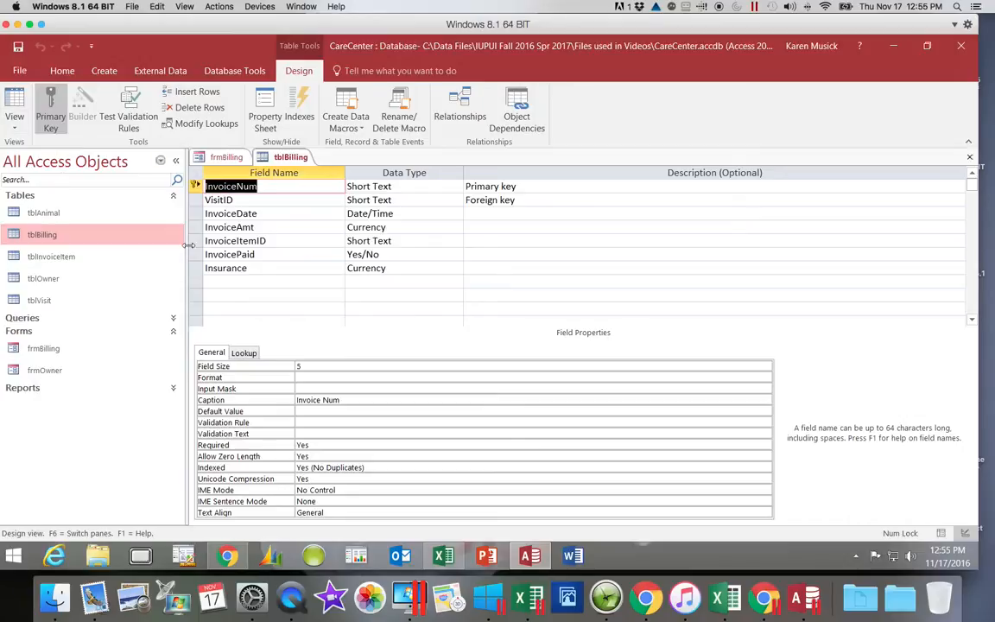
left_click(250, 268)
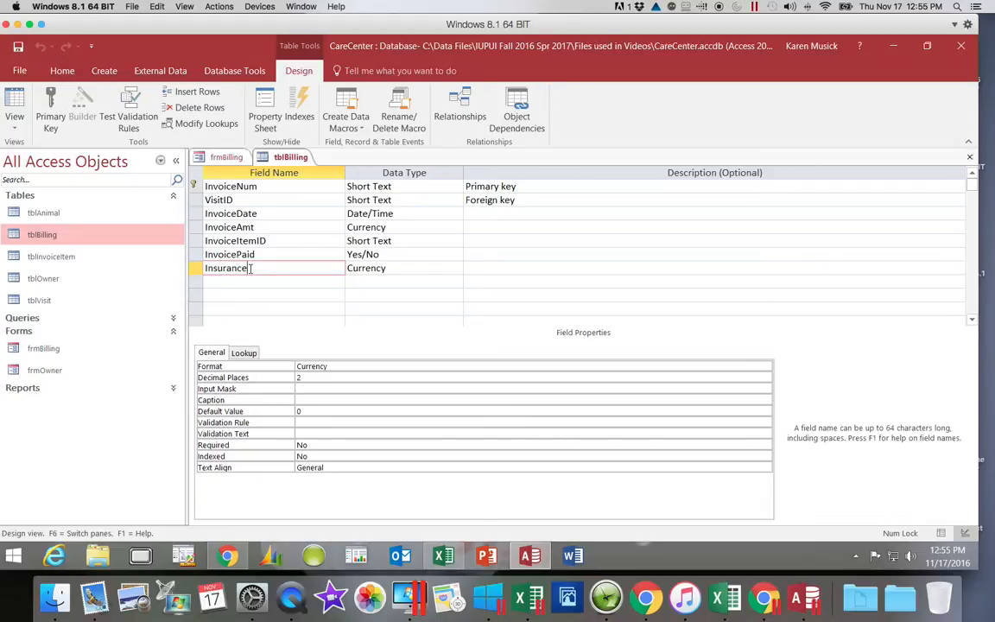
left_click(241, 201)
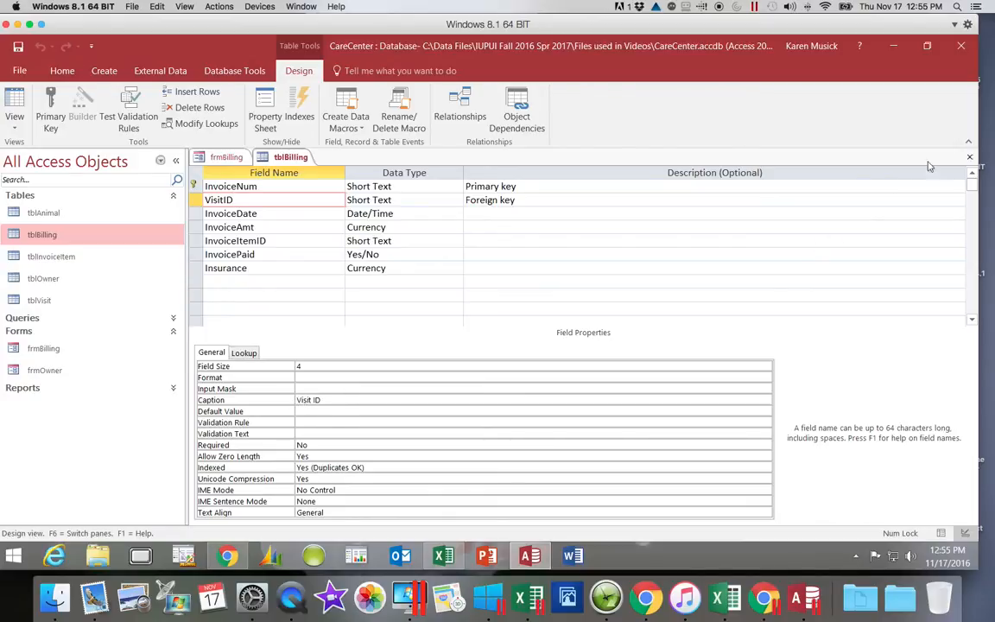
left_click(970, 157)
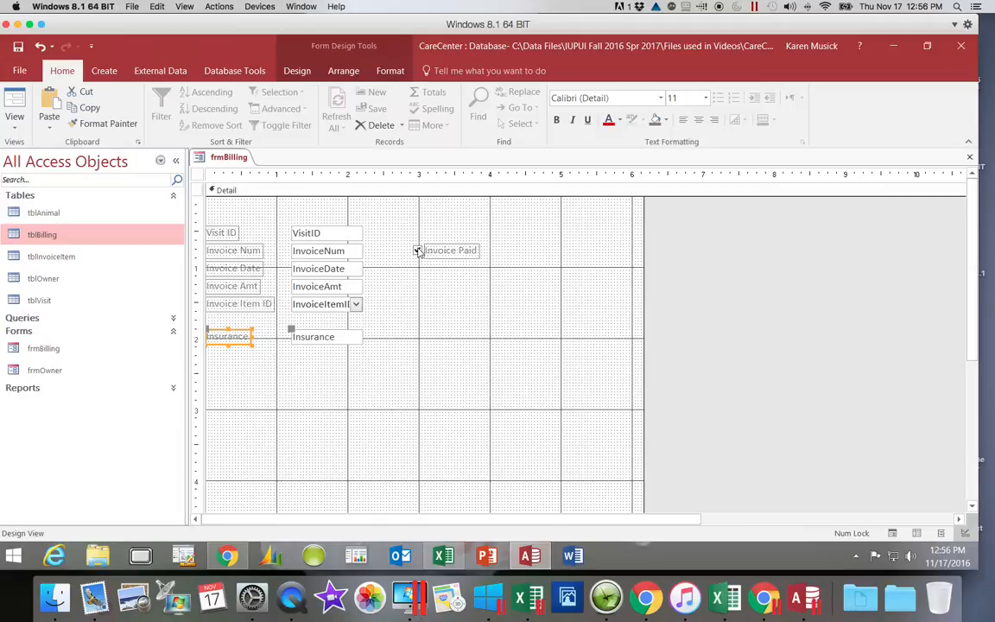
Align the Invoice Num label and text box and the Invoice Paid check box and label by their top edges.
left_click(256, 251)
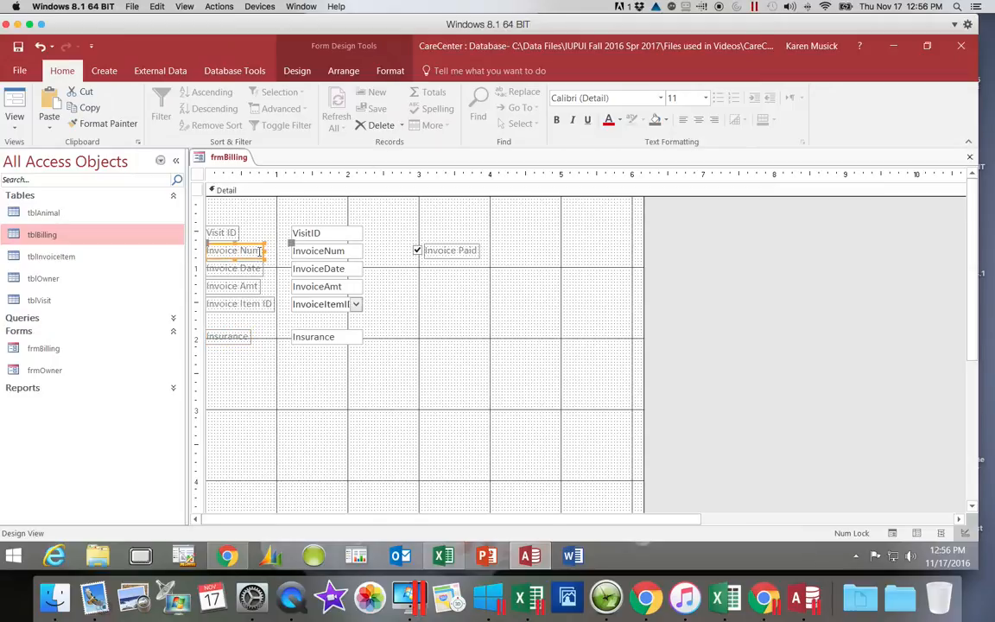
left_click(309, 251, "shift")
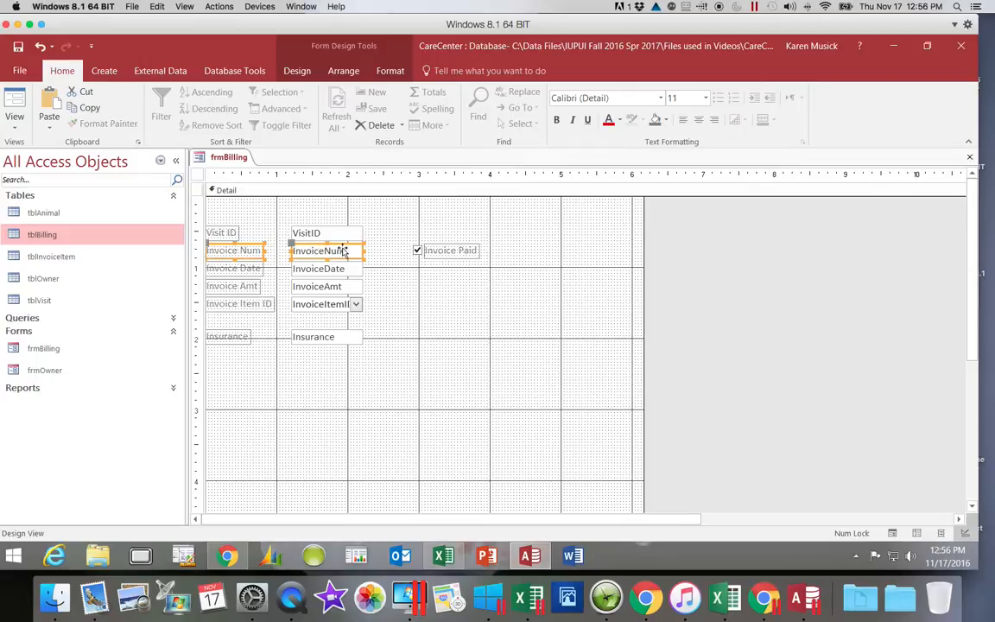
left_click(417, 251, "shift")
left_click(444, 251, "shift")
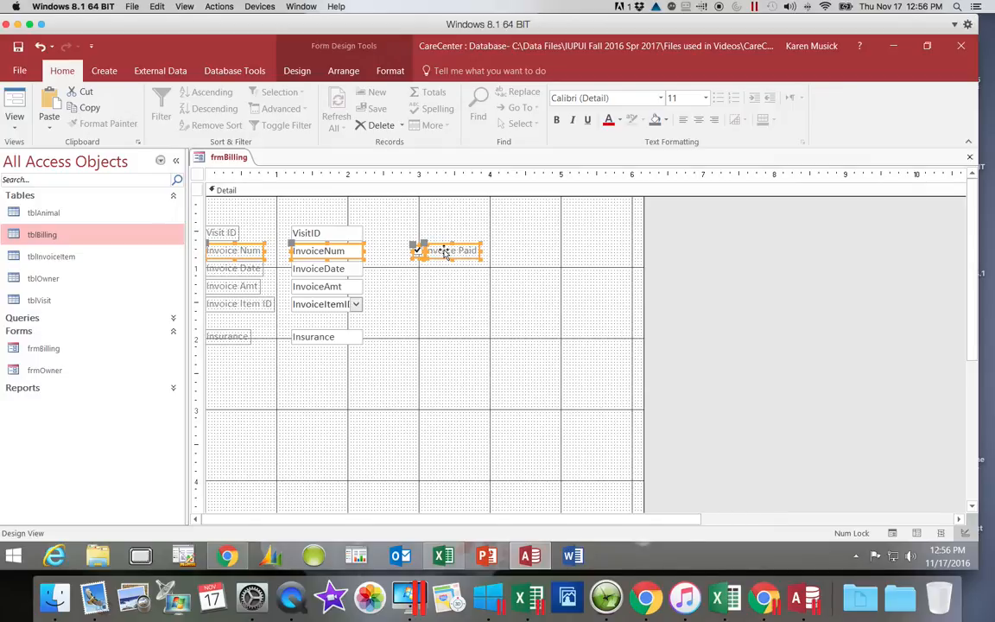
right_click(445, 252)
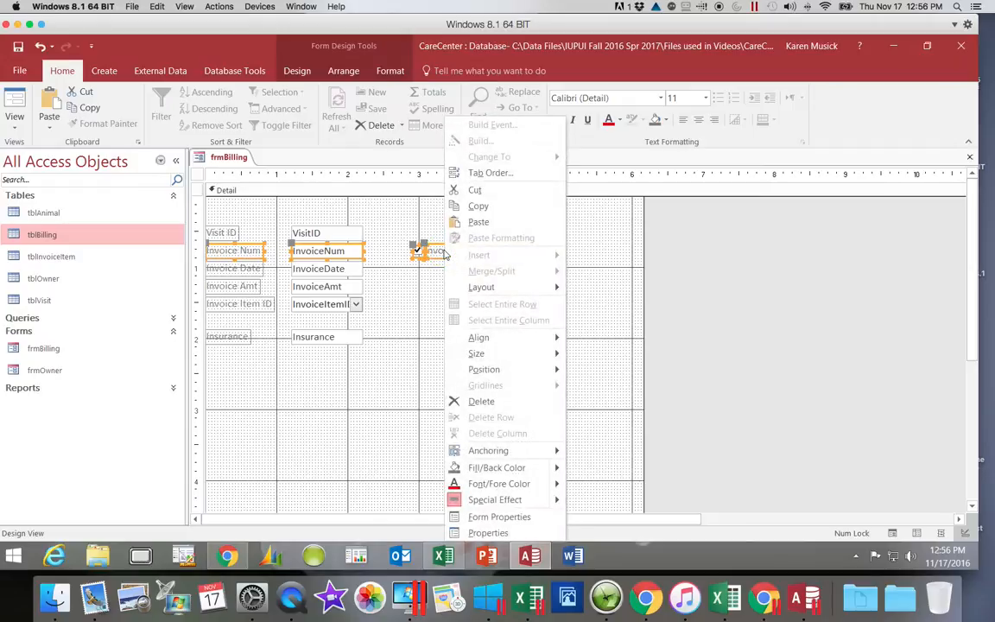
mouse_move(483, 341)
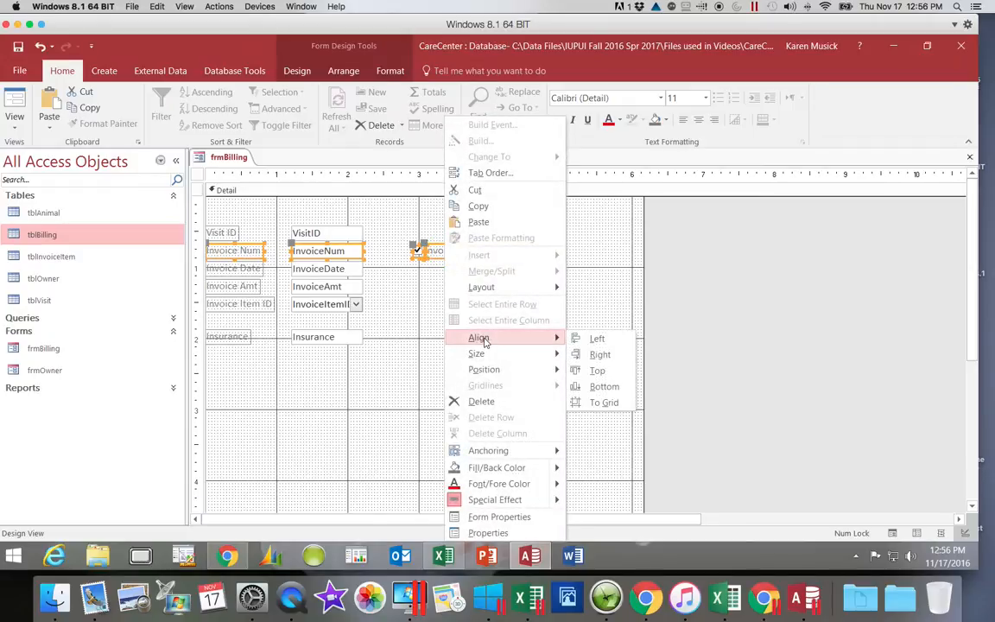
left_click(594, 371)
left_click(551, 395)
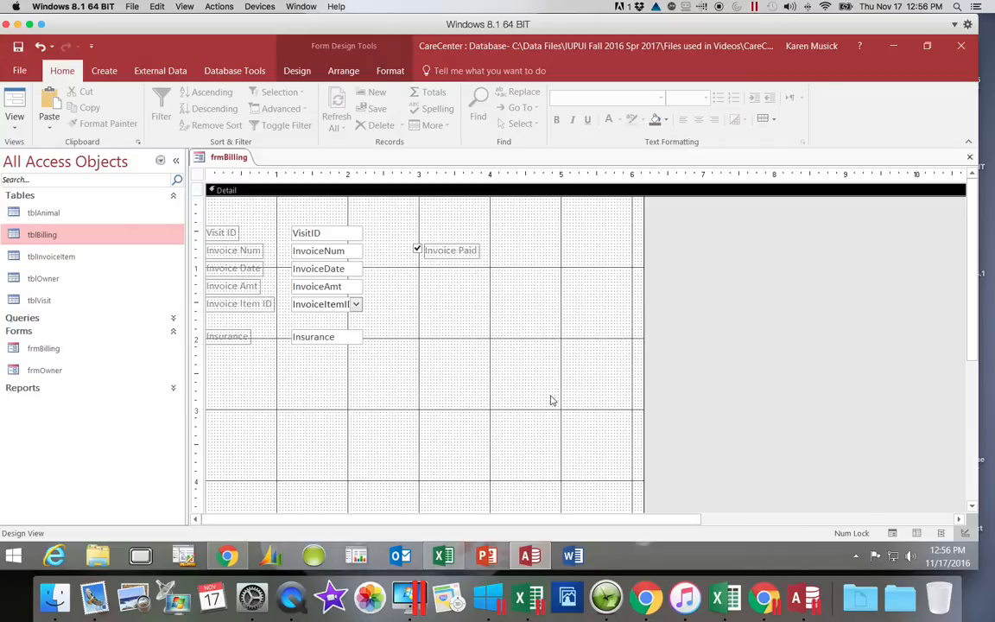
Enlarge the InvoiceItemID combo box to reach about the 4-inch ruler mark and roughly double its height.
left_click(327, 309)
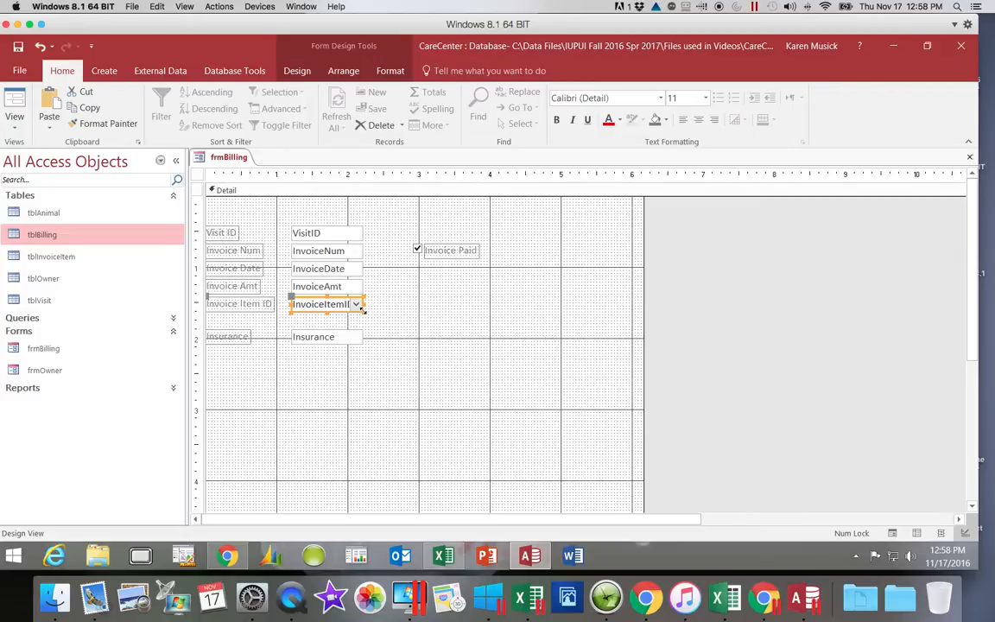
left_click_drag(364, 310, 484, 326)
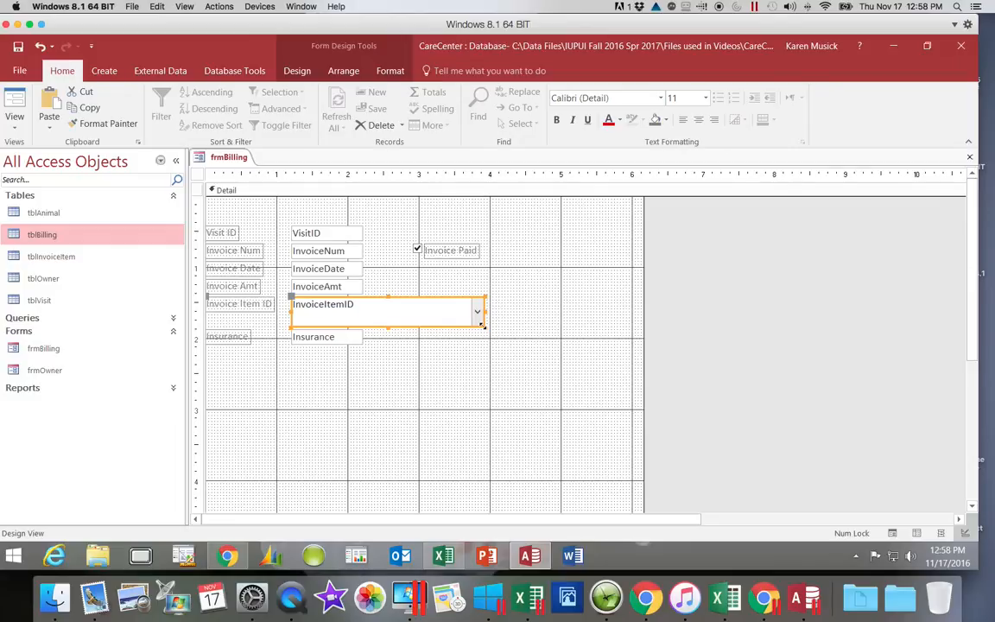
Delete the VisitID text box together with its label from the Detail section and save the form.
left_click(19, 48)
left_click(306, 233)
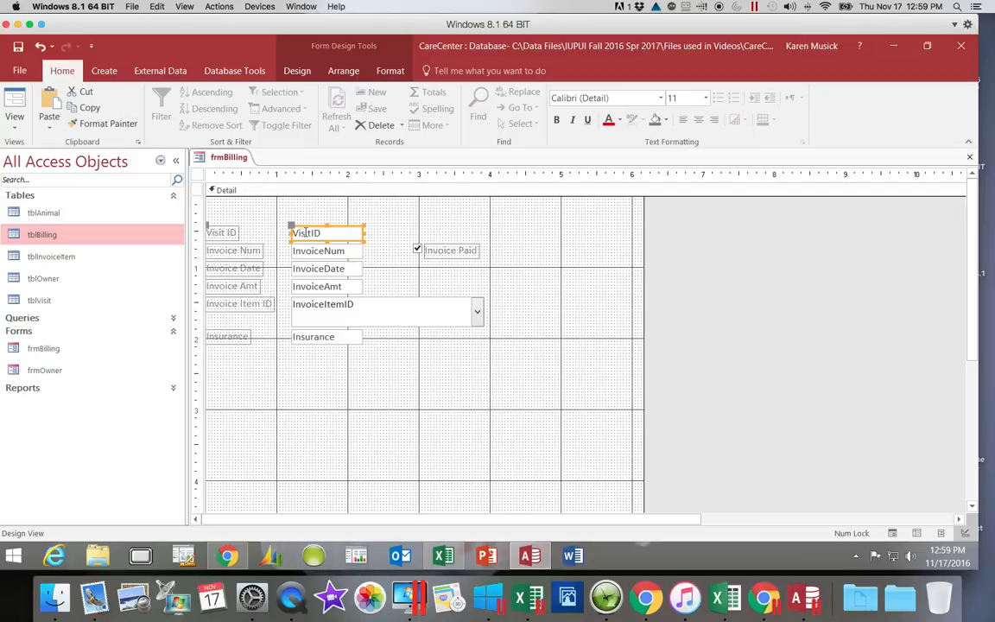
left_click(228, 232)
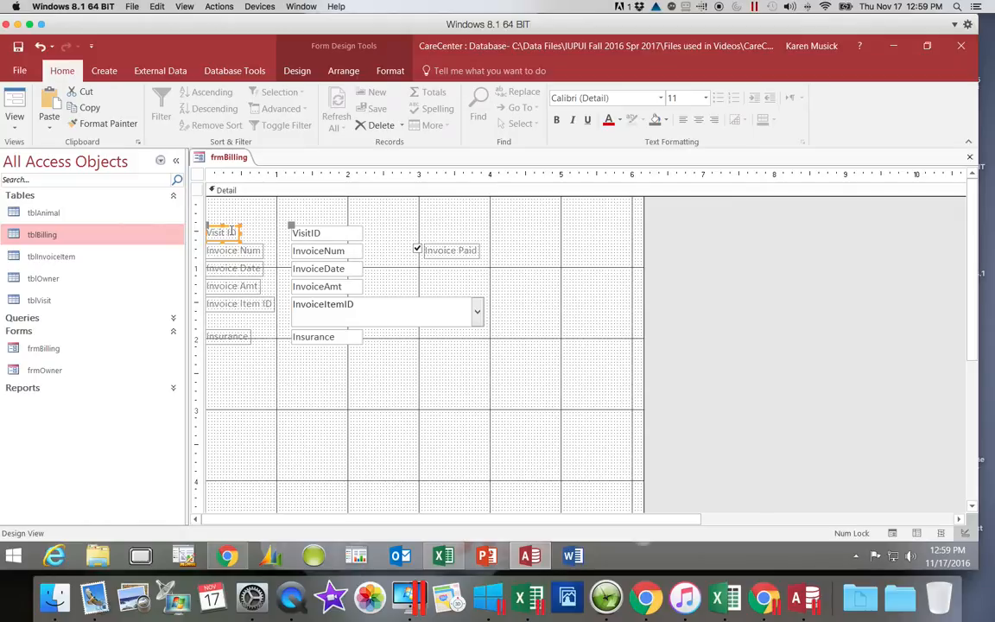
left_click(330, 231)
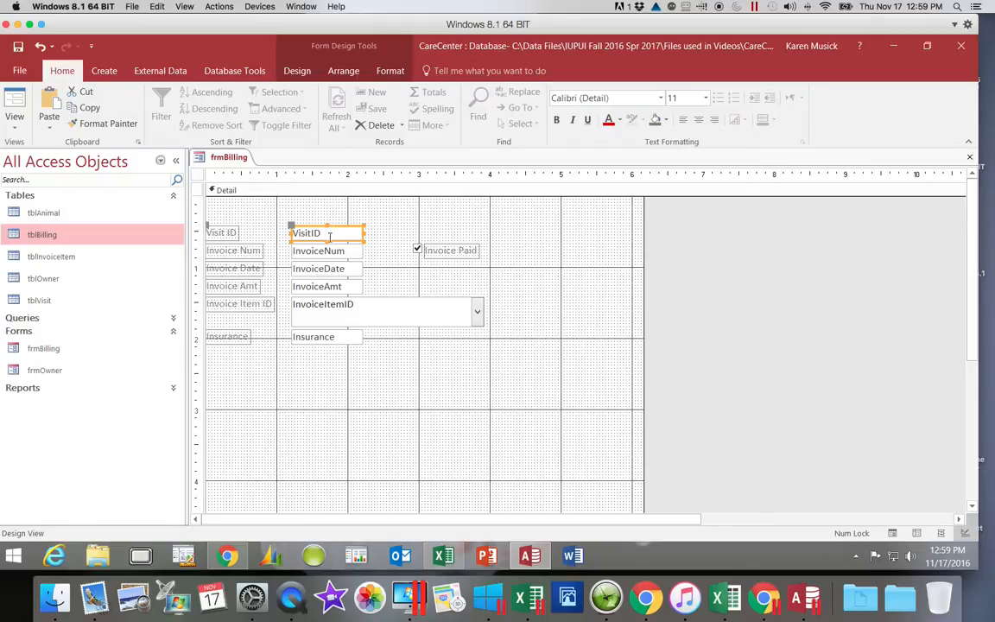
right_click(330, 232)
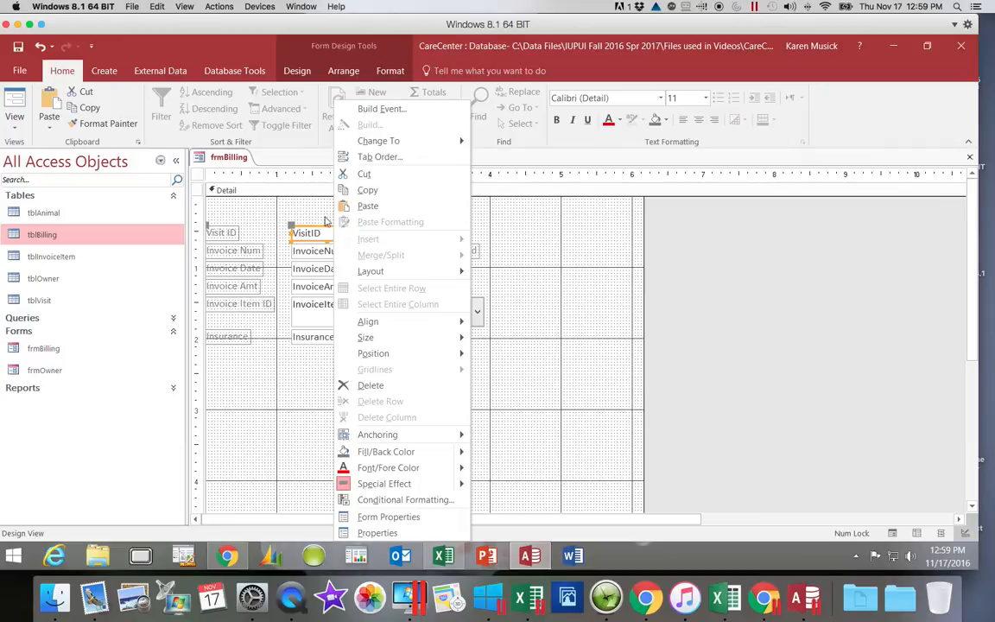
left_click(366, 386)
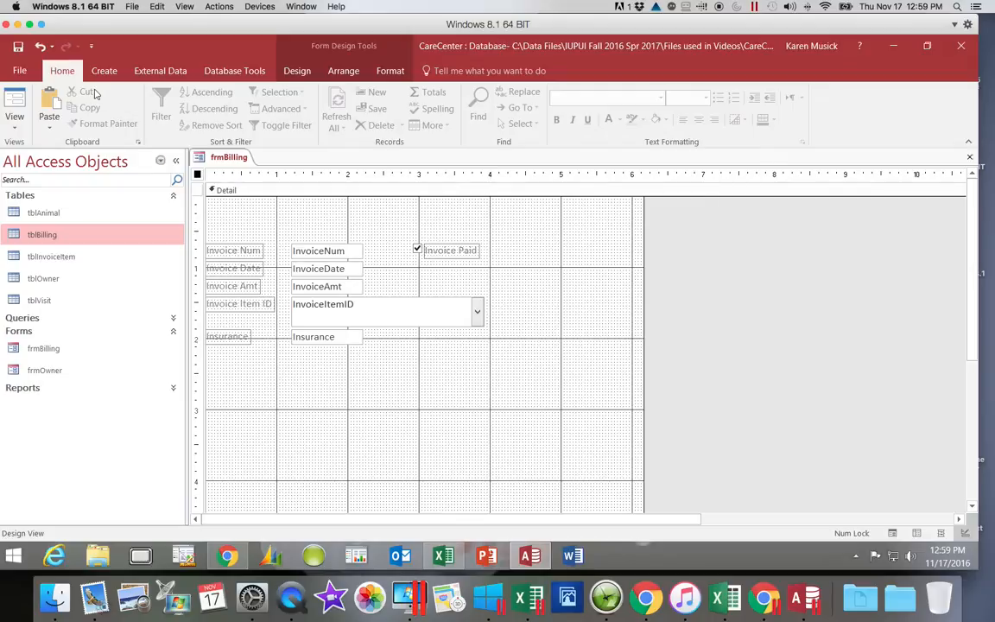
left_click(18, 48)
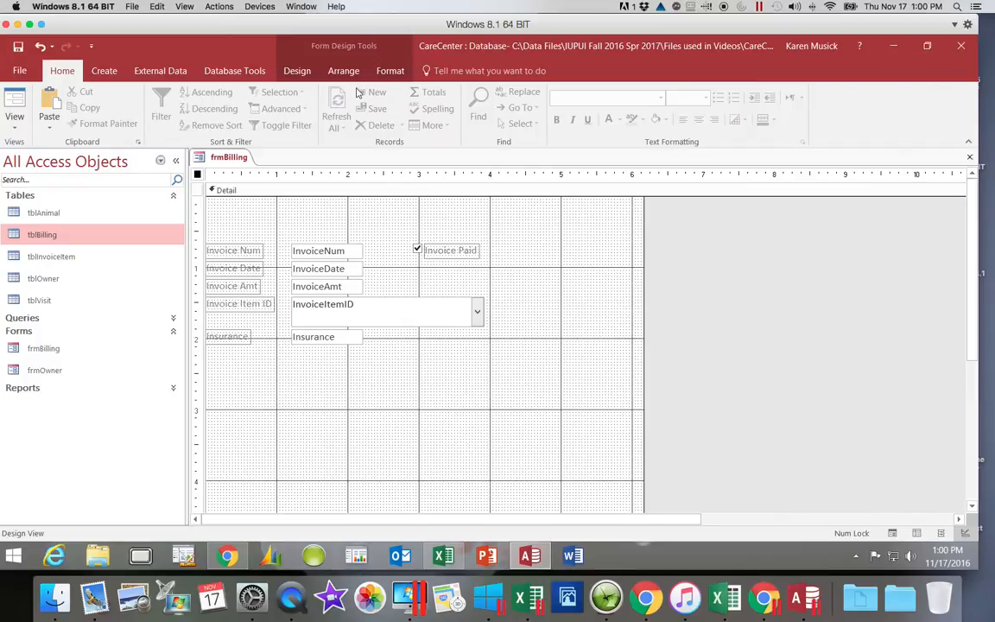
Add a title to the form header and change its text to Billings.
left_click(297, 72)
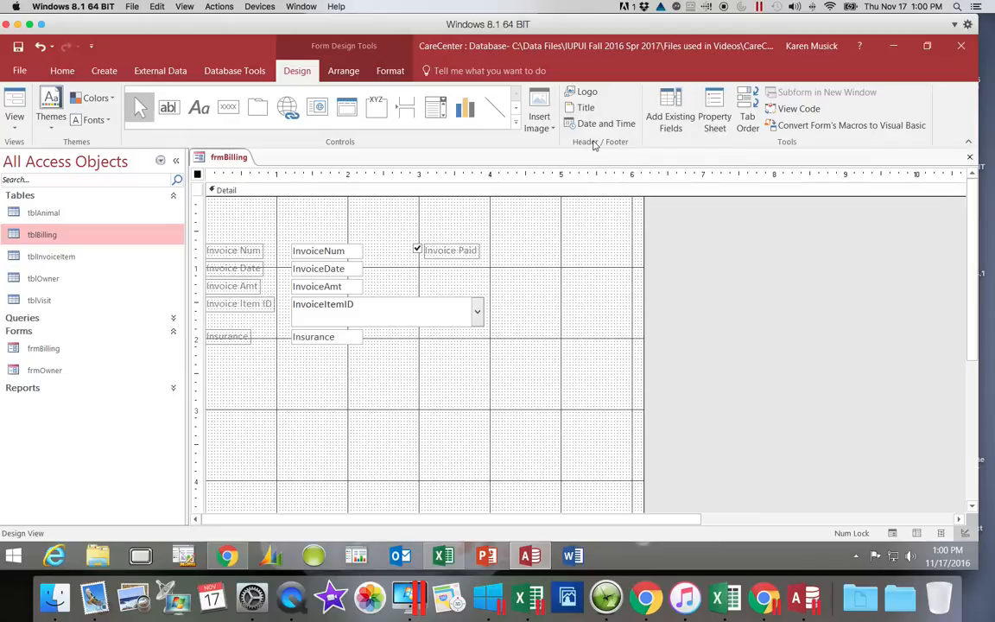
left_click(586, 108)
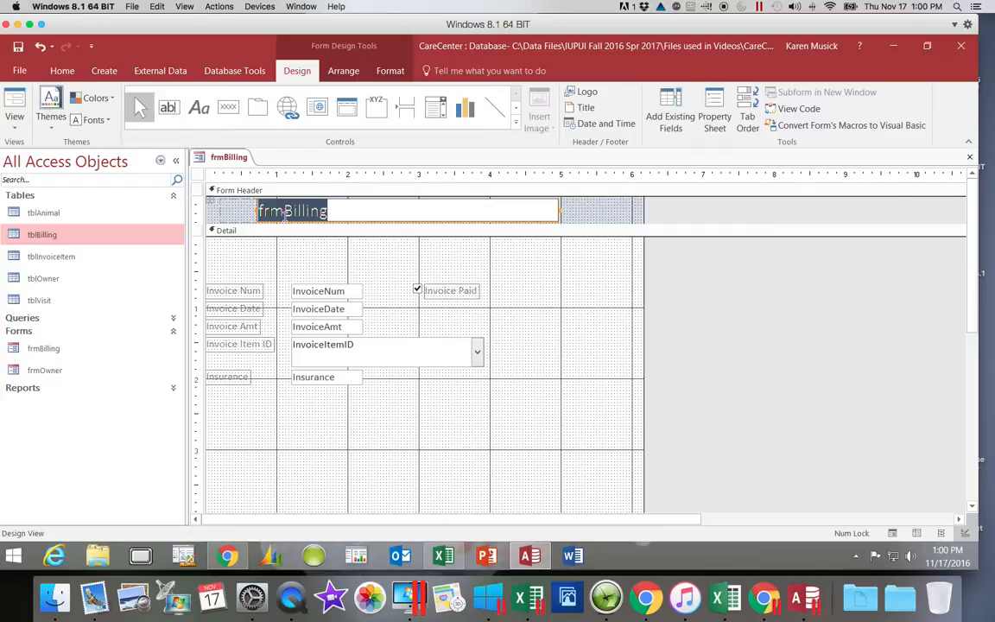
left_click_drag(286, 210, 252, 212)
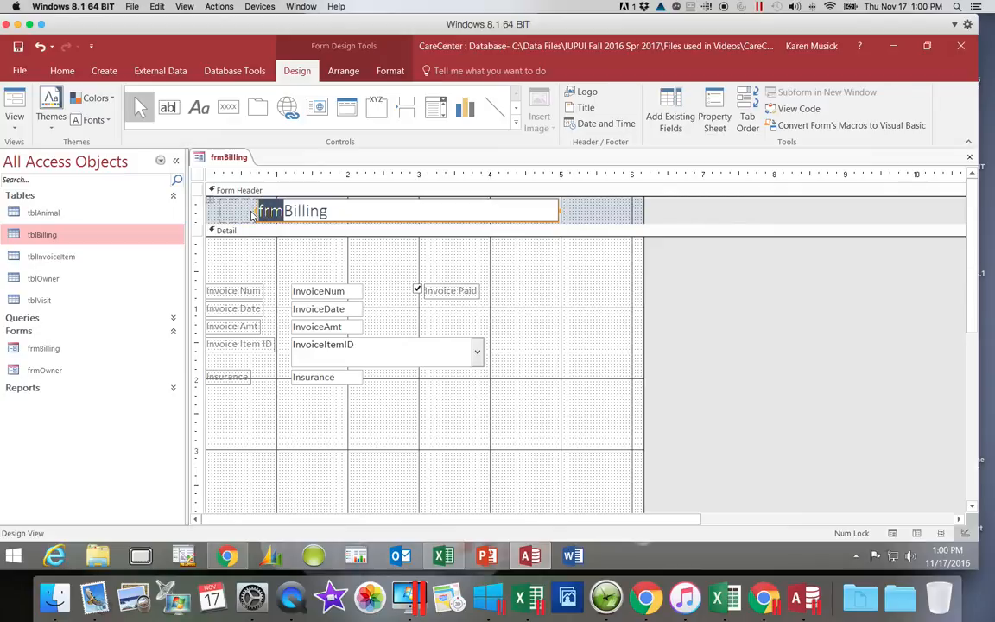
key("BackSpace")
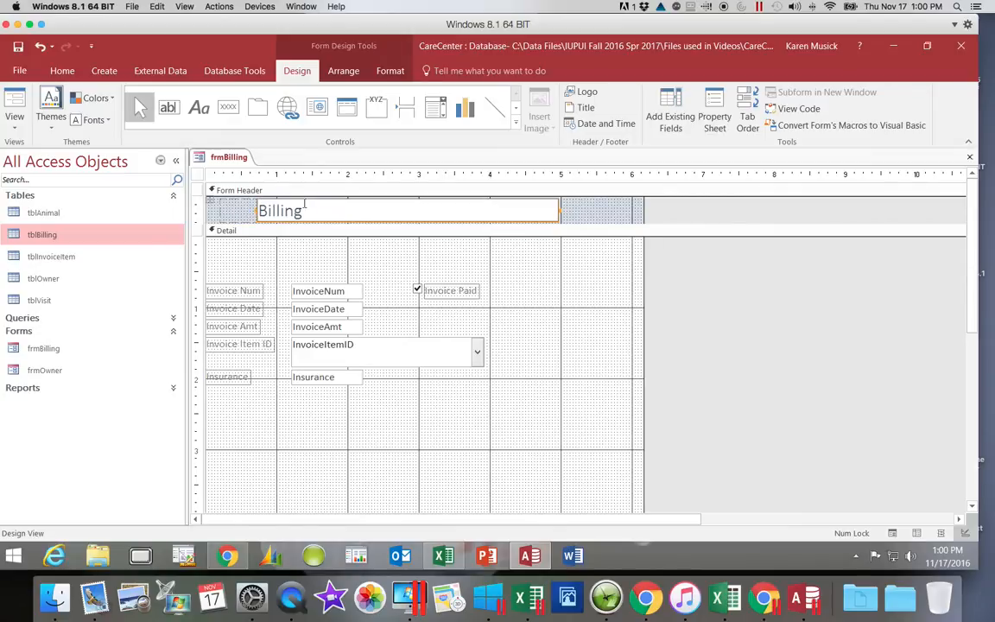
type("s")
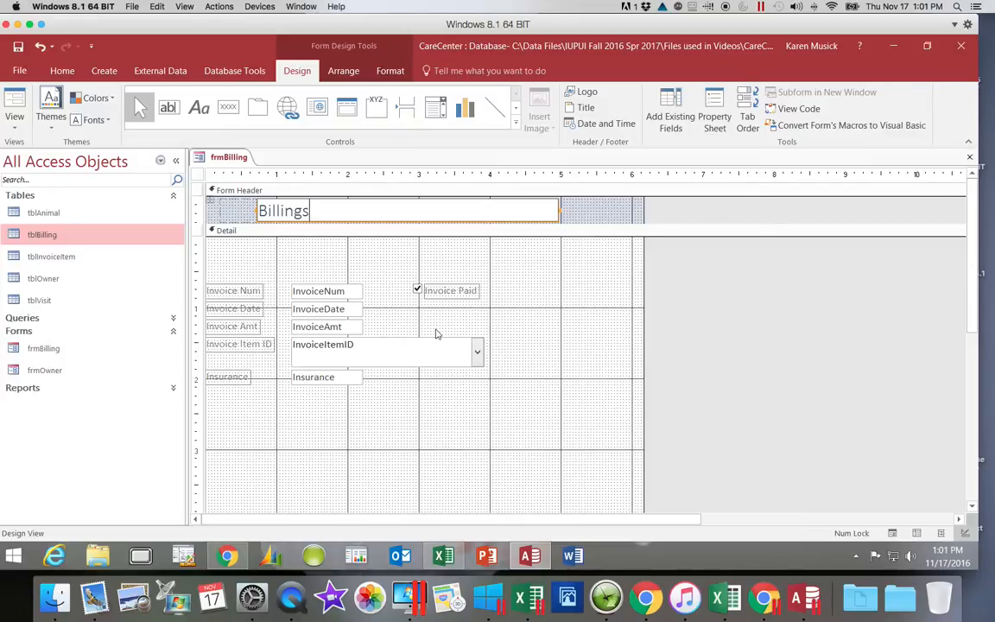
left_click(606, 214)
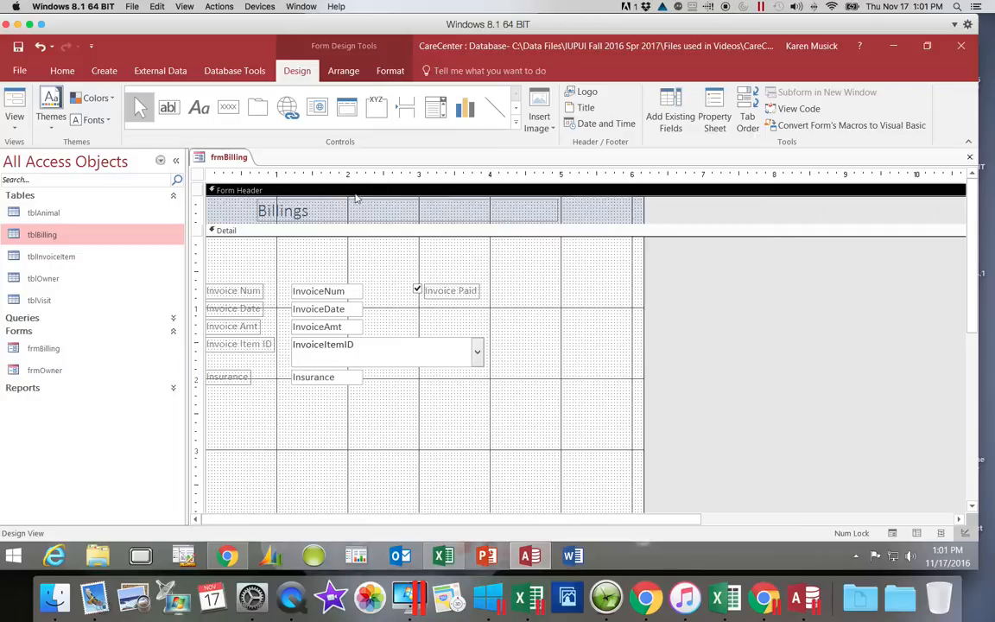
Format the Billings title in the form header as bold with the standard Dark Blue font color.
left_click(320, 211)
left_click_drag(311, 209, 260, 212)
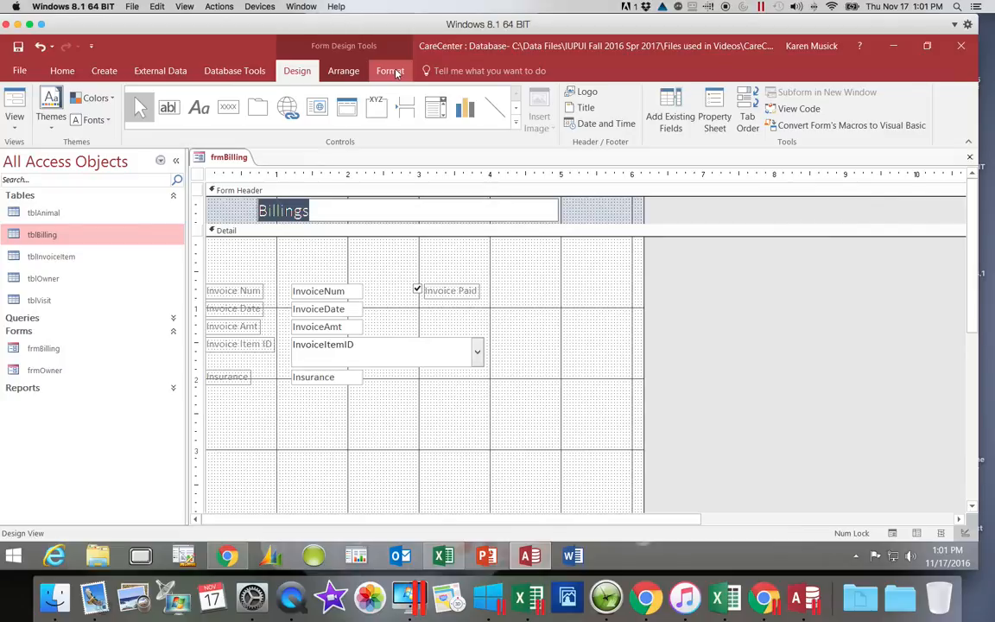
left_click(396, 72)
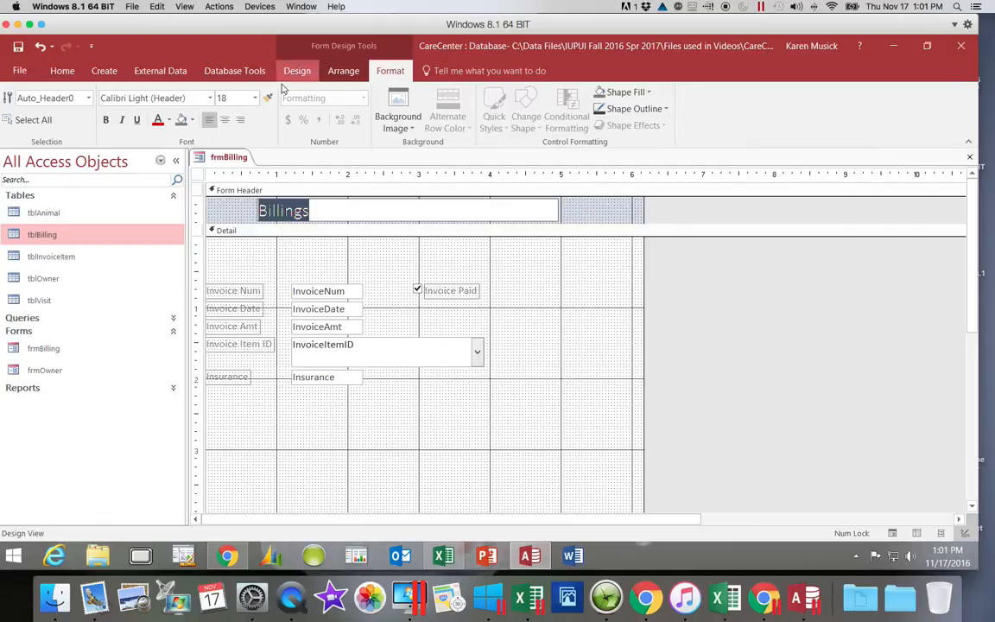
left_click(105, 121)
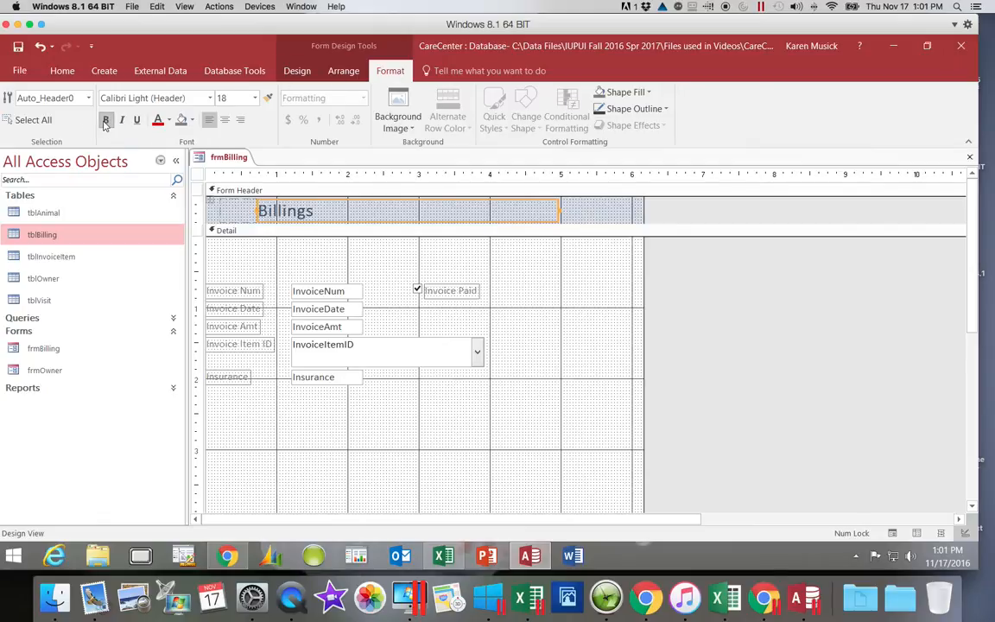
left_click(169, 121)
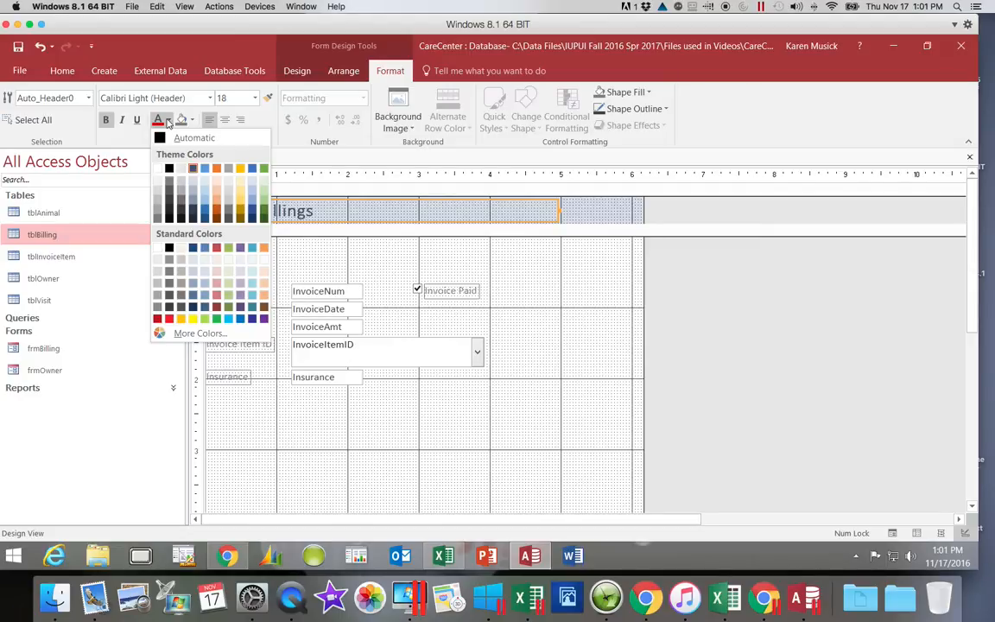
left_click(194, 249)
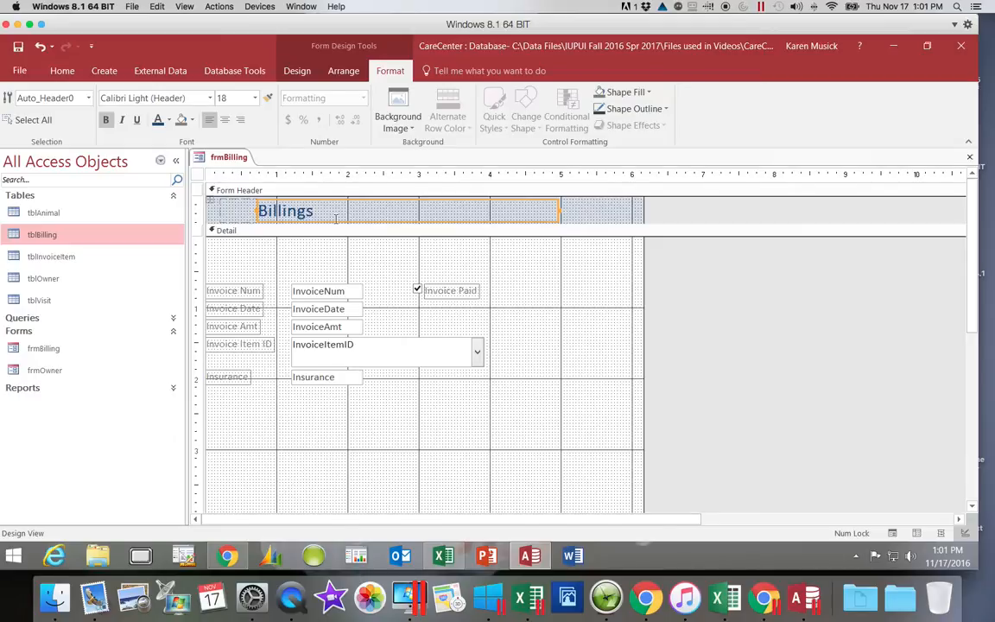
left_click(107, 121)
Start inserting a logo in the form header and browse to C:\Data Files\IUPUI Fall 2016 Spr 2017.
left_click(300, 72)
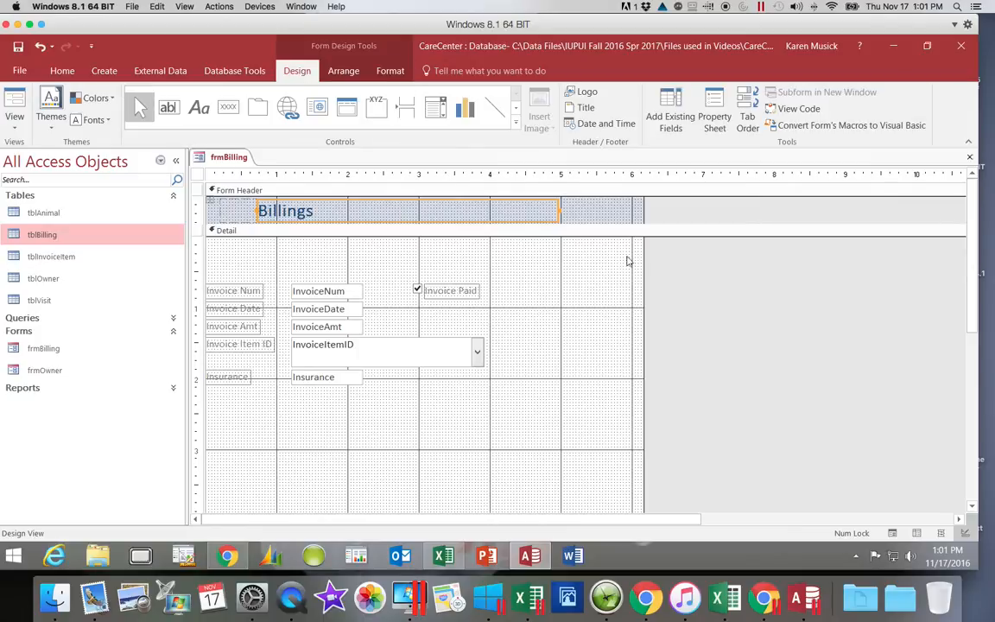
left_click_drag(971, 317, 971, 435)
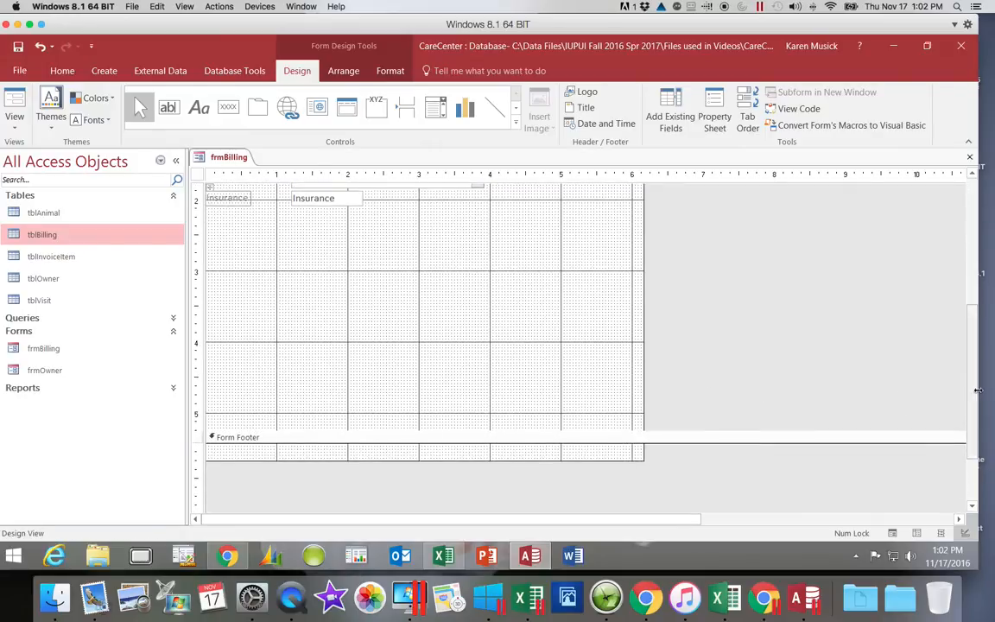
left_click_drag(969, 391, 969, 237)
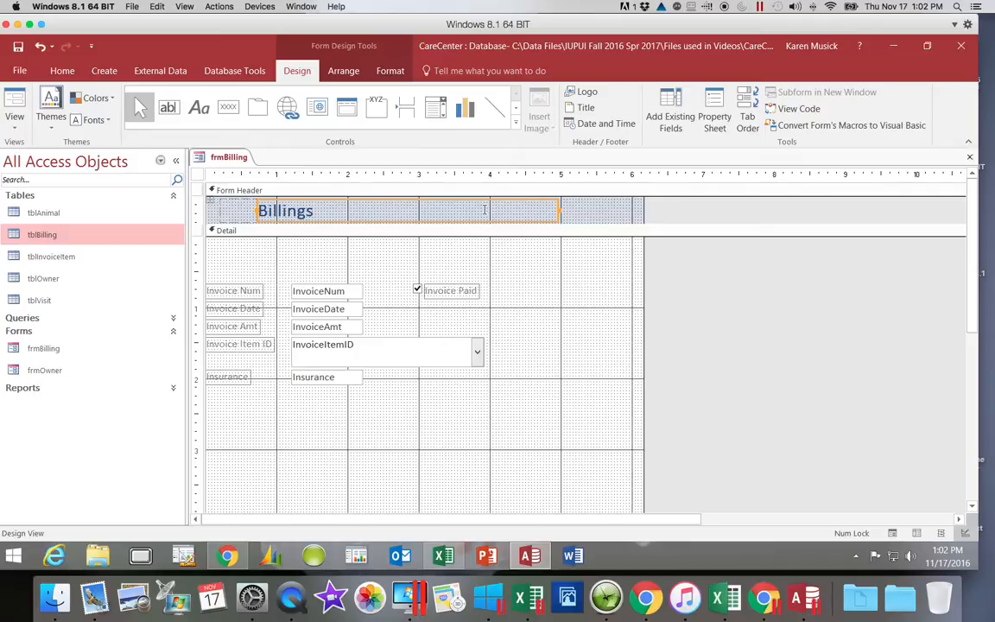
left_click(586, 95)
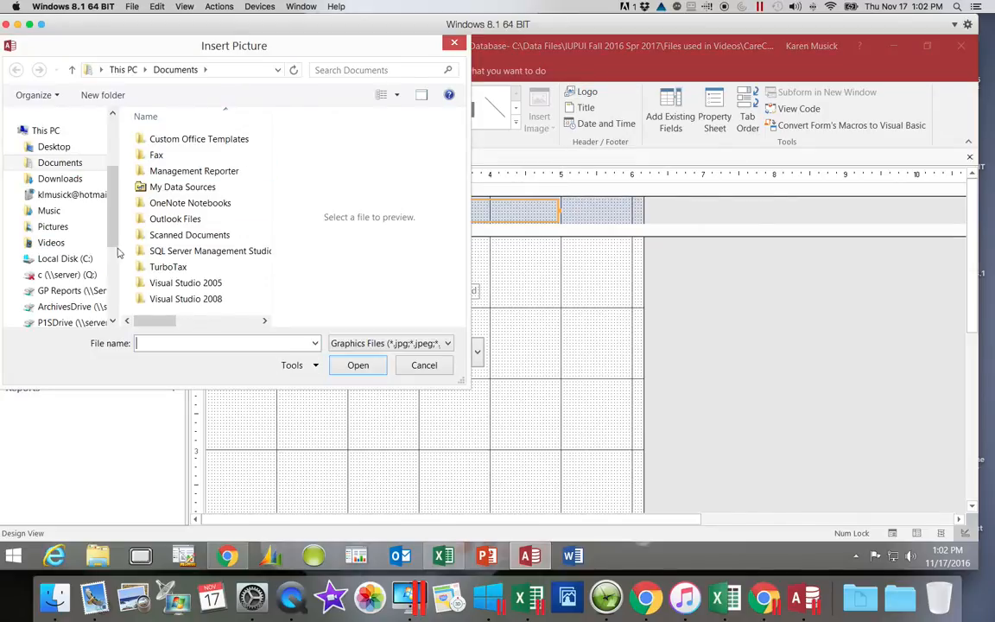
left_click(85, 261)
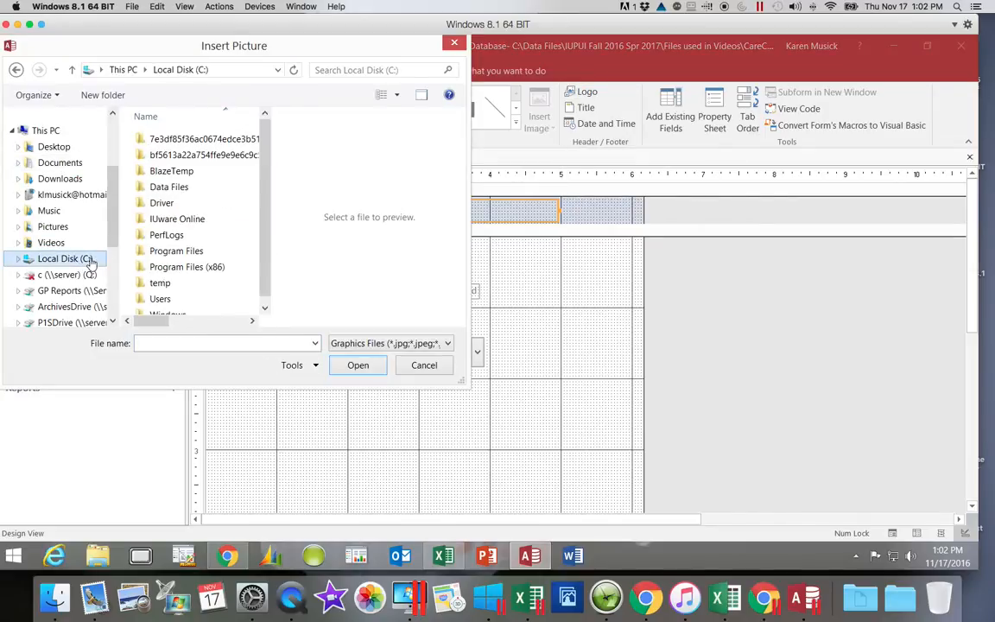
left_click(177, 188)
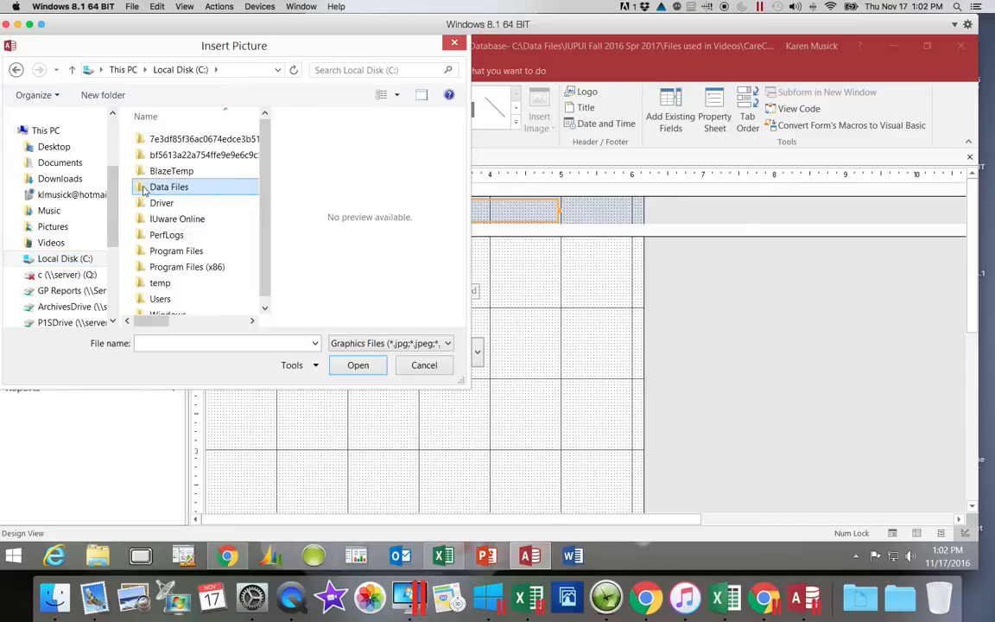
double_click(144, 188)
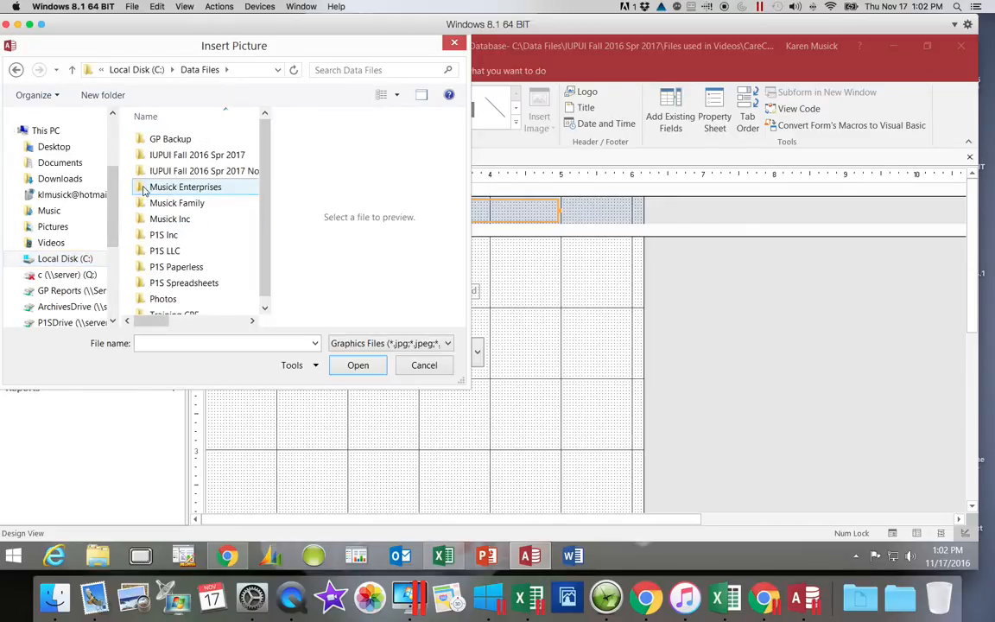
double_click(196, 157)
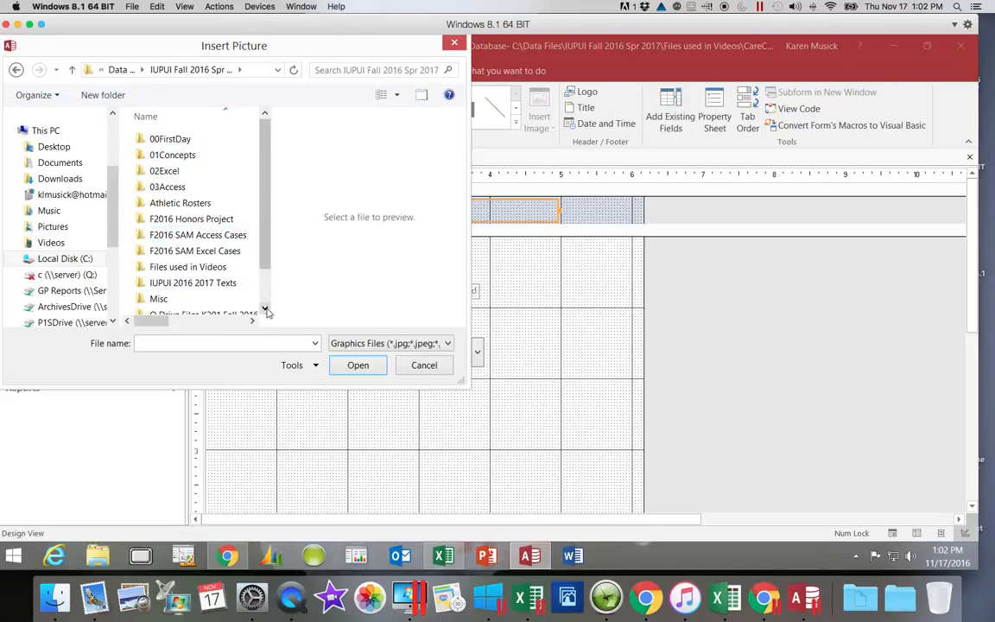
Insert Animals.png from the Access 2016 Modules folder, inside Q Drive Files K201 Fall 2016 and Access 2016, as the form logo.
left_click(264, 307)
left_click(242, 292)
double_click(241, 292)
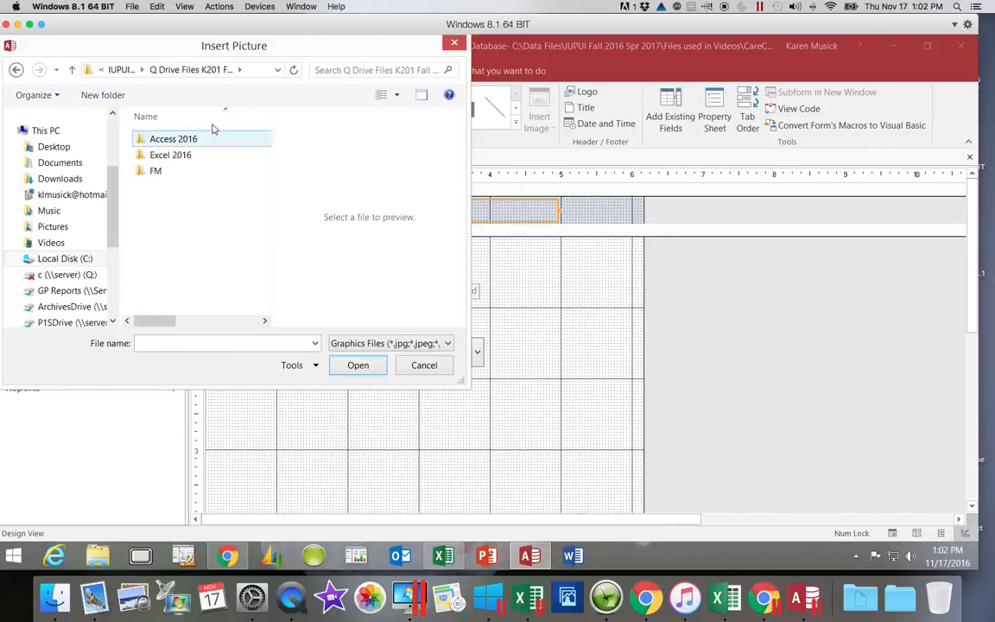
left_click(207, 139)
double_click(207, 140)
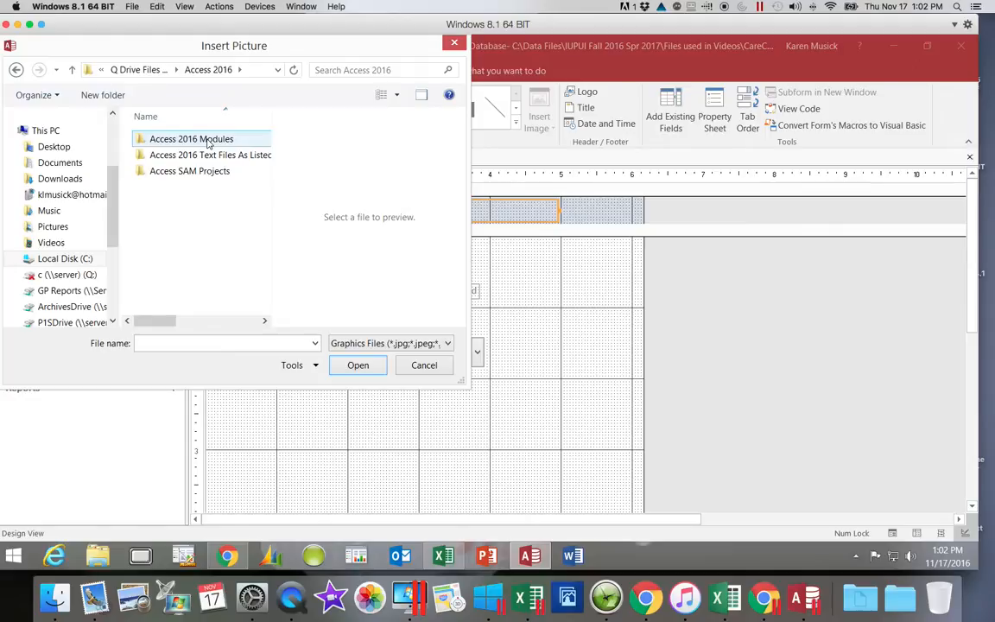
double_click(207, 140)
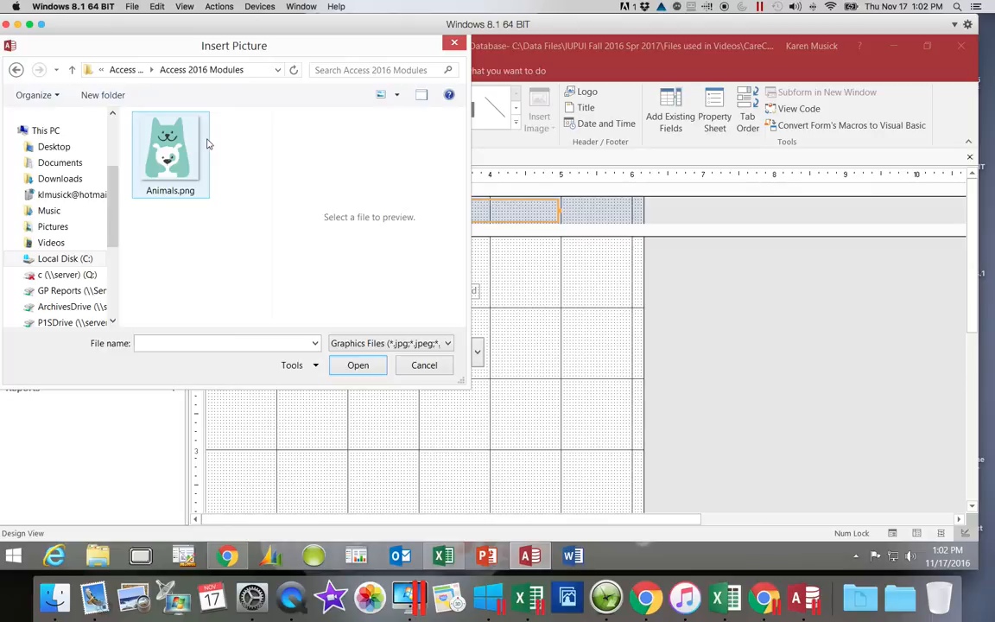
left_click(164, 138)
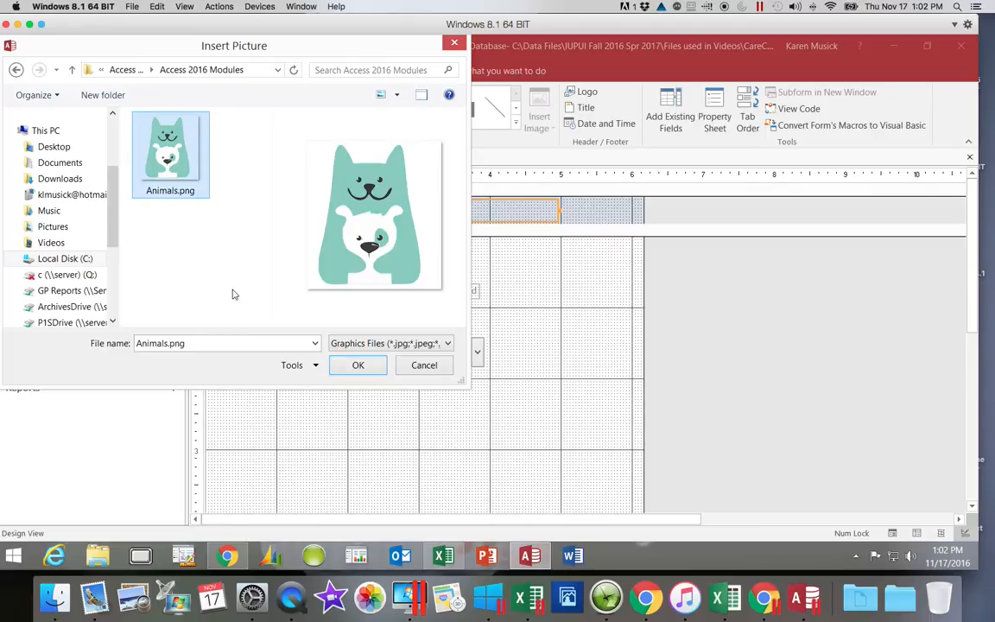
left_click(357, 365)
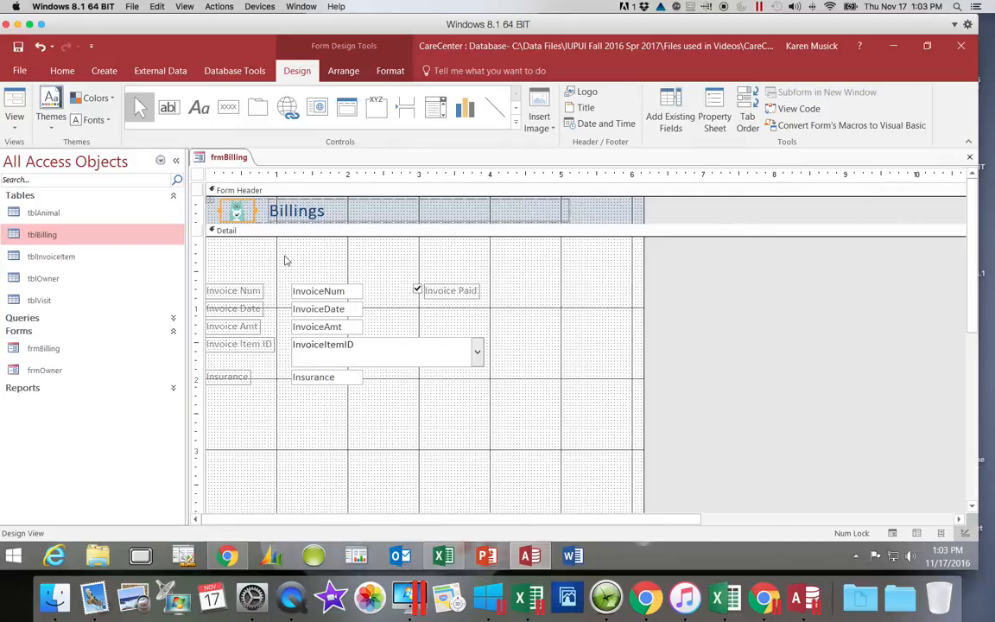
Remove the control layout from the logo in the form header.
right_click(246, 211)
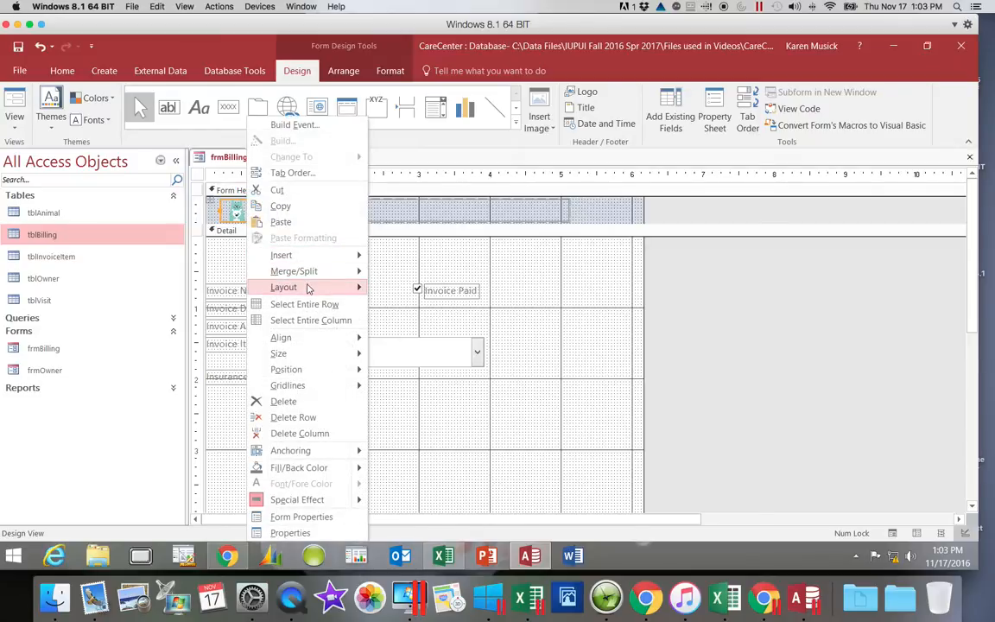
mouse_move(309, 289)
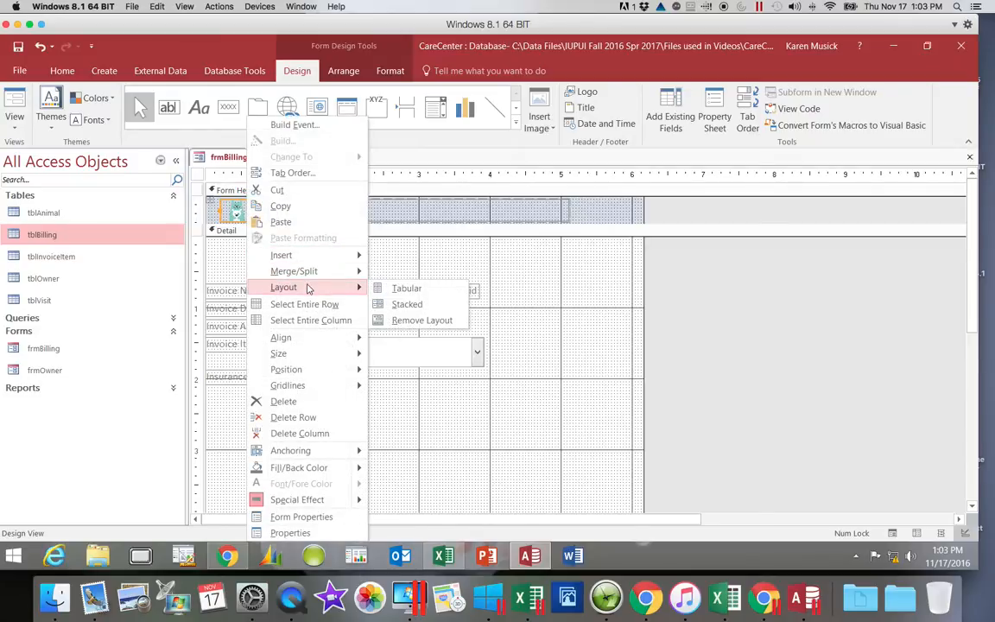
left_click(380, 322)
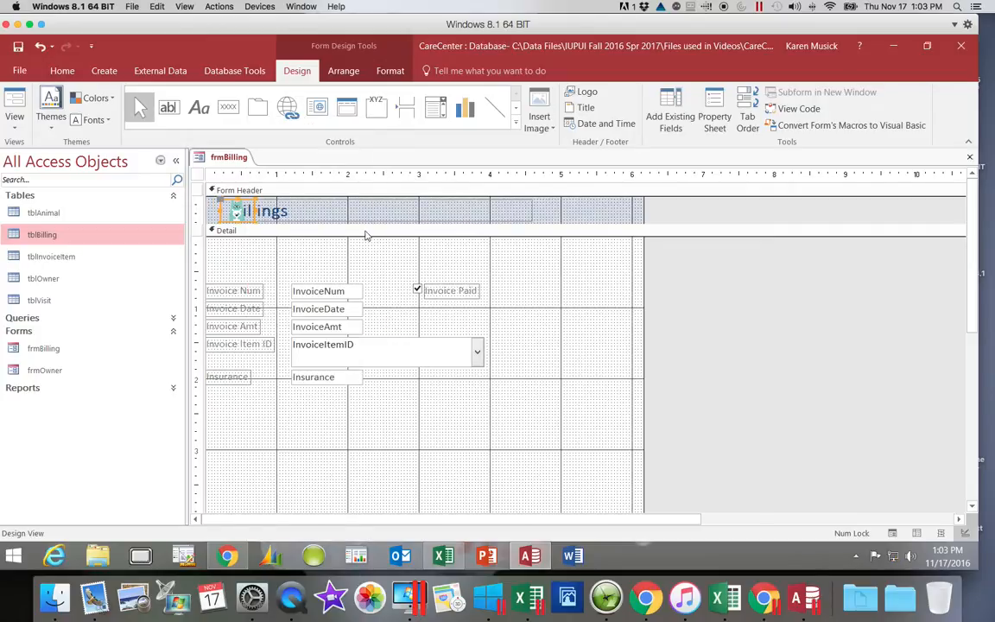
Try to move the logo away from the Billings title and narrow the title box to about 1 inch wide.
left_click(222, 210)
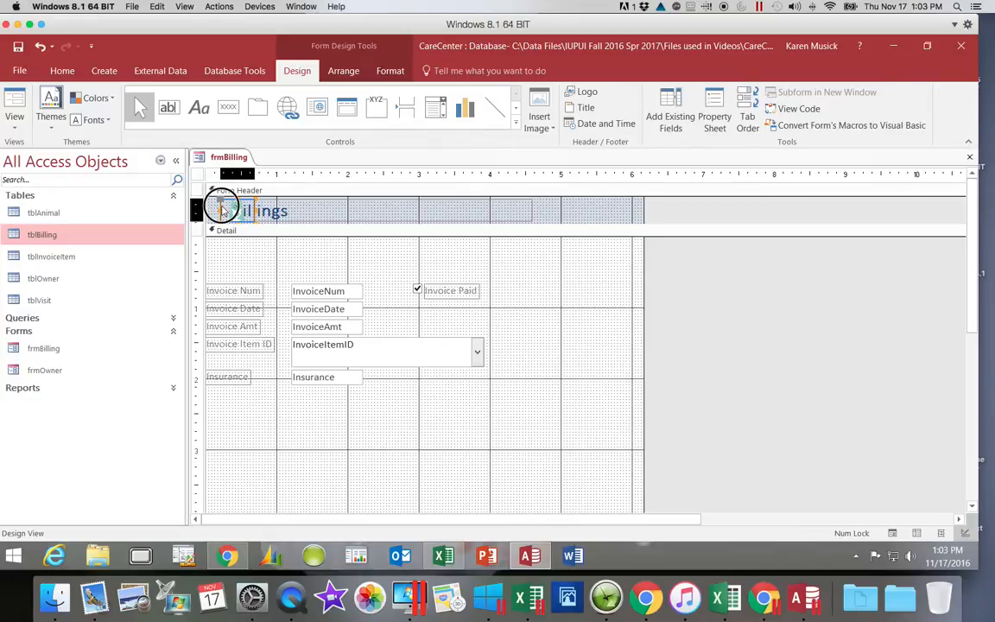
left_click_drag(222, 210, 313, 209)
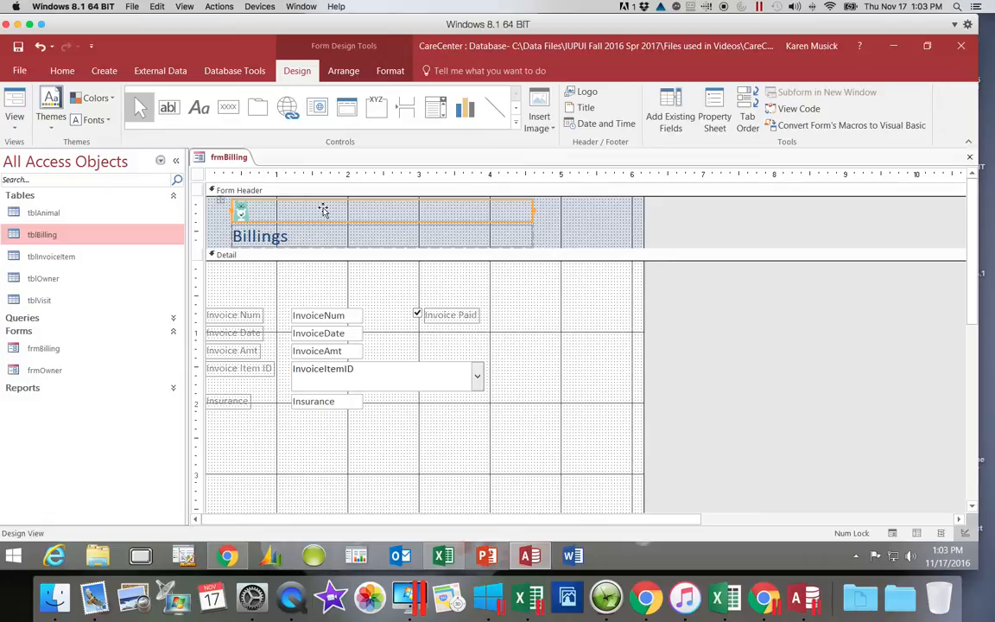
left_click(468, 232)
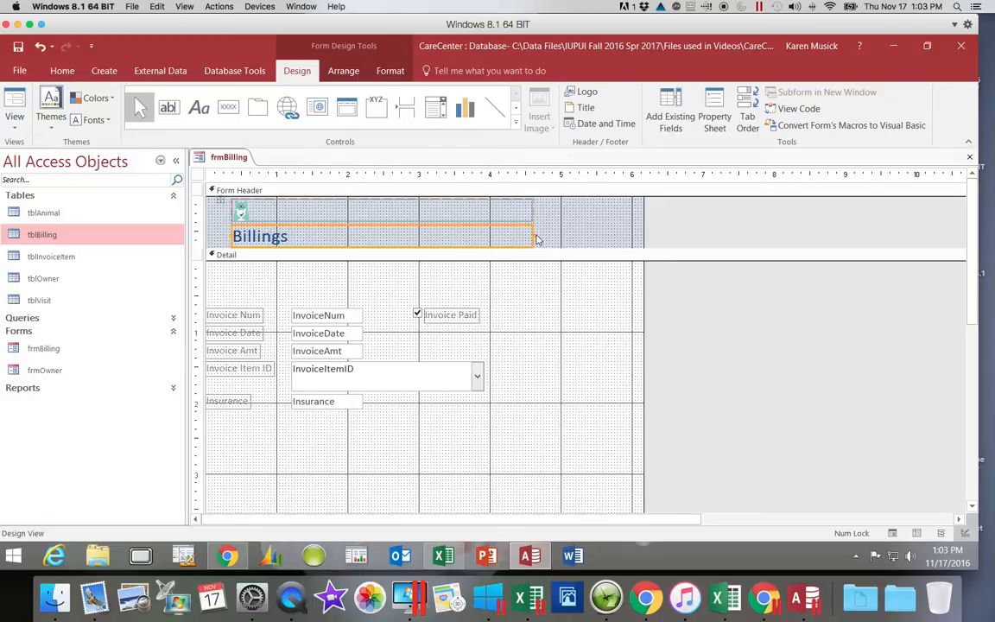
left_click_drag(534, 232, 303, 243)
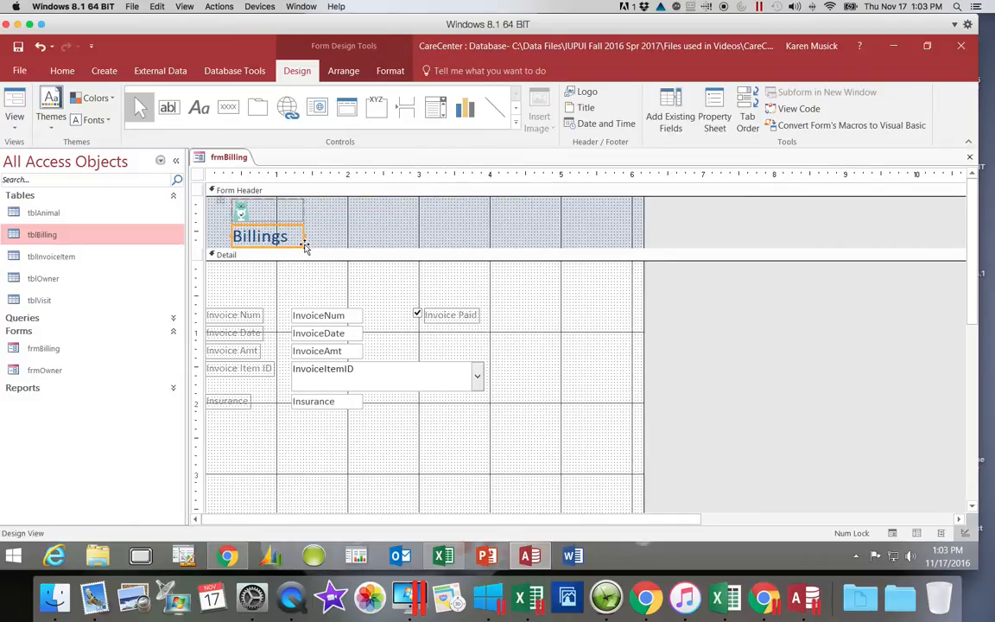
Remove the layout that stacks the logo with the Billings title in the form header.
left_click(267, 208)
right_click(267, 209)
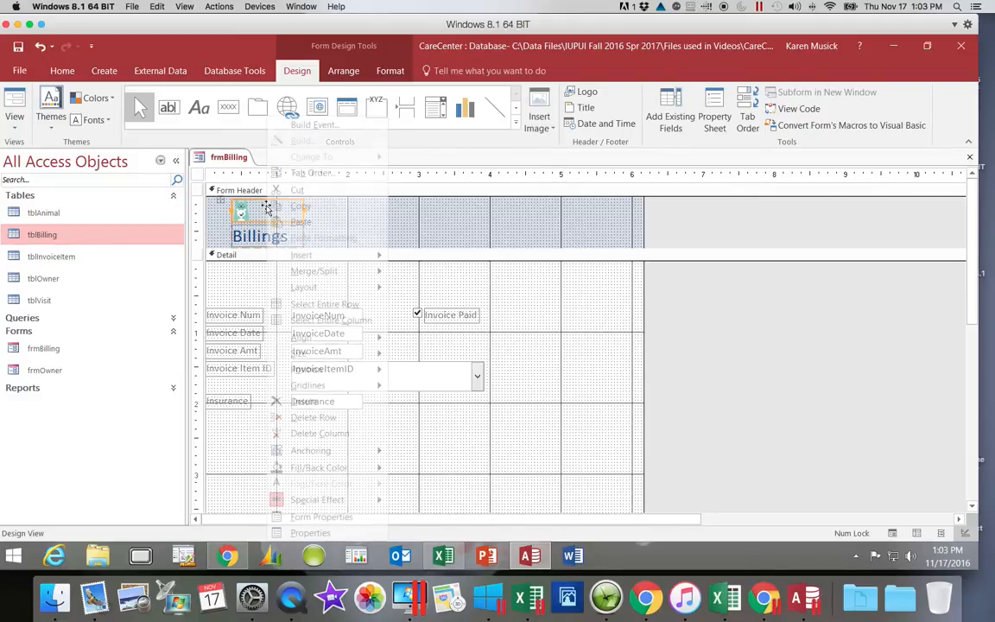
mouse_move(327, 289)
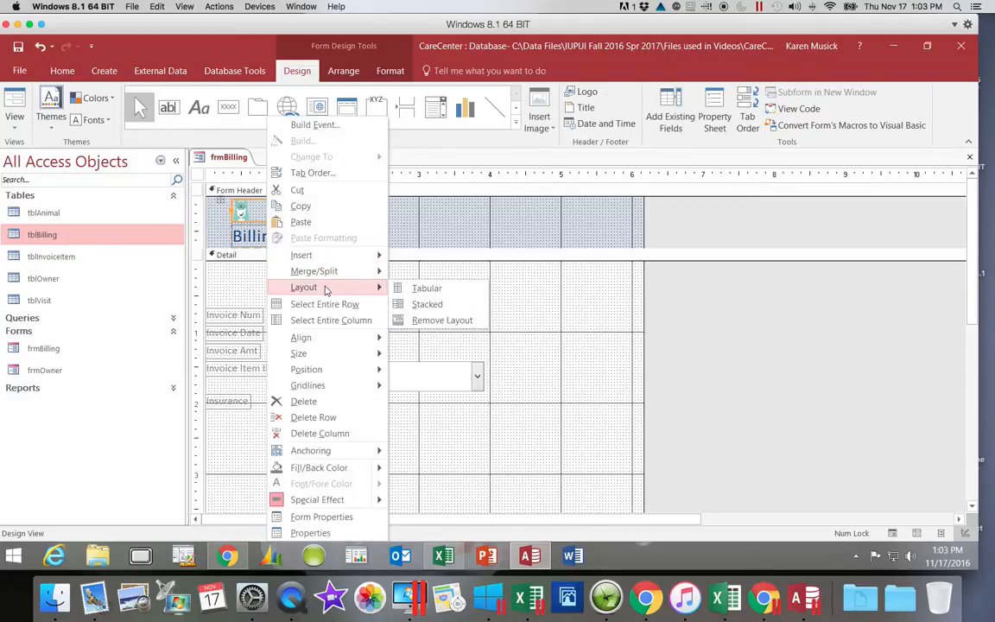
left_click(421, 321)
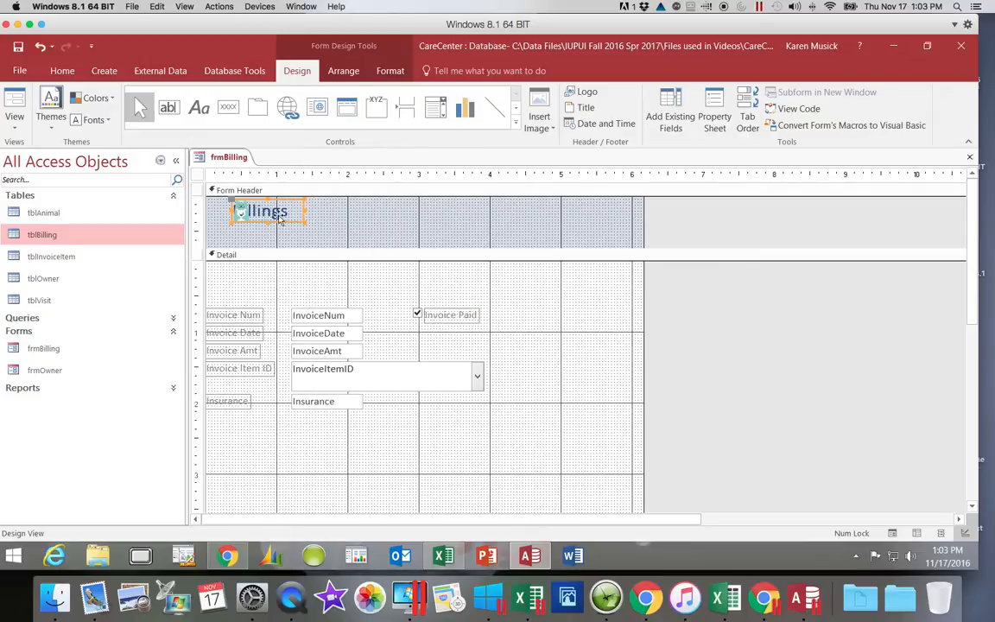
Move the logo just beside the Billings title and resize it to about 0.7 inch wide and 0.6 inch tall.
left_click(233, 212)
left_click_drag(247, 219, 312, 229)
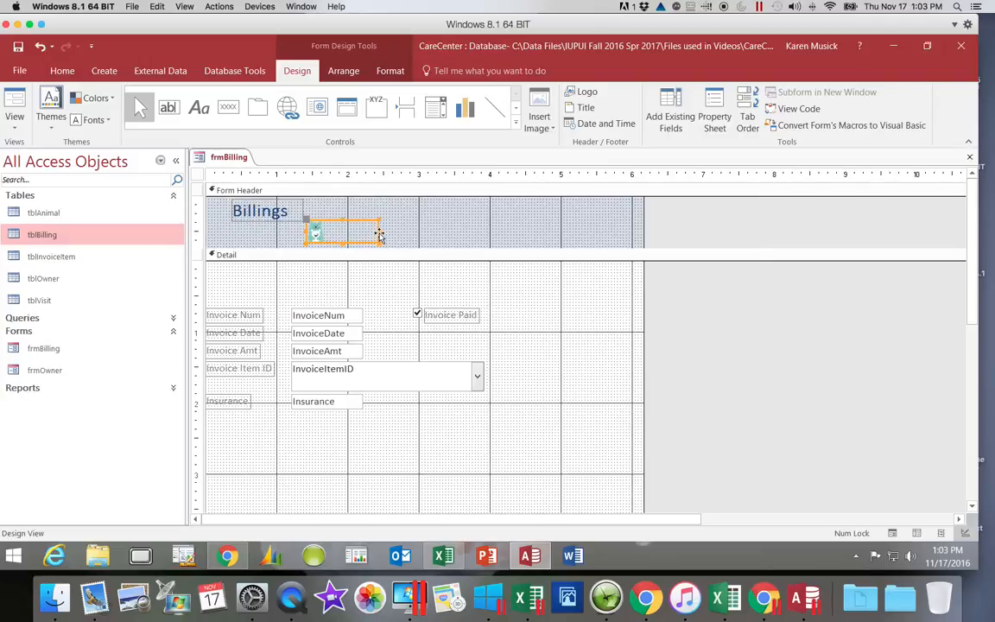
mouse_move(379, 231)
left_mouse_down()
mouse_move(318, 229)
mouse_move(328, 208)
mouse_move(367, 245)
left_mouse_up()
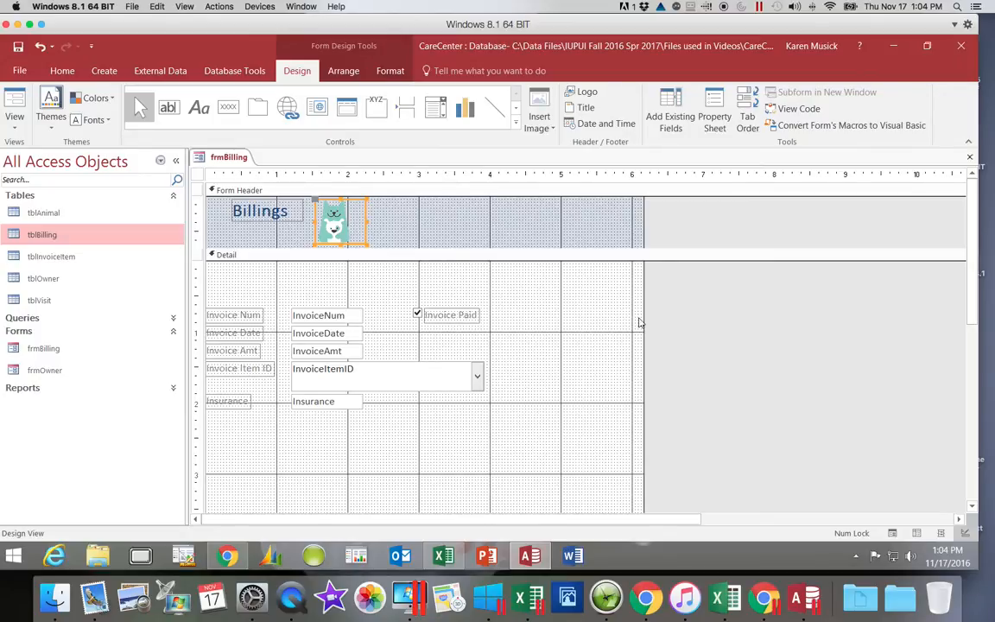
Add a label about 2.3 inches wide in the form footer reading "Prepared by" followed by the preparer's full name.
left_click_drag(979, 270, 984, 424)
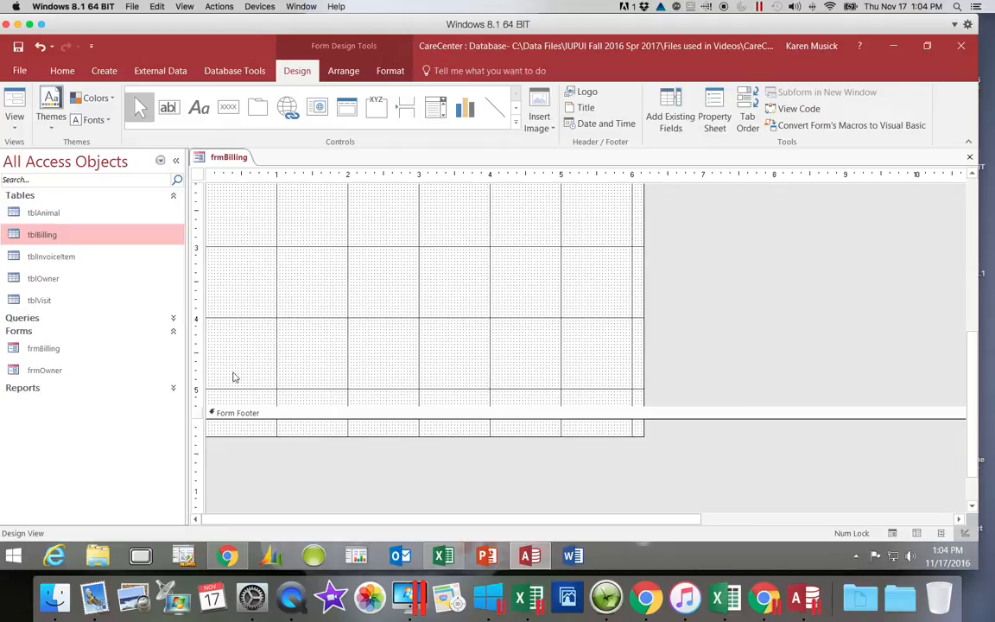
left_click(201, 113)
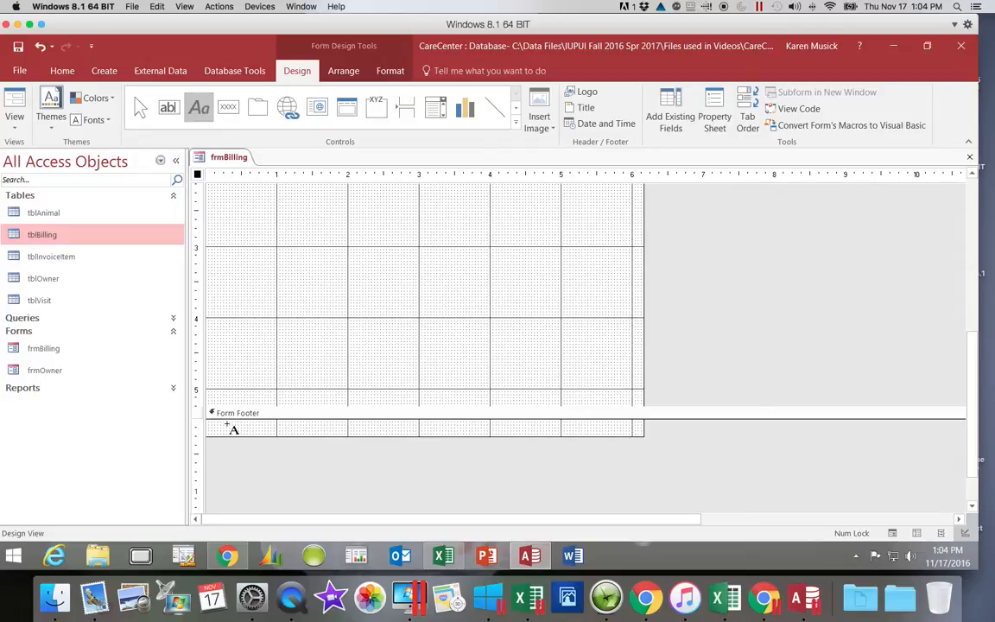
mouse_move(228, 425)
left_mouse_down()
mouse_move(230, 457)
mouse_move(389, 462)
left_mouse_up()
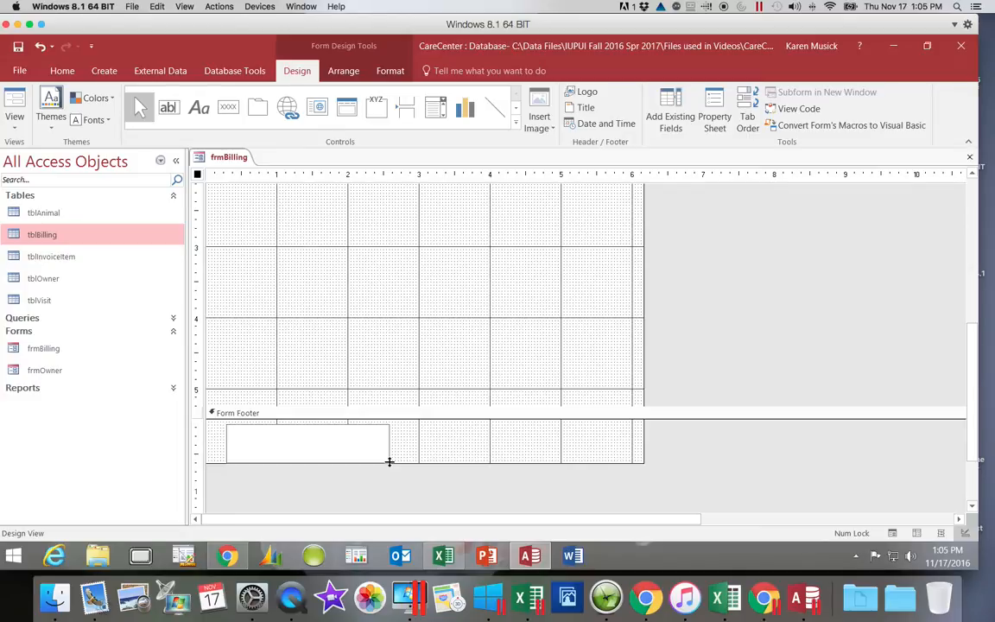
type("Prepared by Karen Mu")
key("super+c")
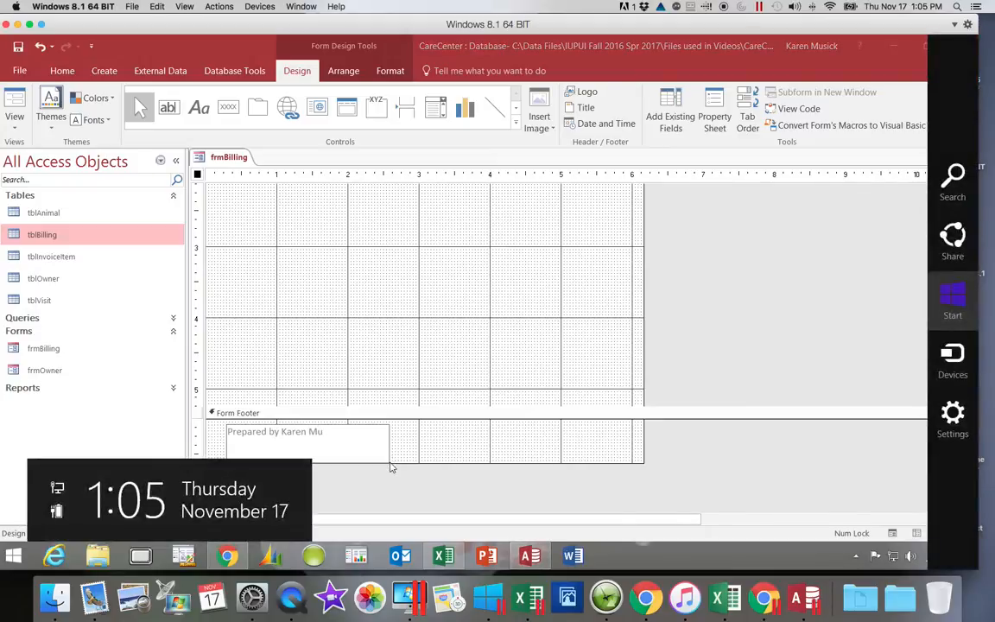
left_click(355, 433)
type("sick")
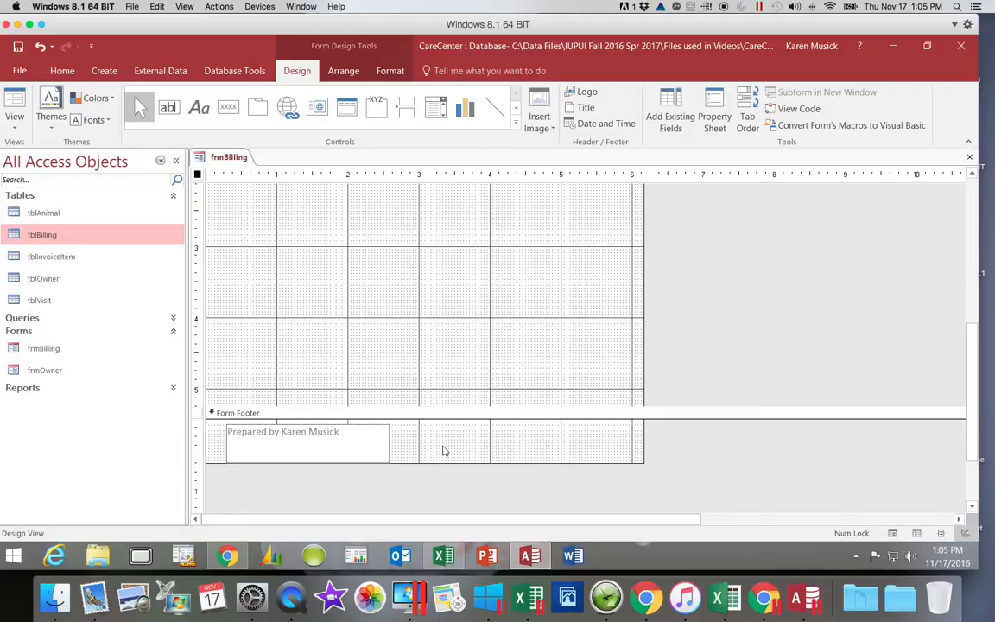
left_click(441, 451)
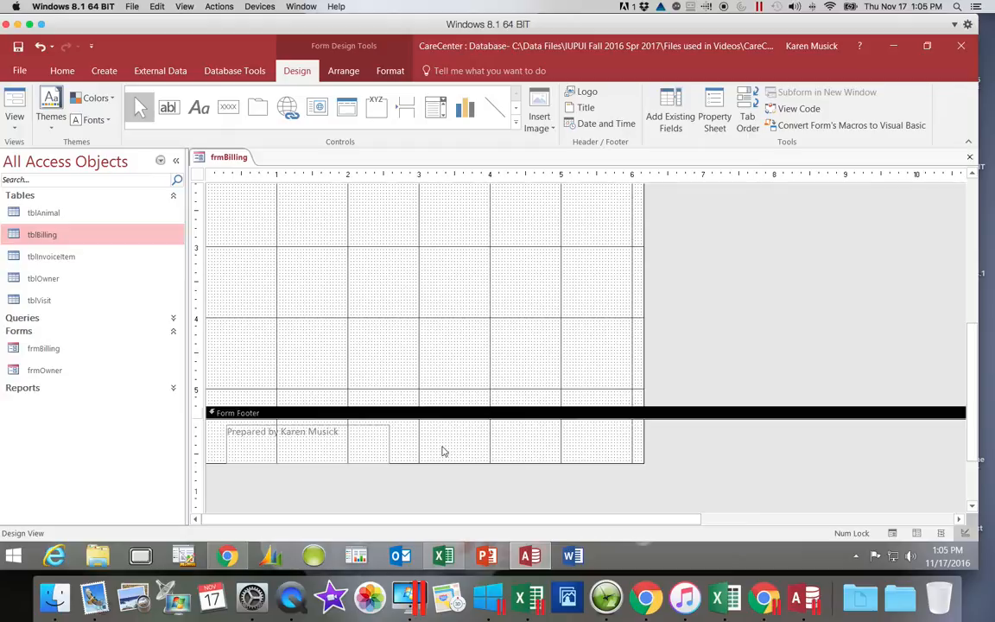
Set the font color of the form footer label to the standard dark red.
left_click(366, 447)
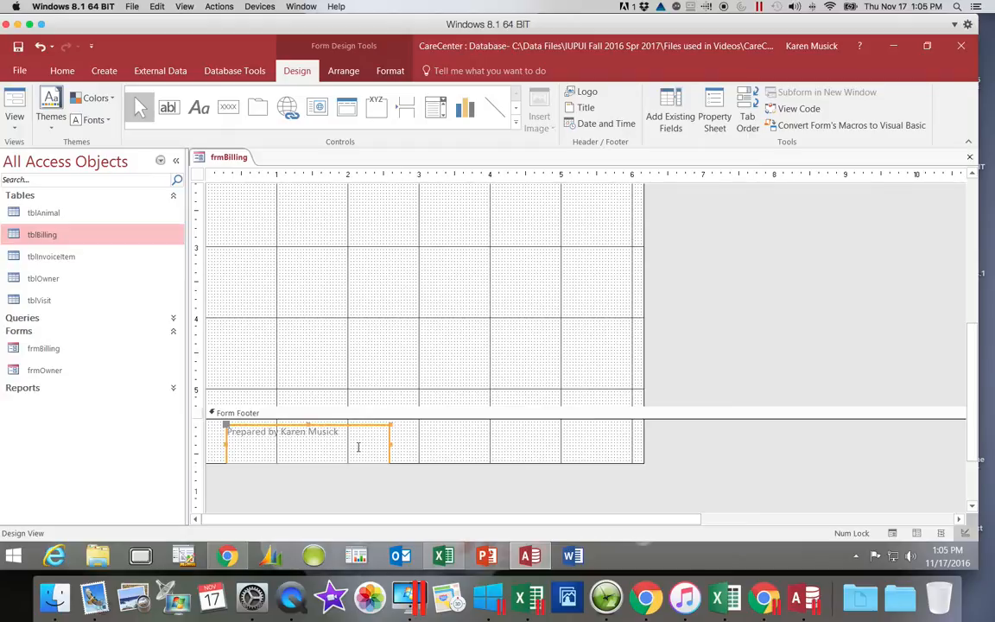
left_click(229, 432)
left_click_drag(229, 432, 347, 434)
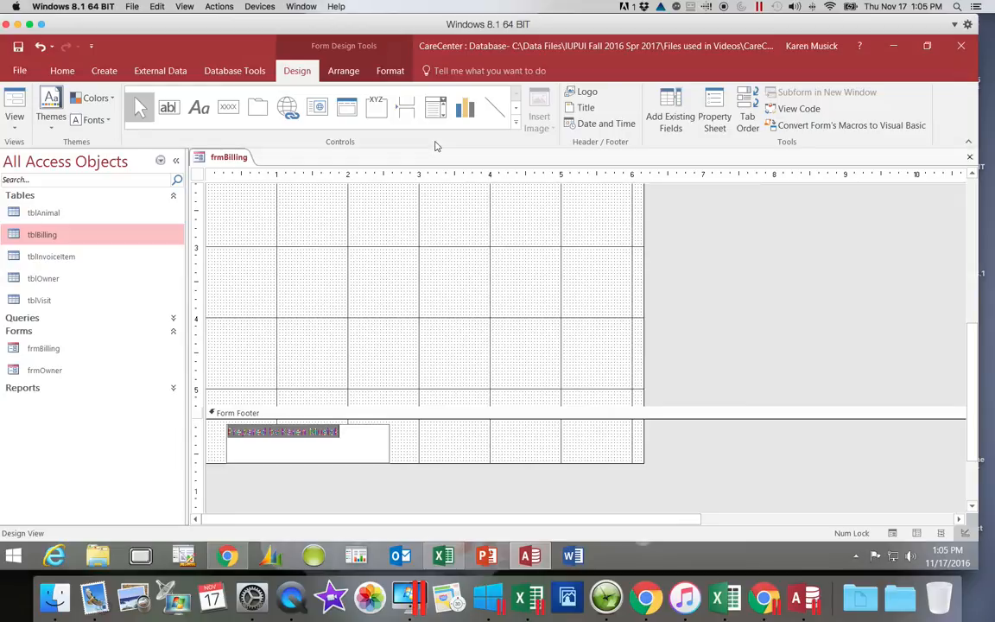
left_click(397, 71)
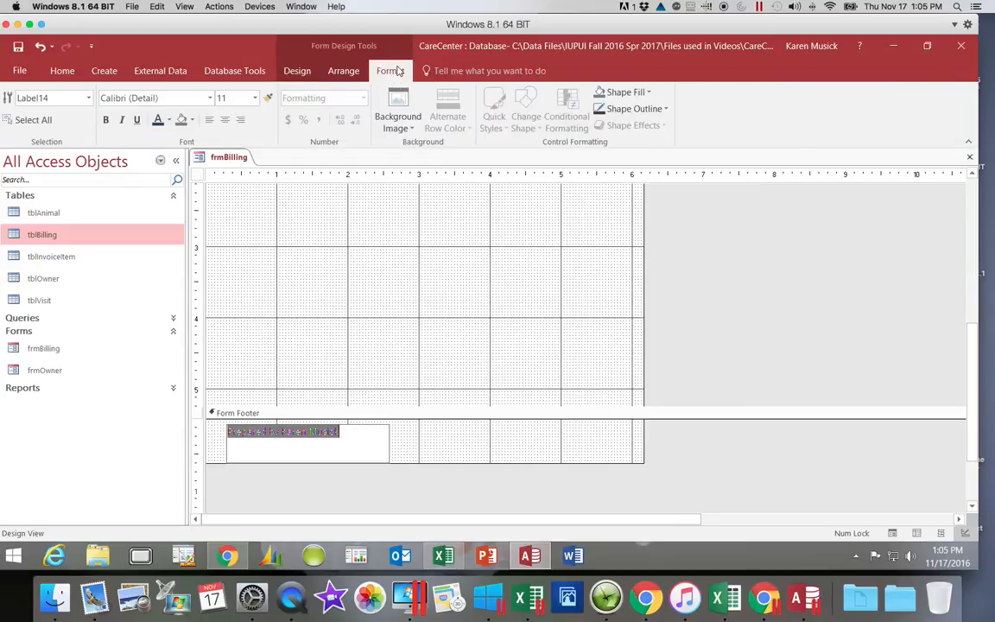
left_click(169, 120)
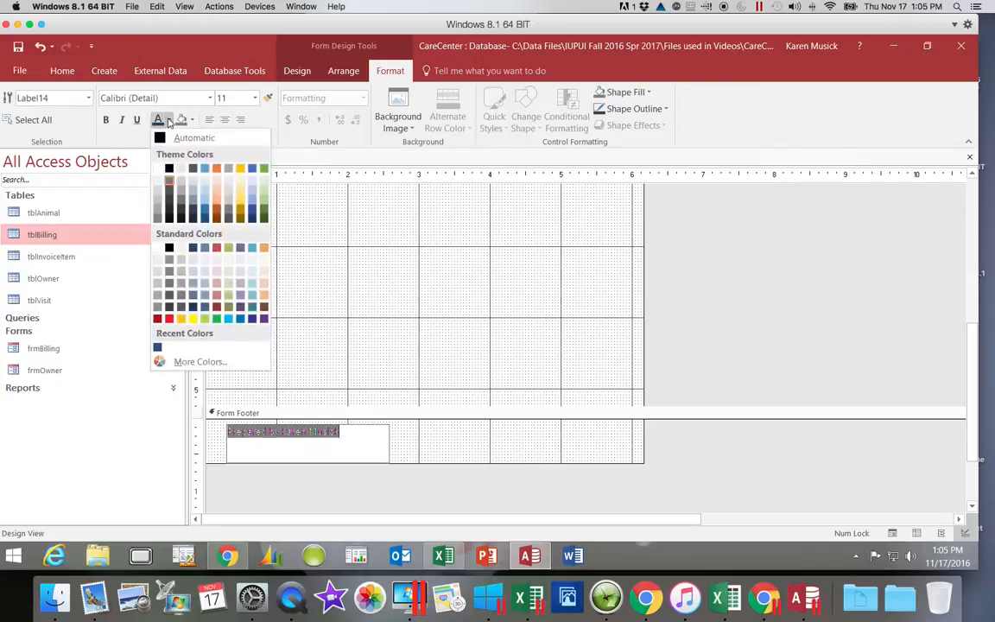
left_click(157, 320)
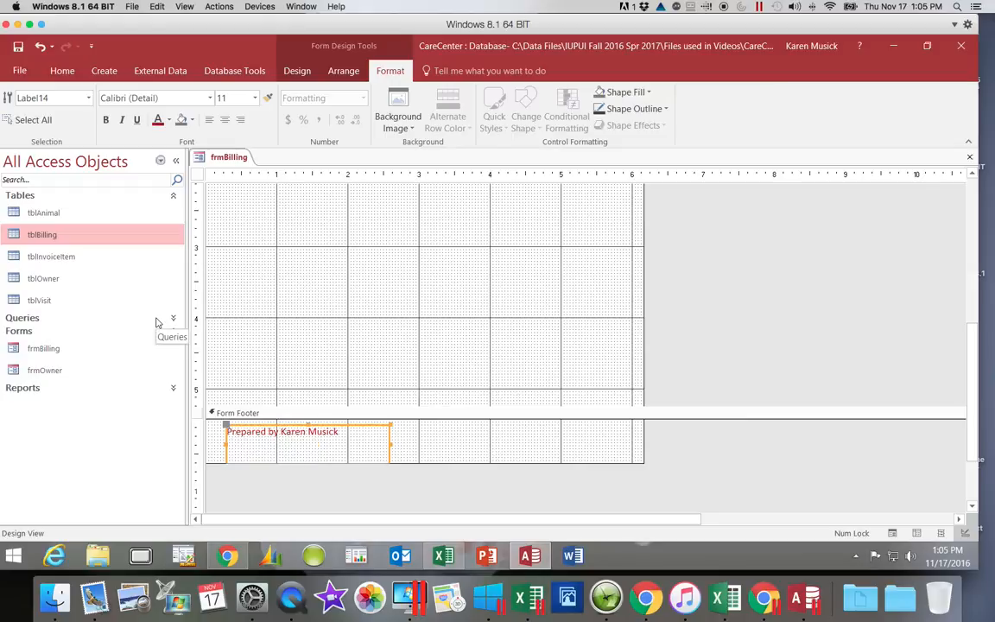
Set the footer label's font size to 18 and widen it to about 2.8 inches so the text fits one line.
left_click(255, 98)
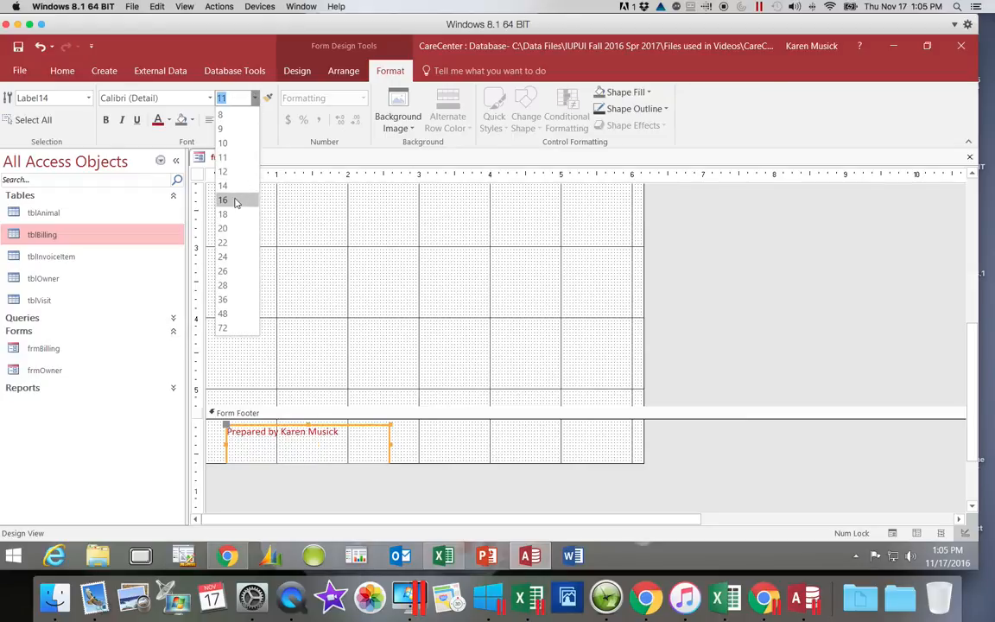
left_click(230, 213)
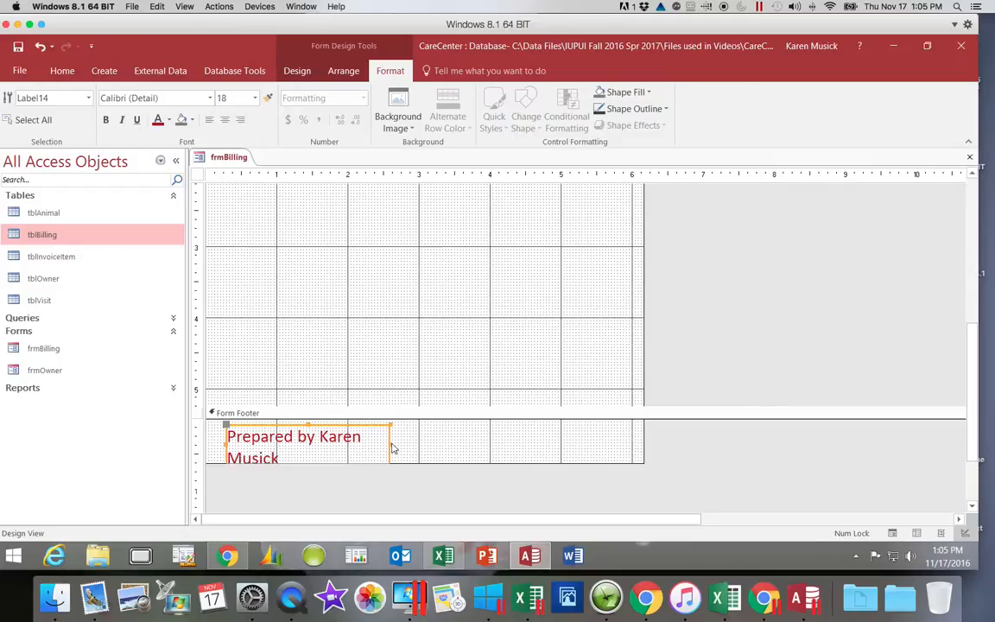
left_click_drag(392, 444, 427, 441)
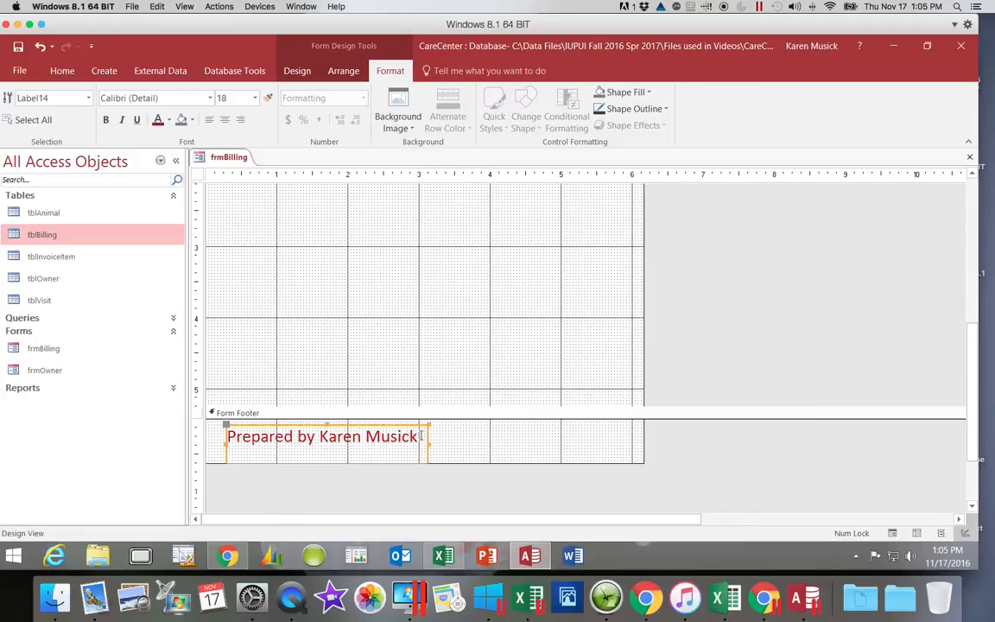
Give the footer label a Gold, Accent 4, Lighter 80% background and make its text bold.
left_click(191, 120)
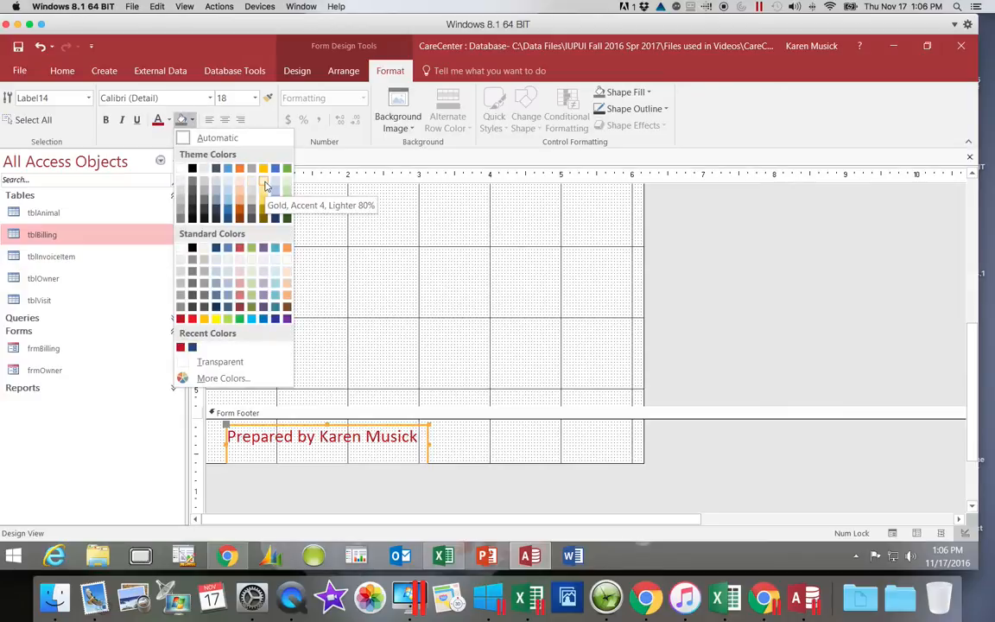
left_click(263, 181)
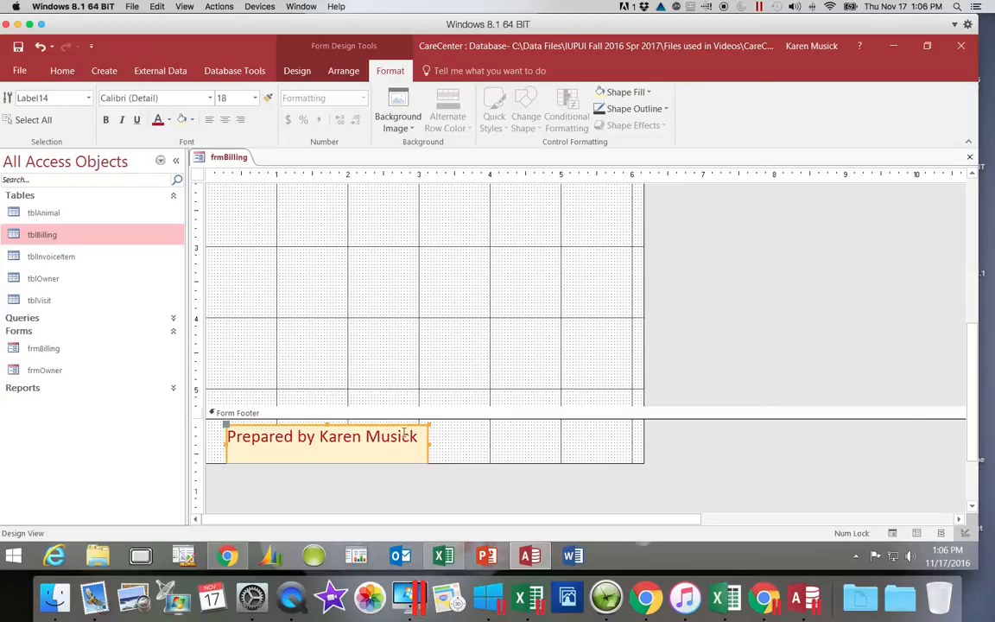
left_click(243, 436)
left_click_drag(228, 436, 423, 438)
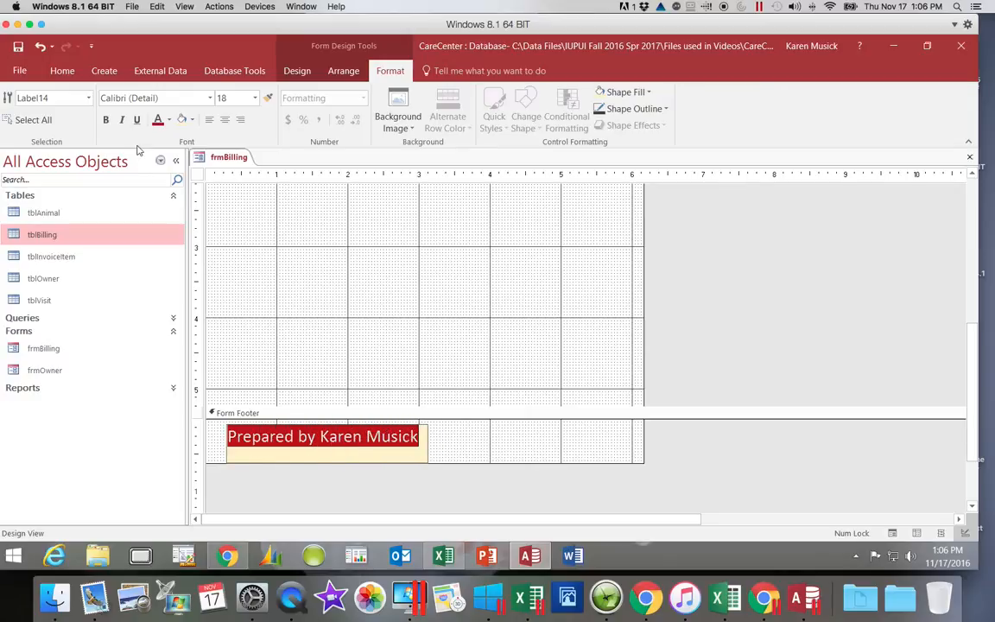
left_click(107, 120)
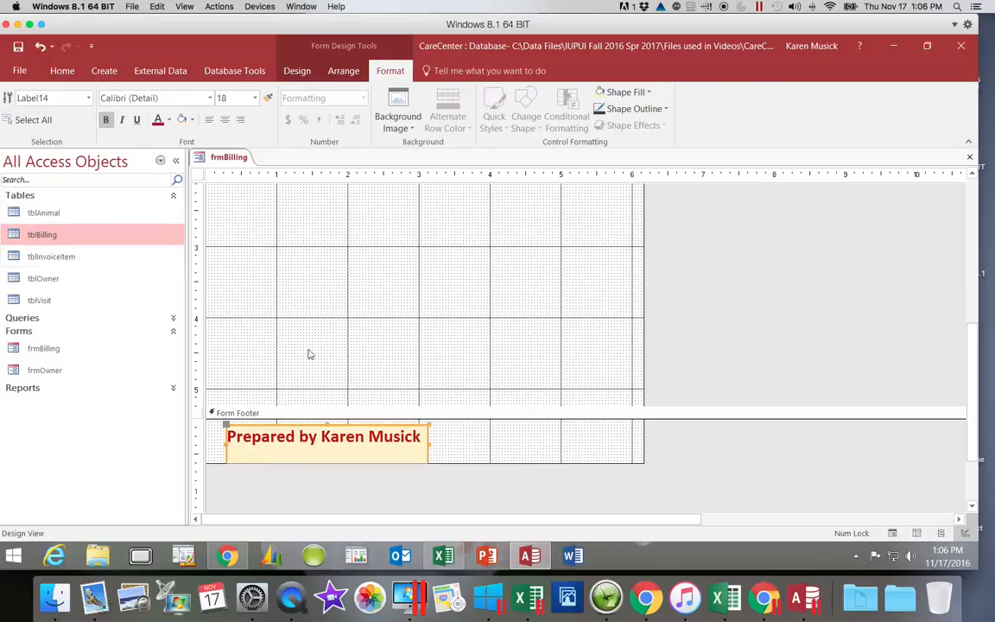
left_click(473, 449)
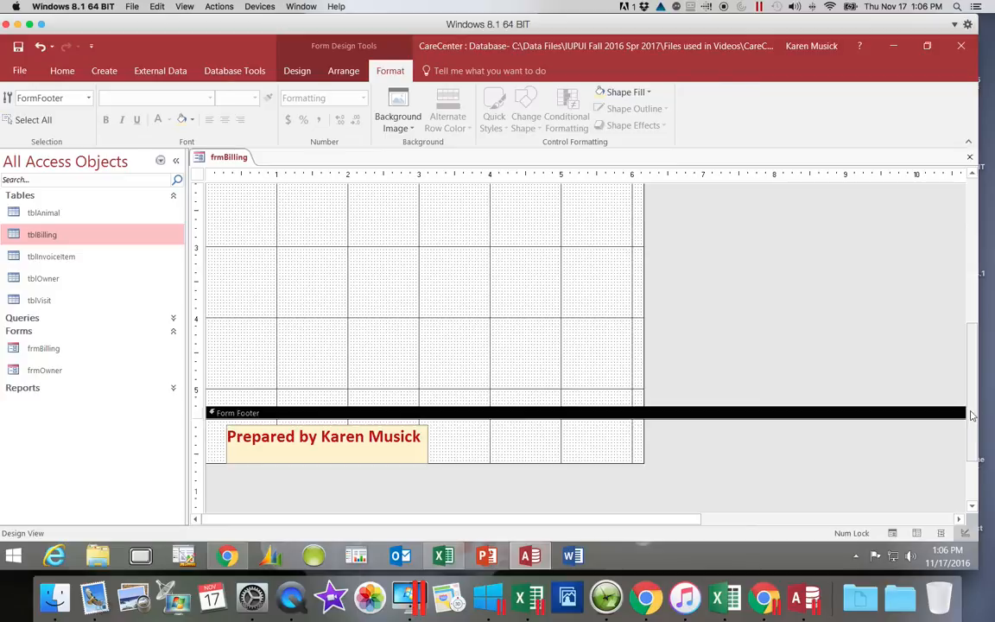
Review the form's header and footer and save the frmBilling design.
left_click_drag(969, 408, 976, 269)
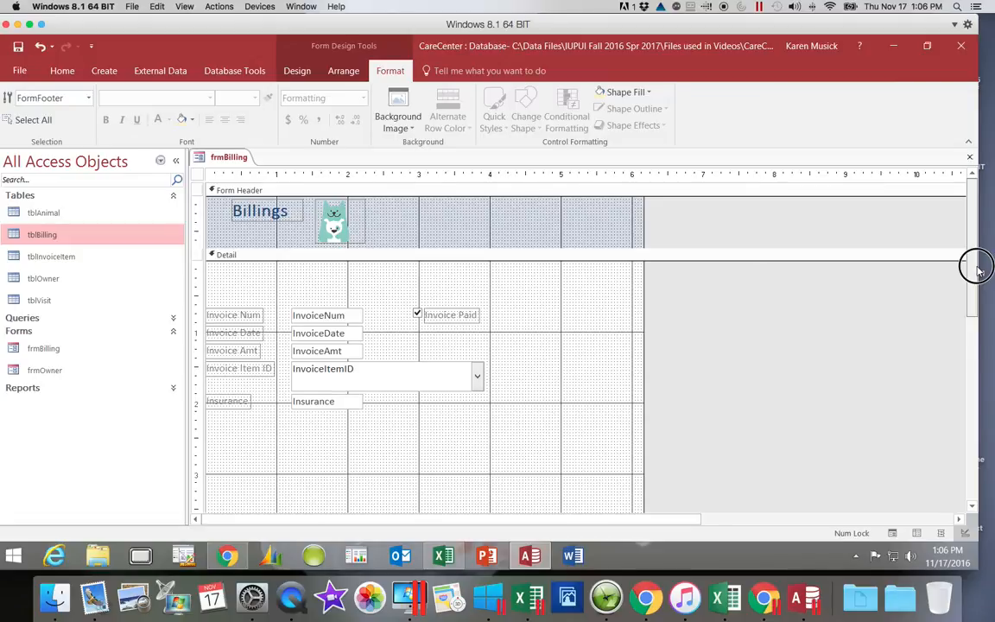
left_click_drag(976, 270, 967, 410)
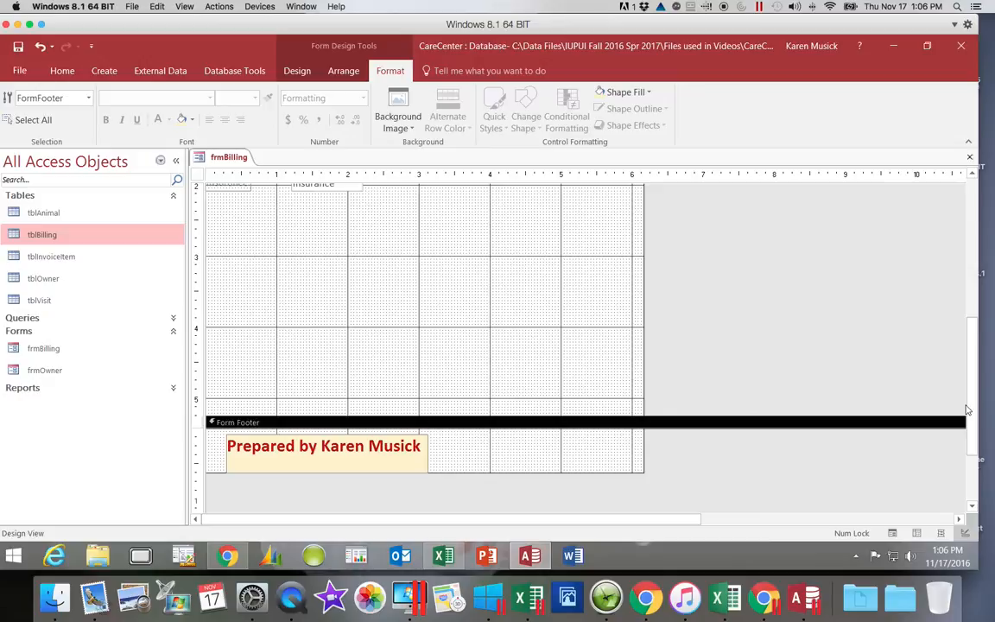
left_click_drag(968, 410, 971, 211)
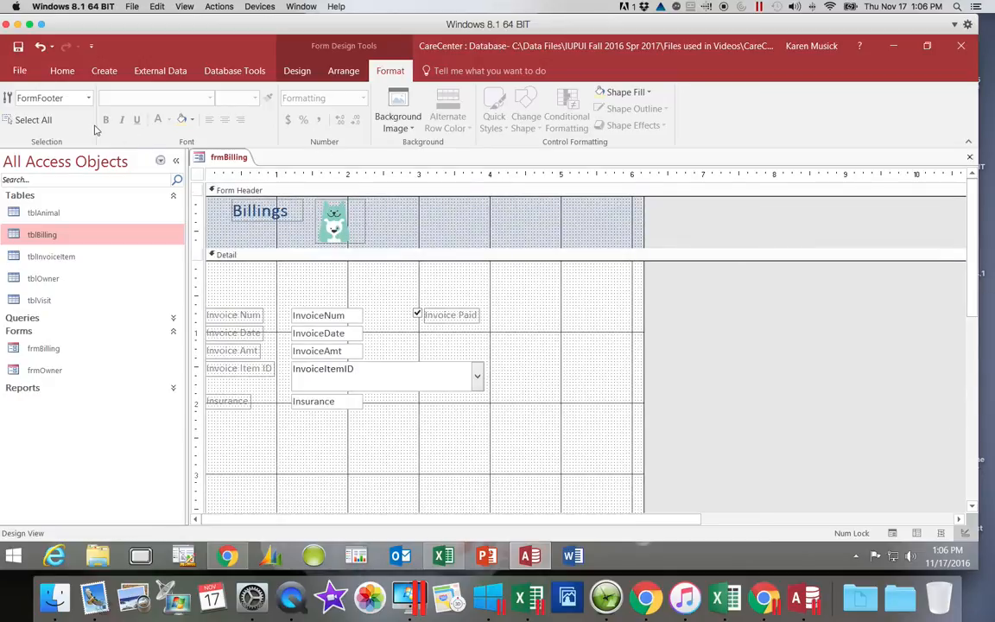
left_click(18, 47)
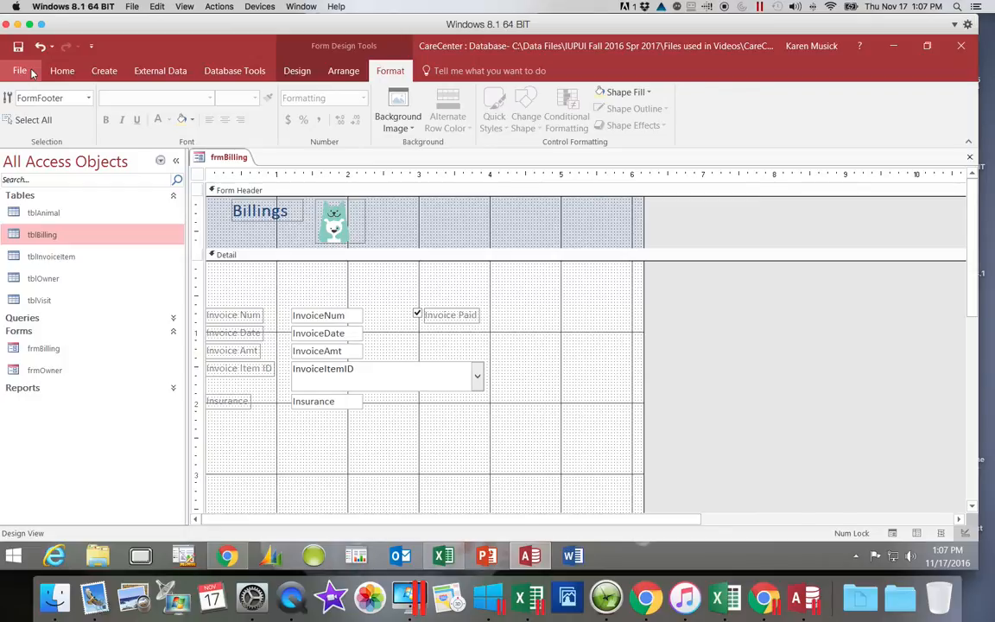
Add an unbound text box about 1.7 inches wide in the Detail section, below the Invoice Paid check box.
left_click(297, 71)
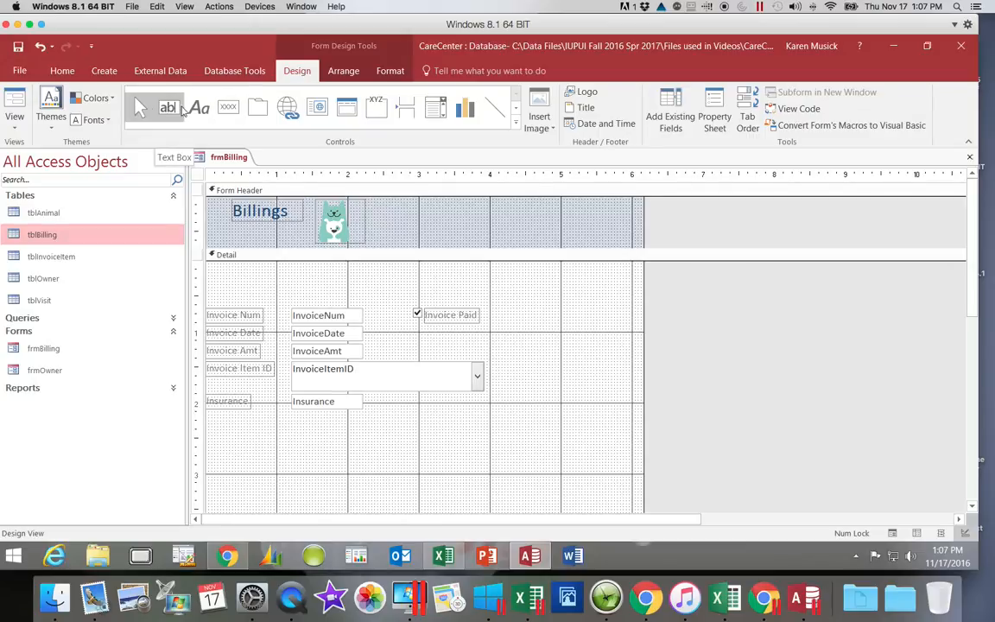
left_click(171, 110)
left_click(174, 115)
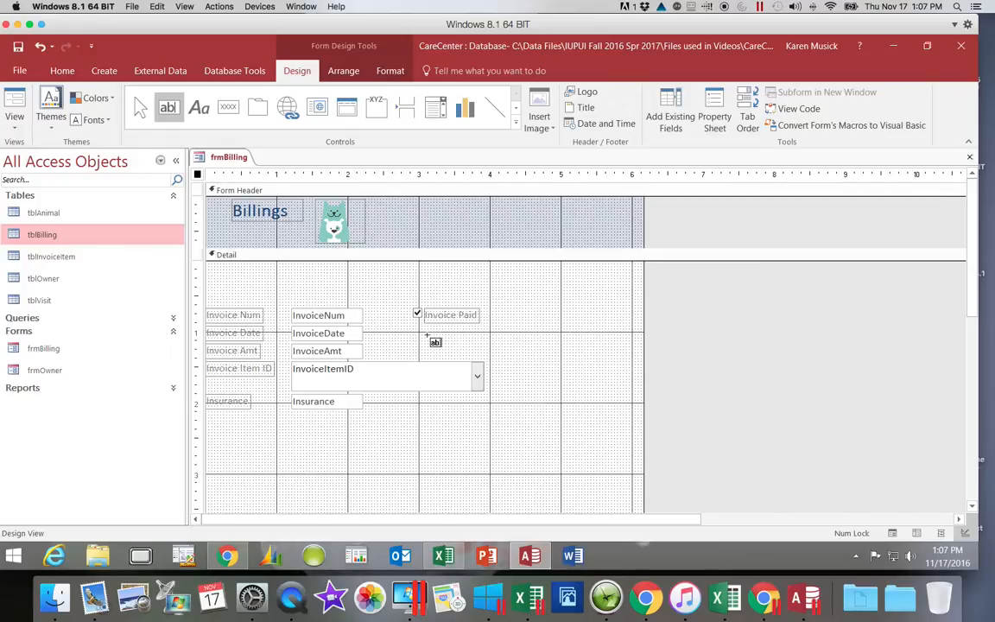
left_click_drag(427, 335, 547, 355)
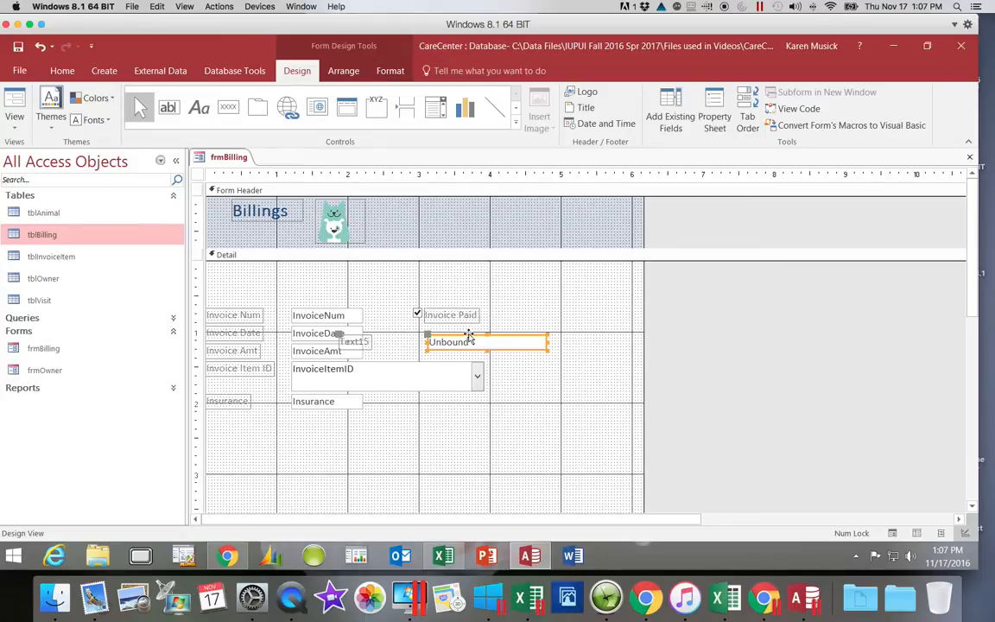
Move the unbound text box right so its left edge sits at about 3.67 inches, and name it txtInvoiceAmtSum.
left_click_drag(471, 331, 506, 337)
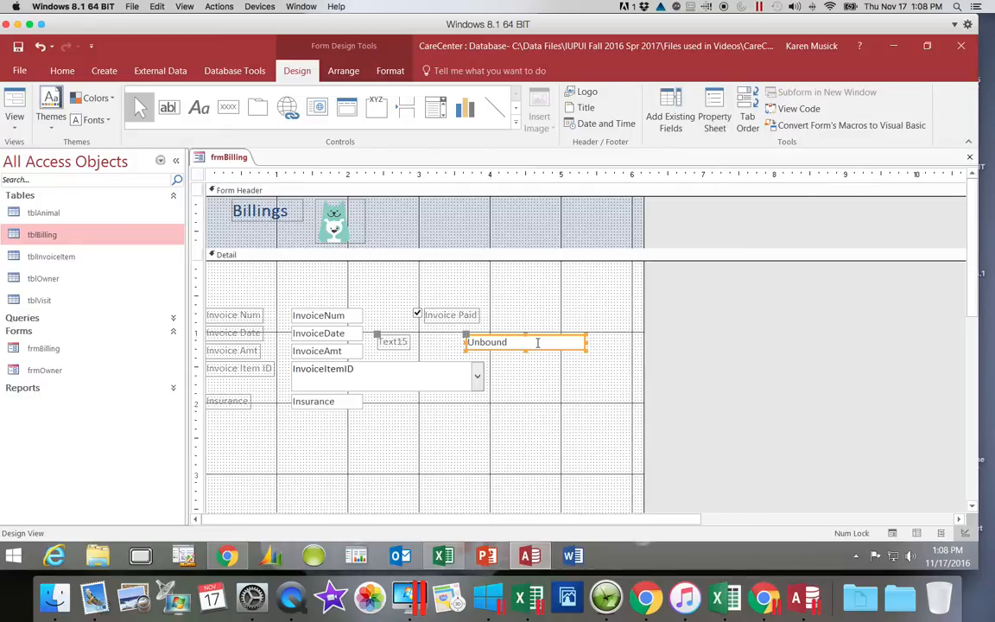
left_click(713, 126)
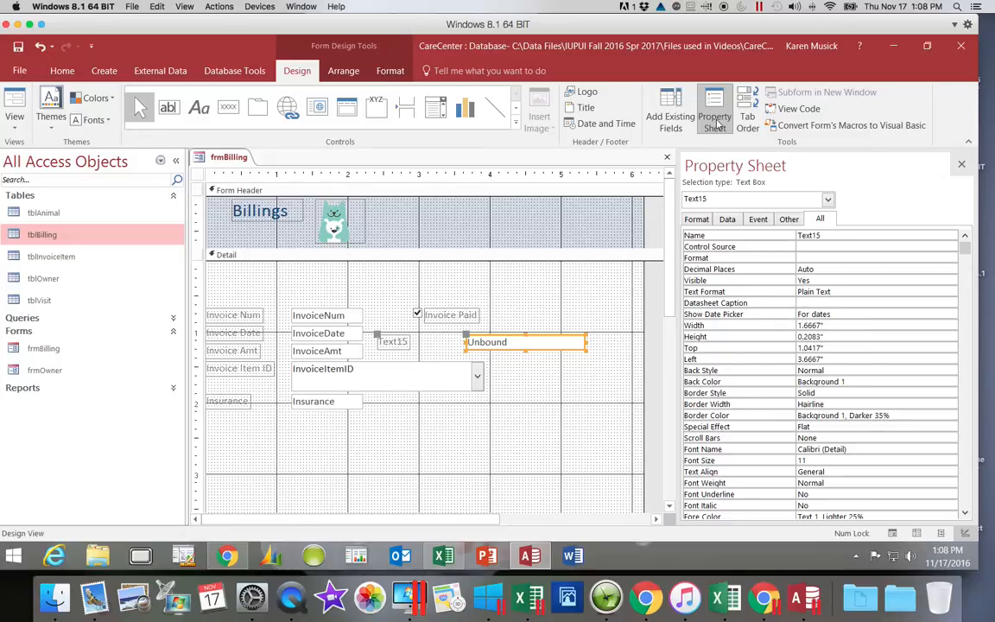
double_click(821, 232)
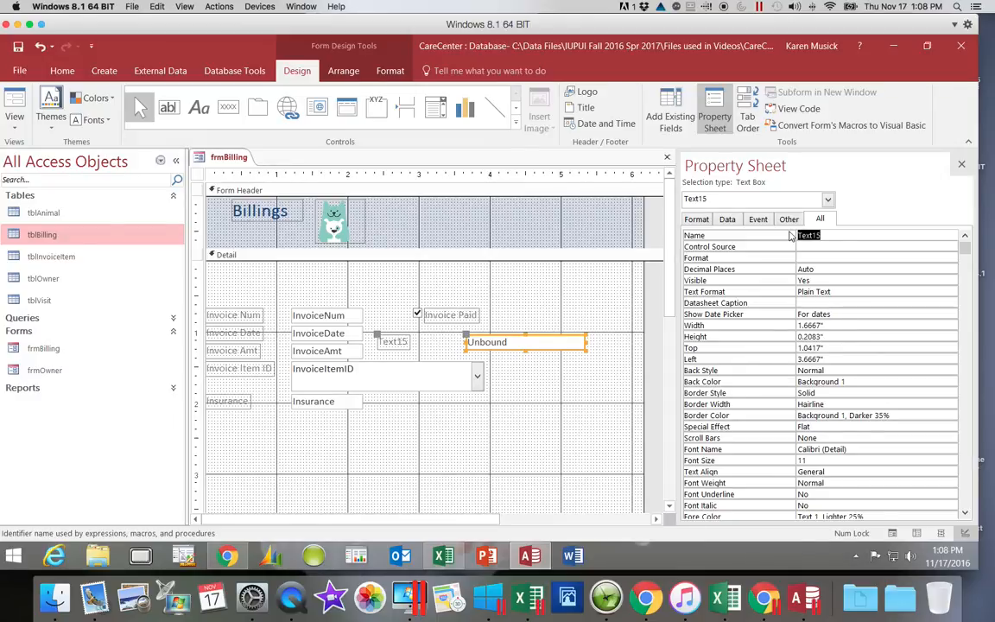
type("txtInvoiceAmtSum")
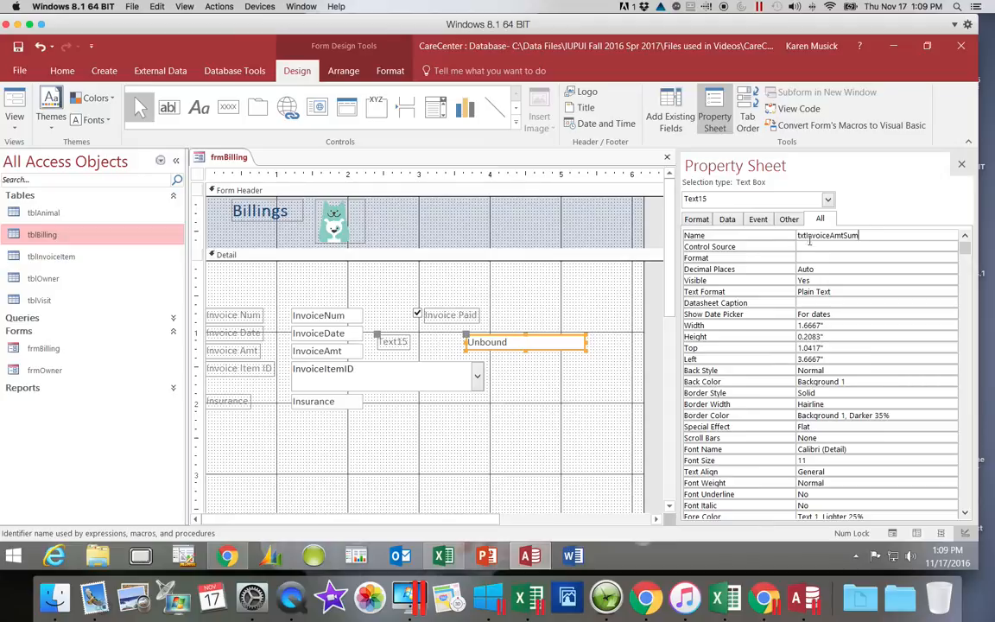
Set the control source of txtInvoiceAmtSum to =SUM(InvoiceAmt).
left_click(811, 246)
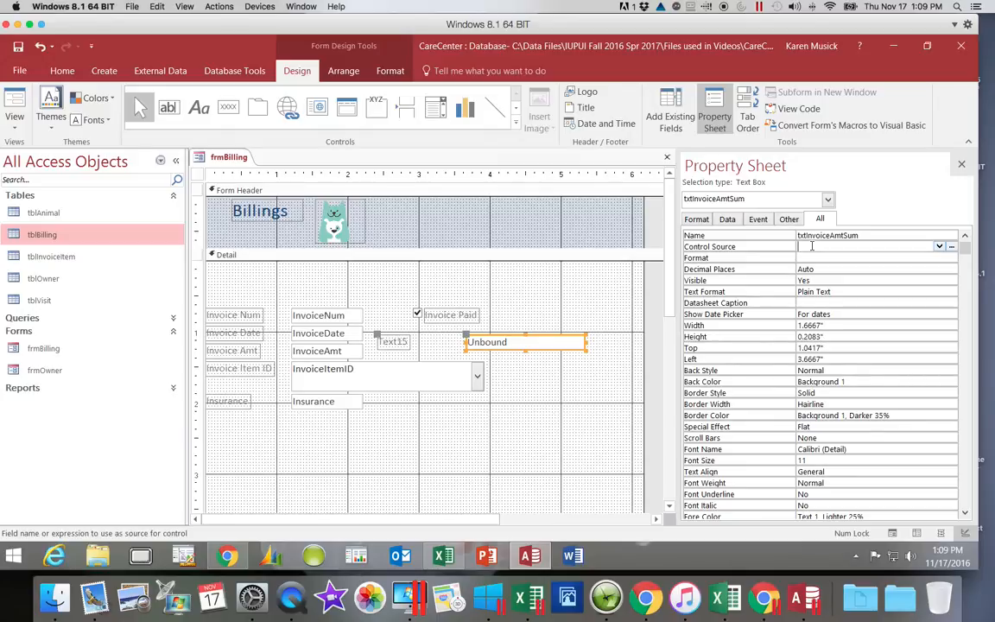
type("=SUM")
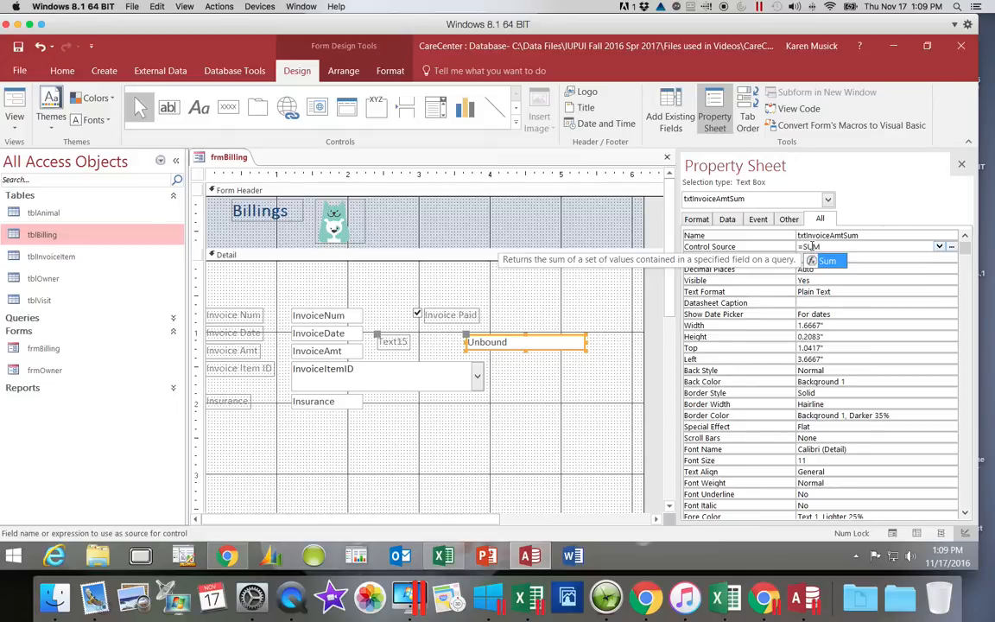
type("(")
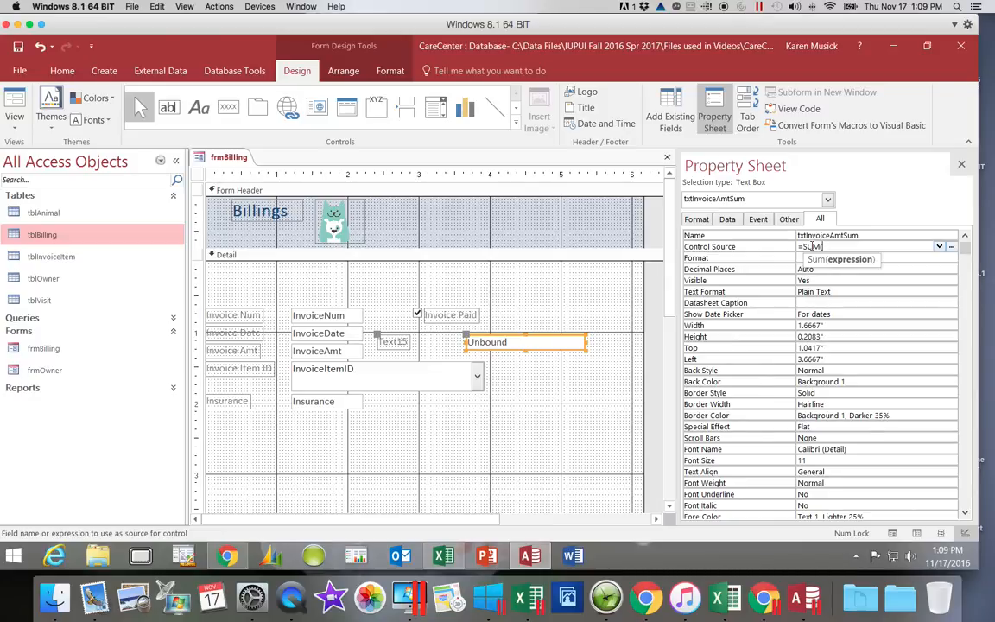
type("Invoice")
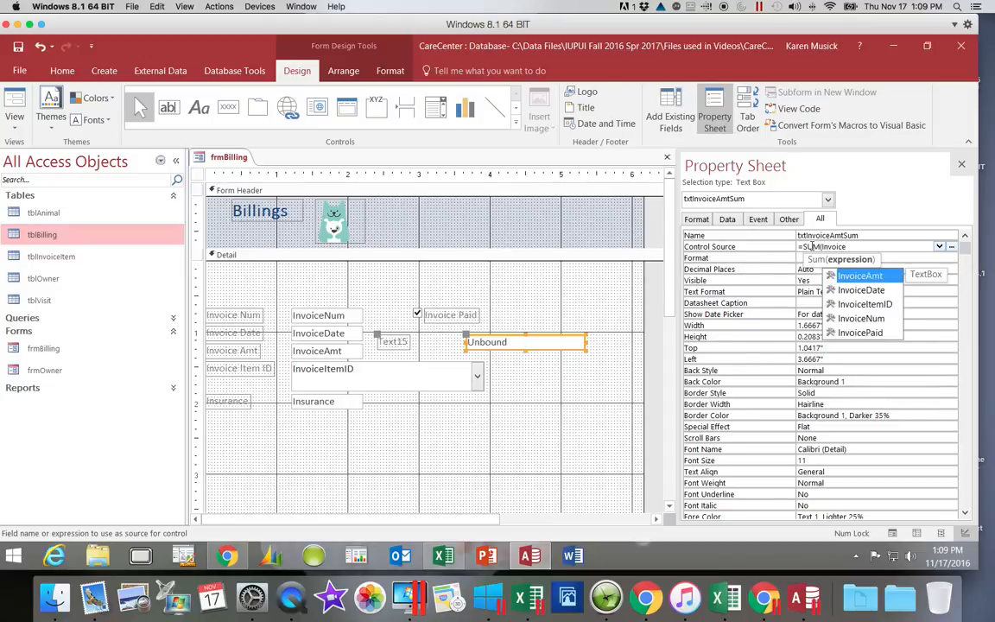
type("Amt")
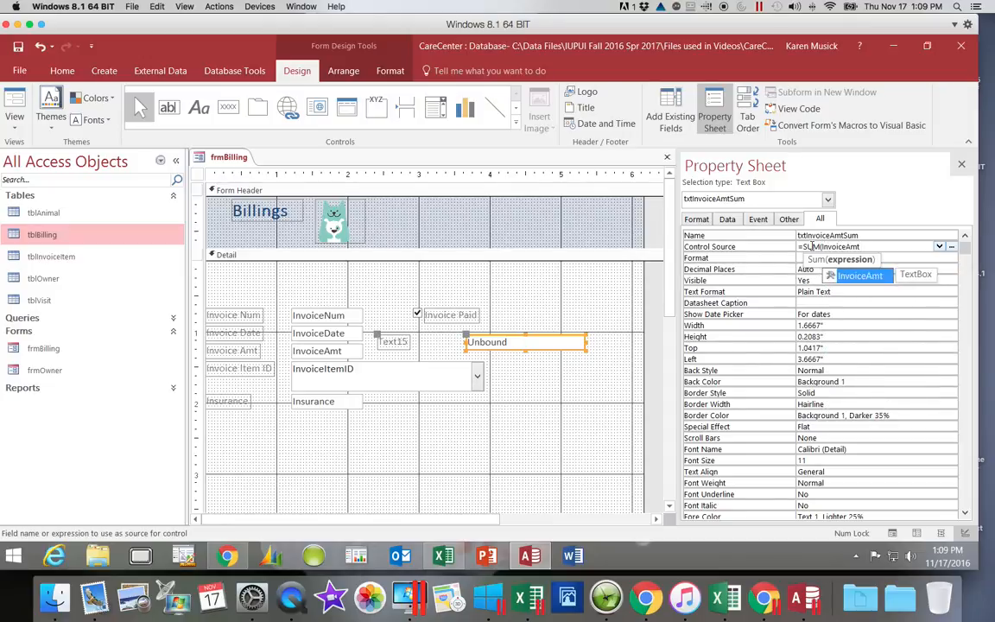
type(")")
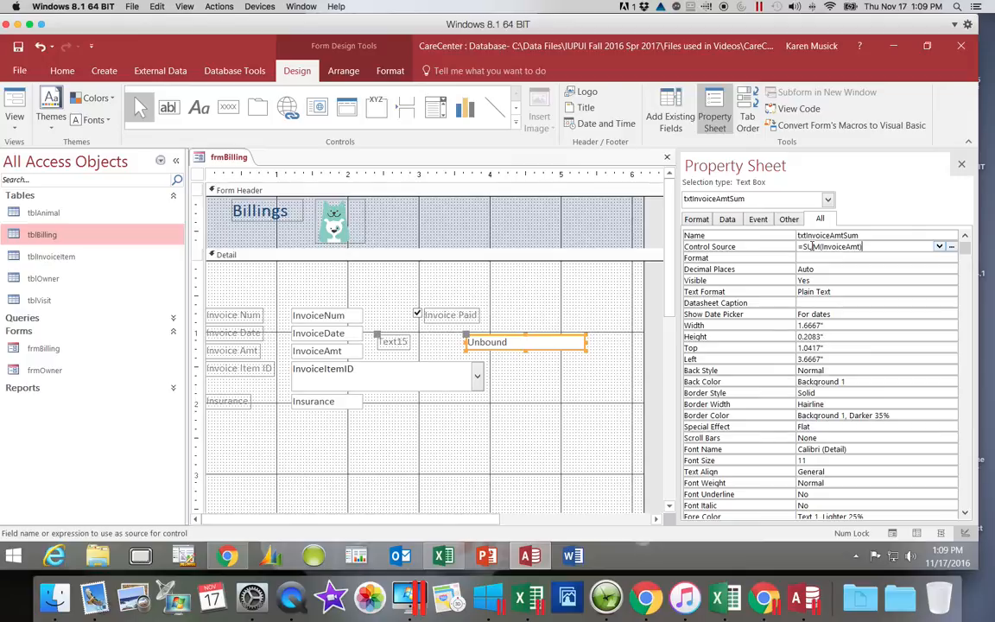
key("Return")
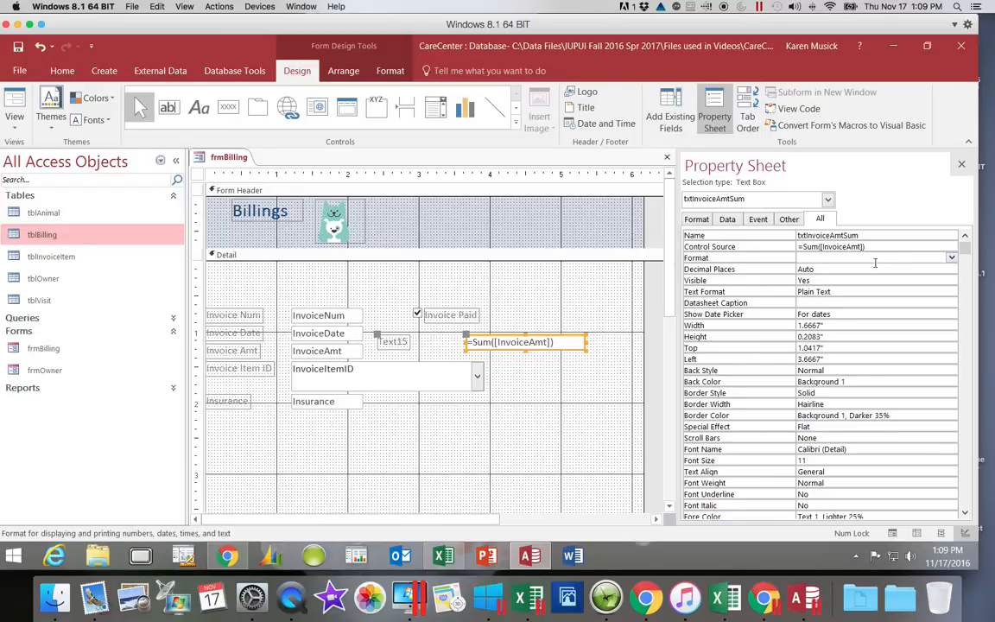
Format the txtInvoiceAmtSum text box as Currency with 2 decimal places and close its properties.
left_click(951, 259)
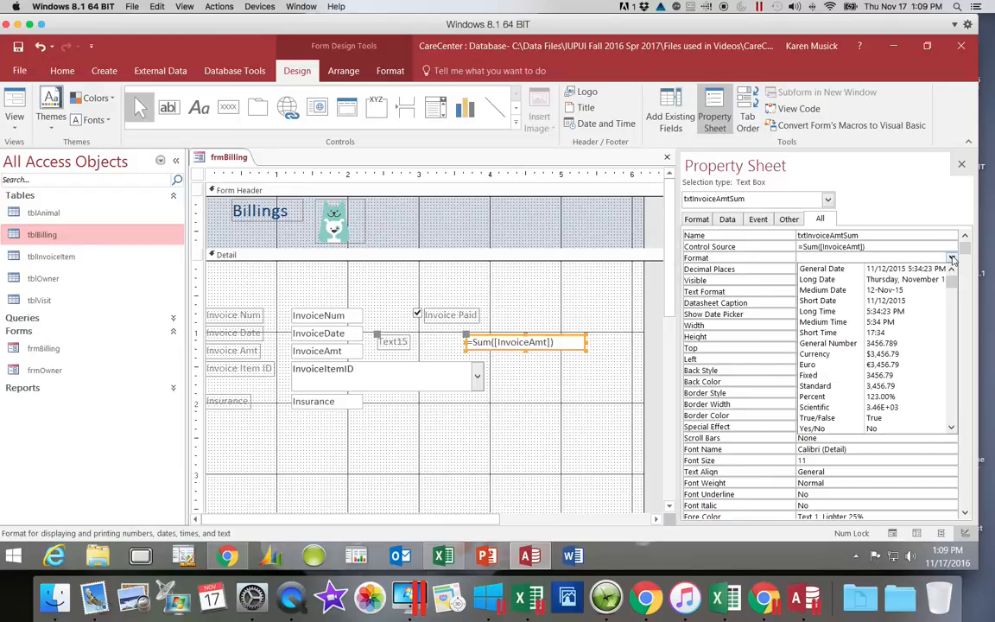
left_click(899, 355)
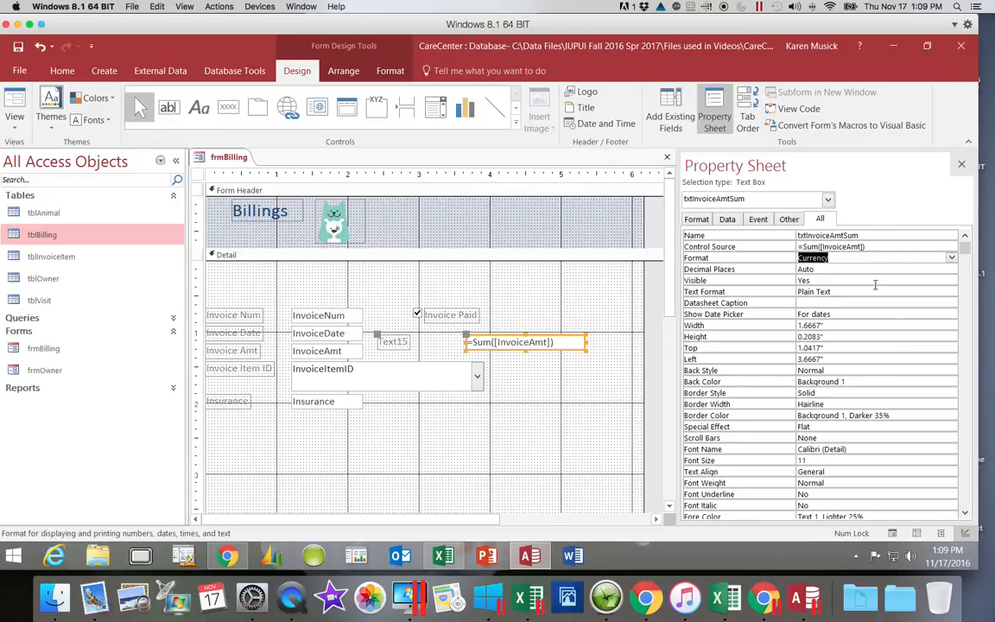
left_click(821, 269)
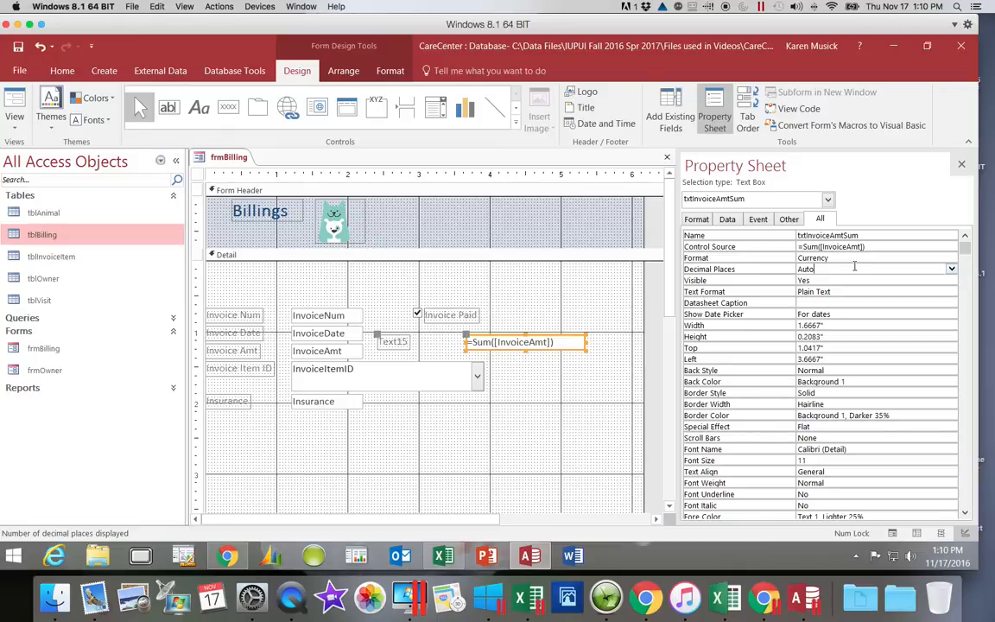
left_click(952, 270)
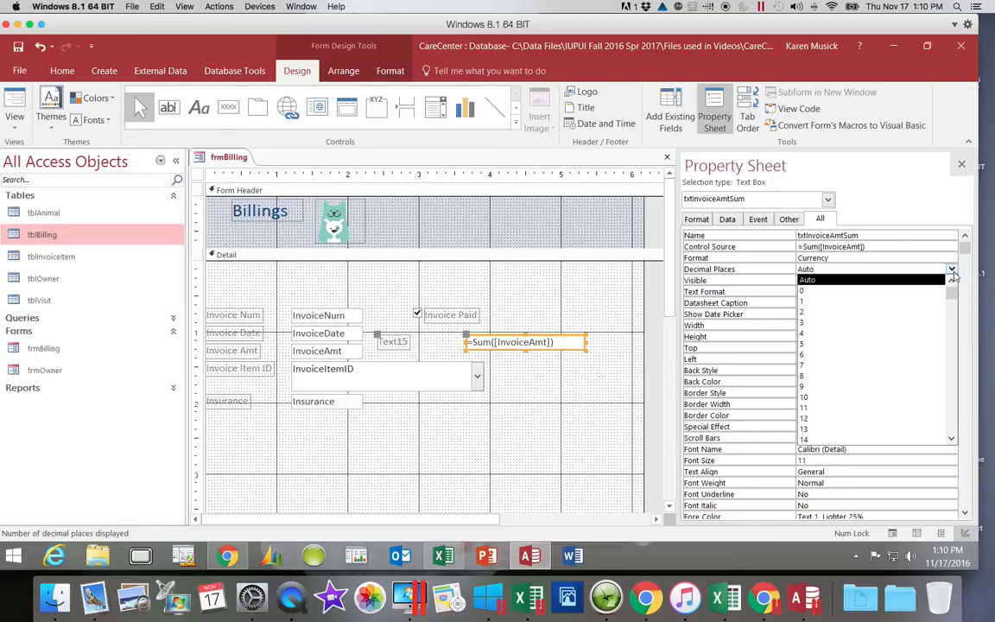
left_click(935, 313)
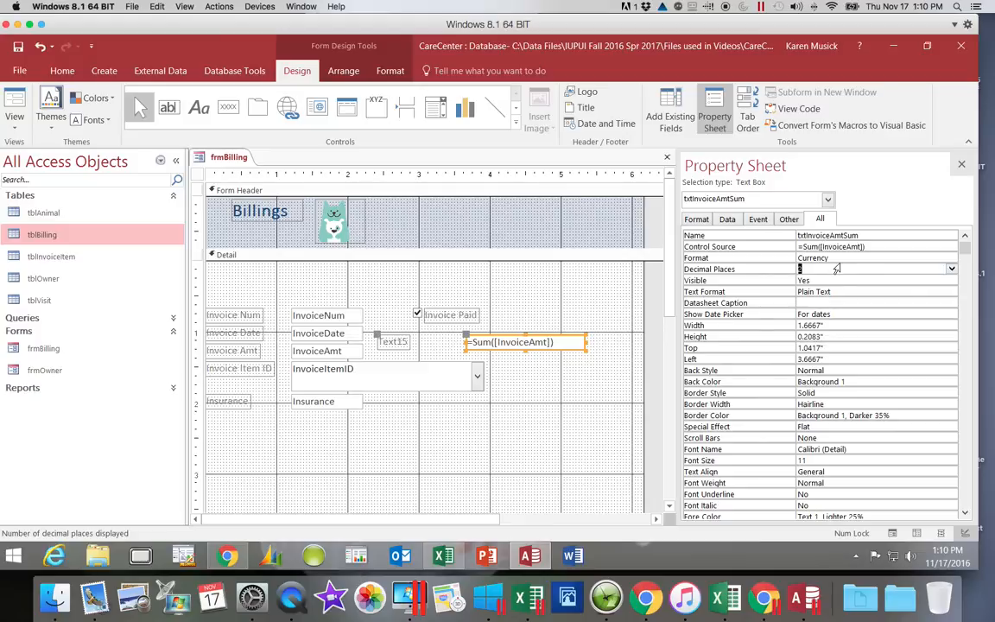
left_click(962, 165)
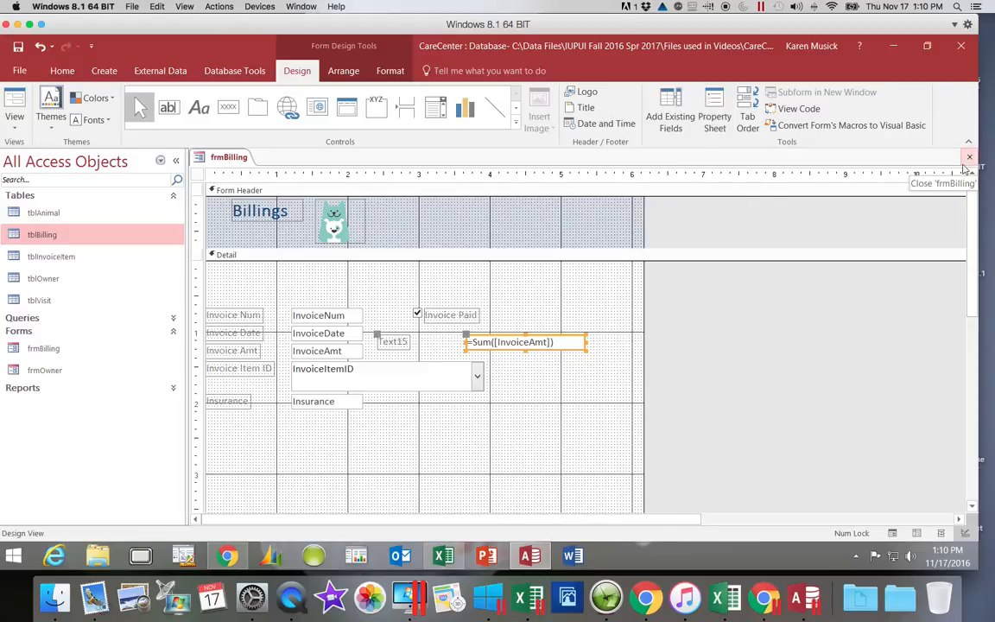
Change the caption of the calculated text box's label to "Total all Invoices".
left_click(396, 344)
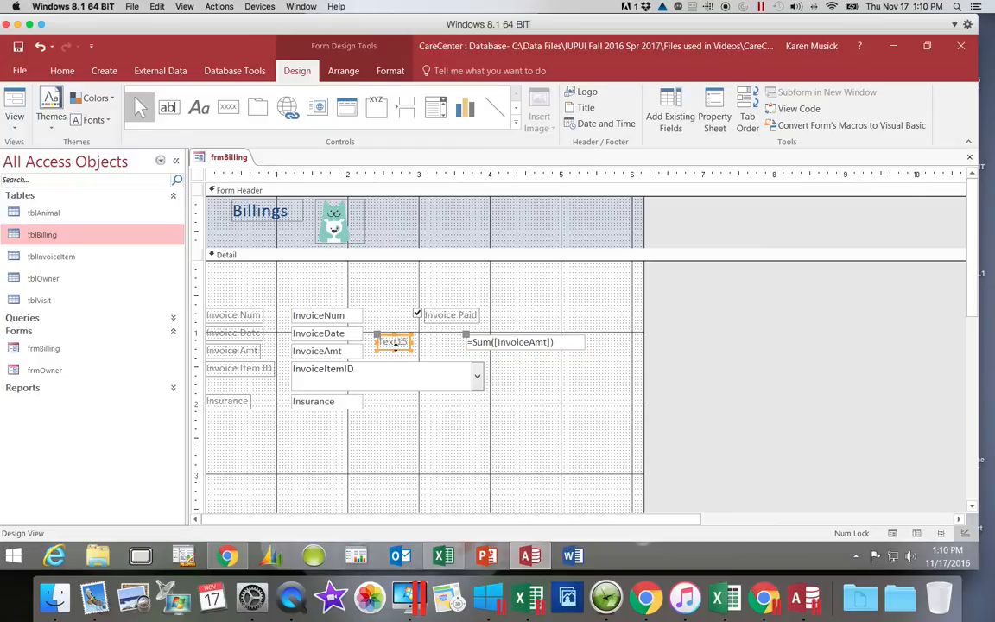
left_click(406, 342)
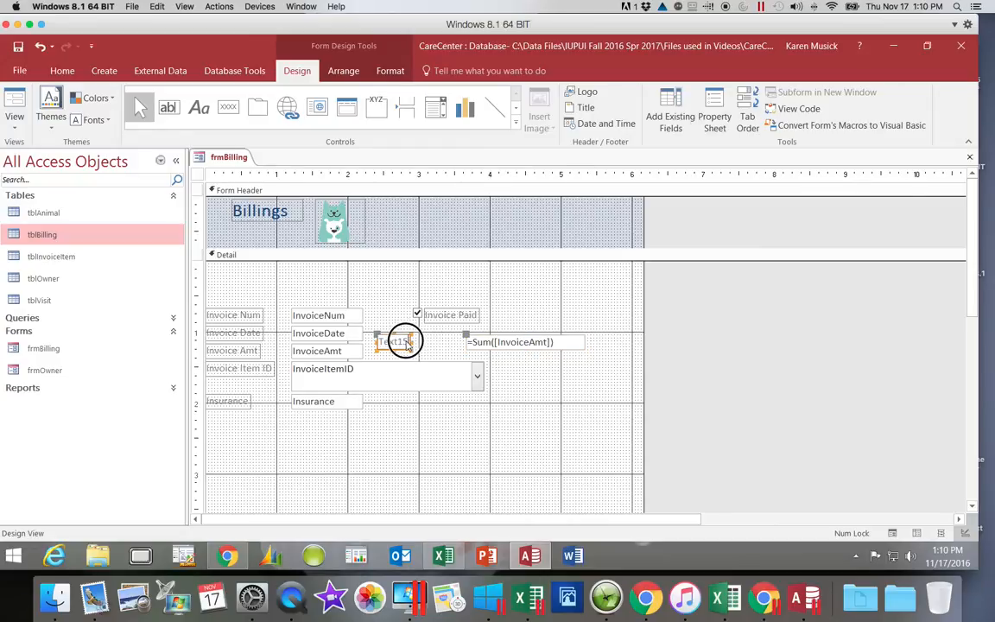
left_click_drag(405, 342, 378, 346)
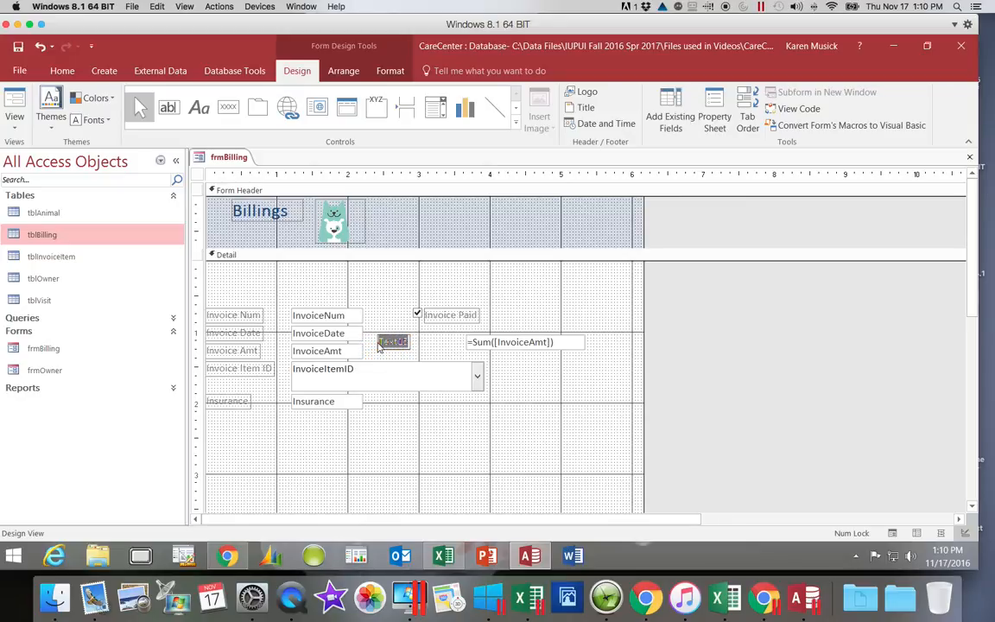
type("Total all Invoices")
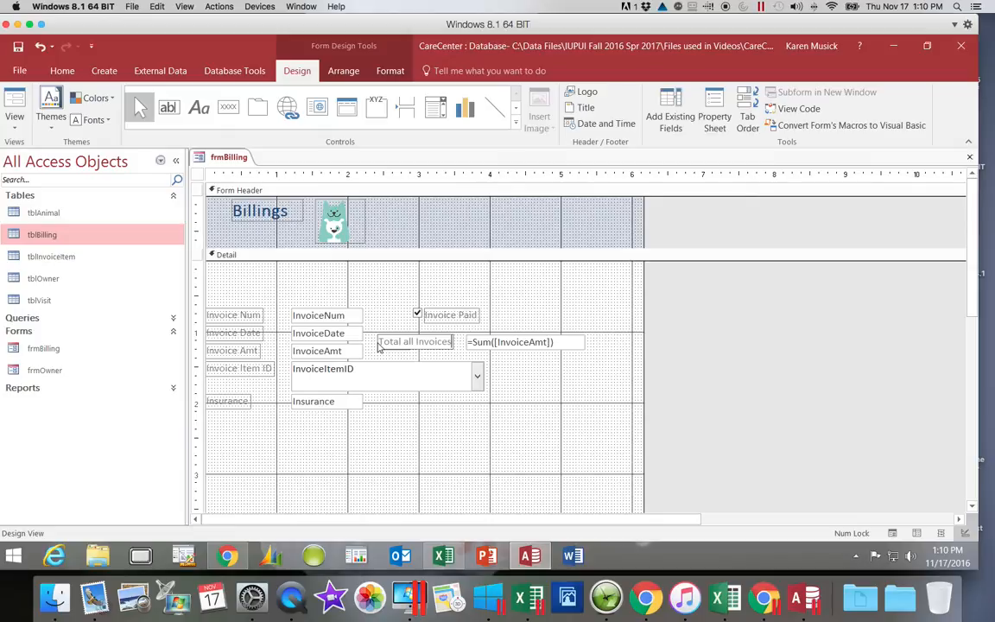
left_click(467, 441)
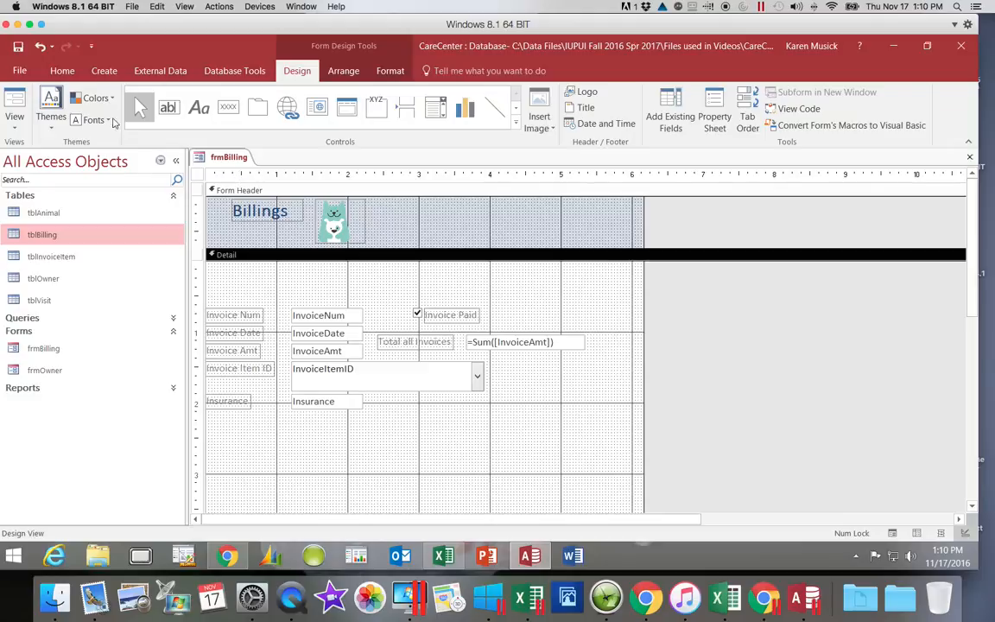
Save the frmBilling design and display the form in Form view.
left_click(18, 46)
left_click(17, 128)
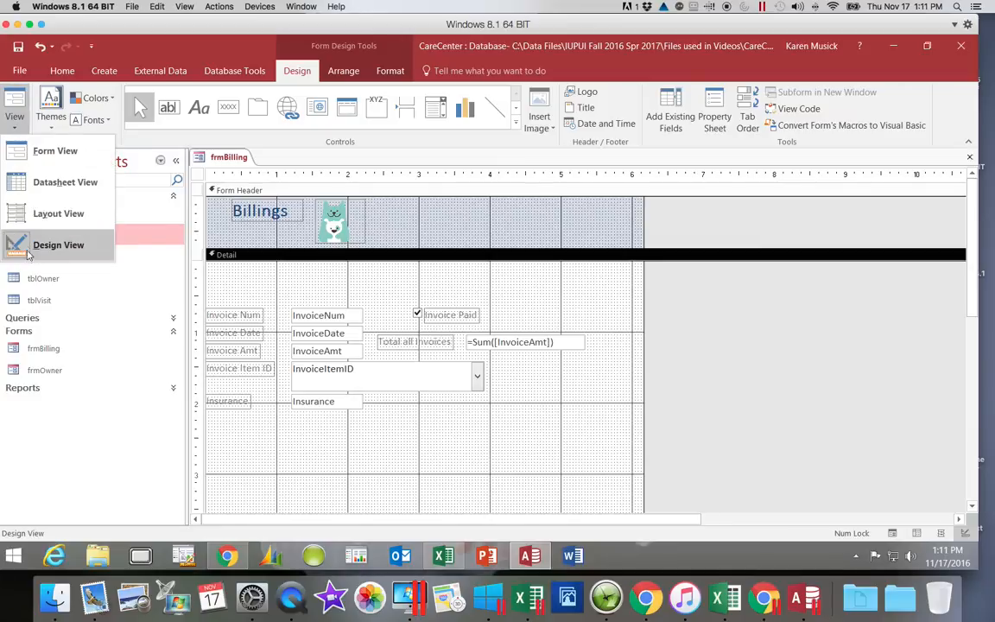
left_click(50, 155)
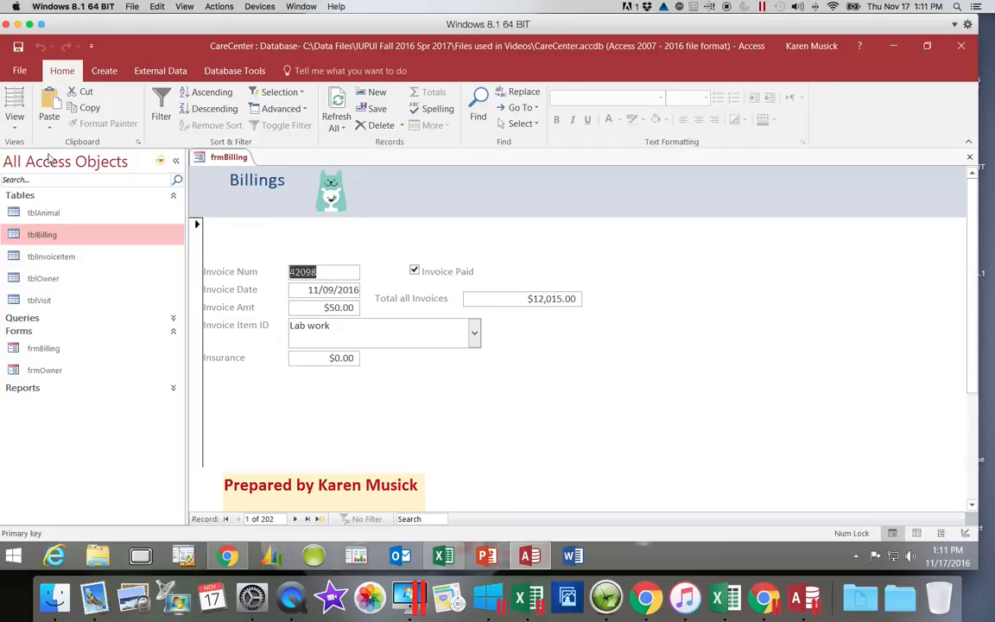
Step through the first record's fields to check the tab order, and try to delete the Total all Invoices value.
key("Tab")
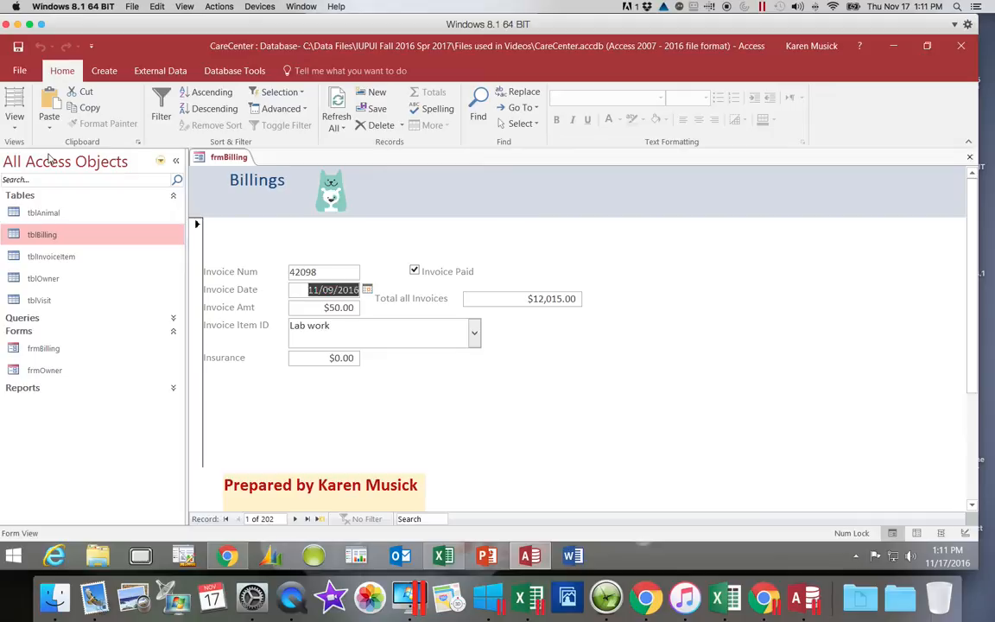
key("Tab")
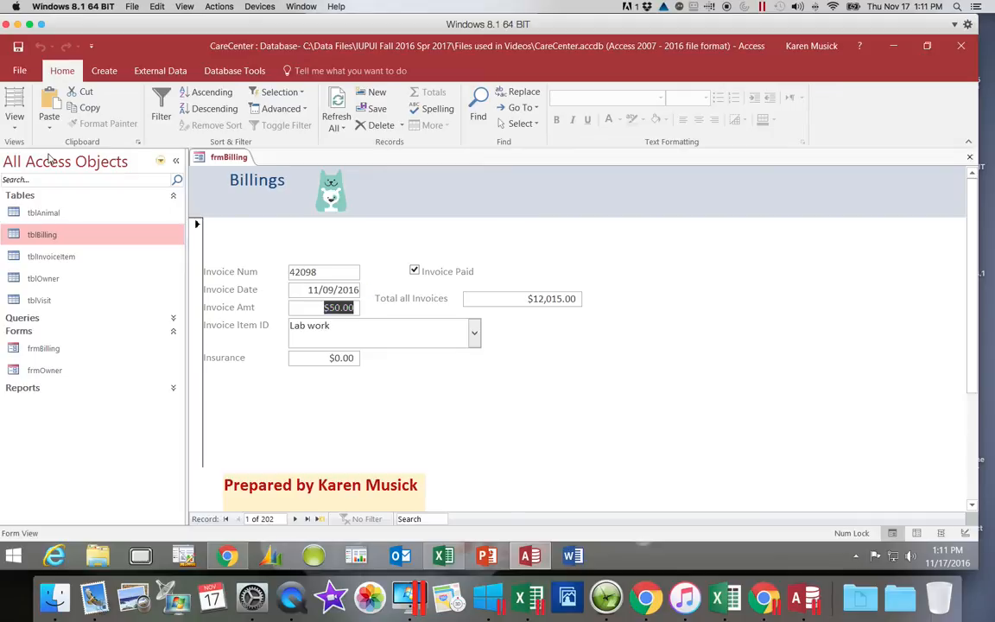
key("Tab")
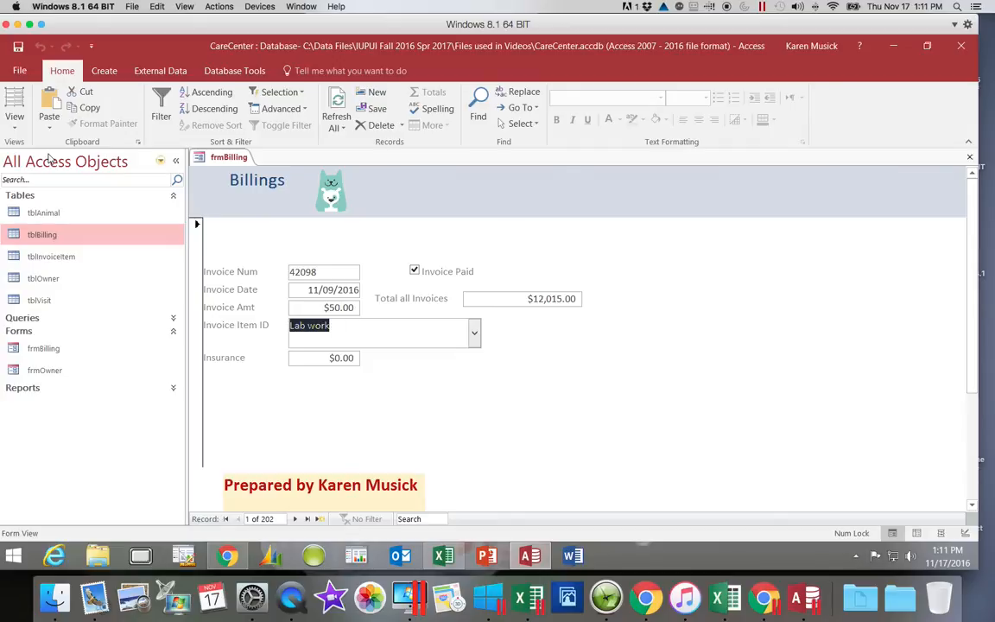
key("Tab")
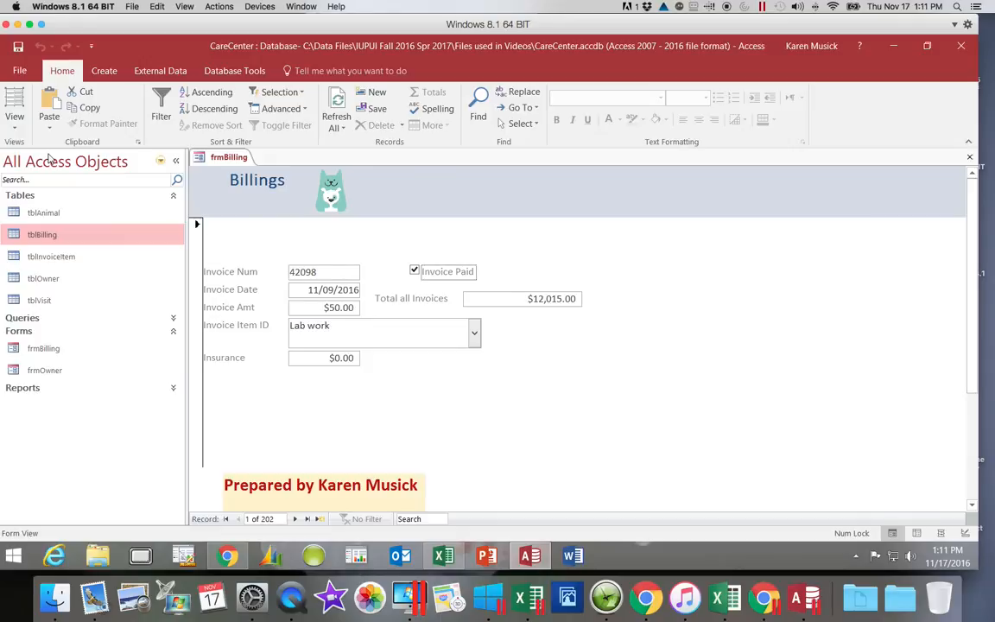
key("Tab")
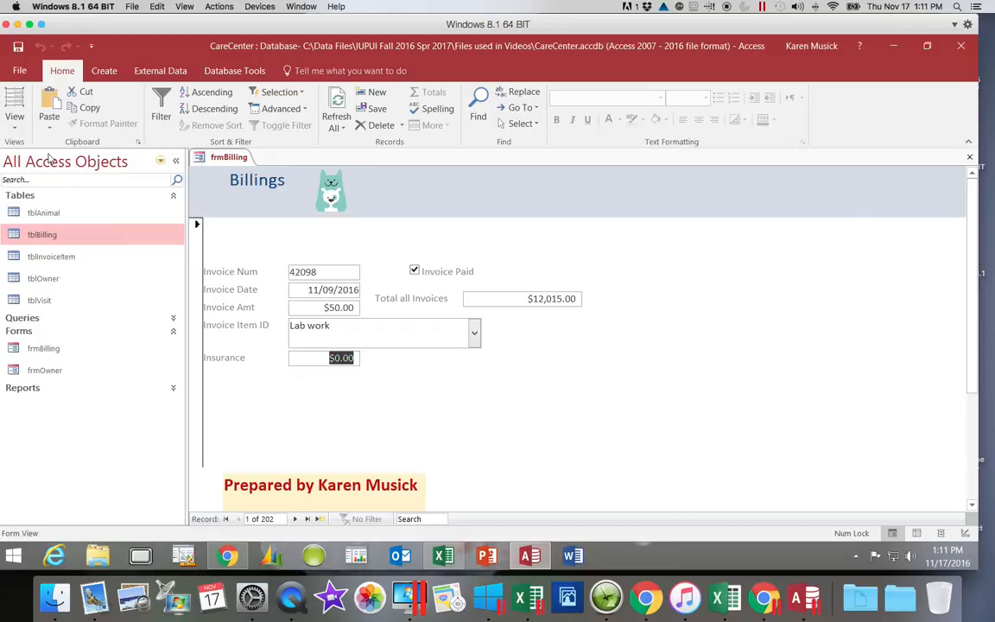
key("Tab")
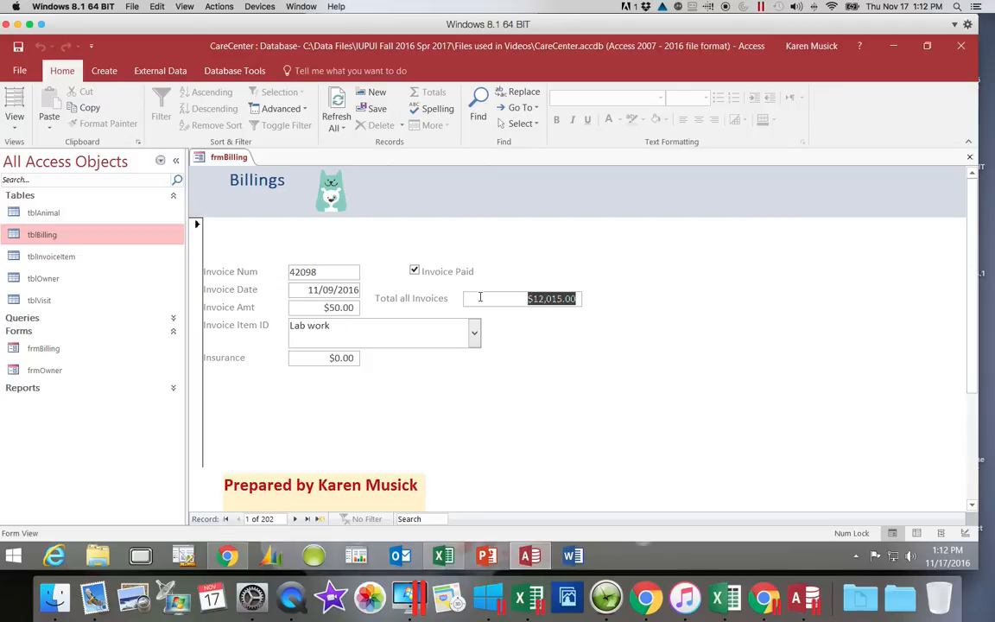
key("BackSpace")
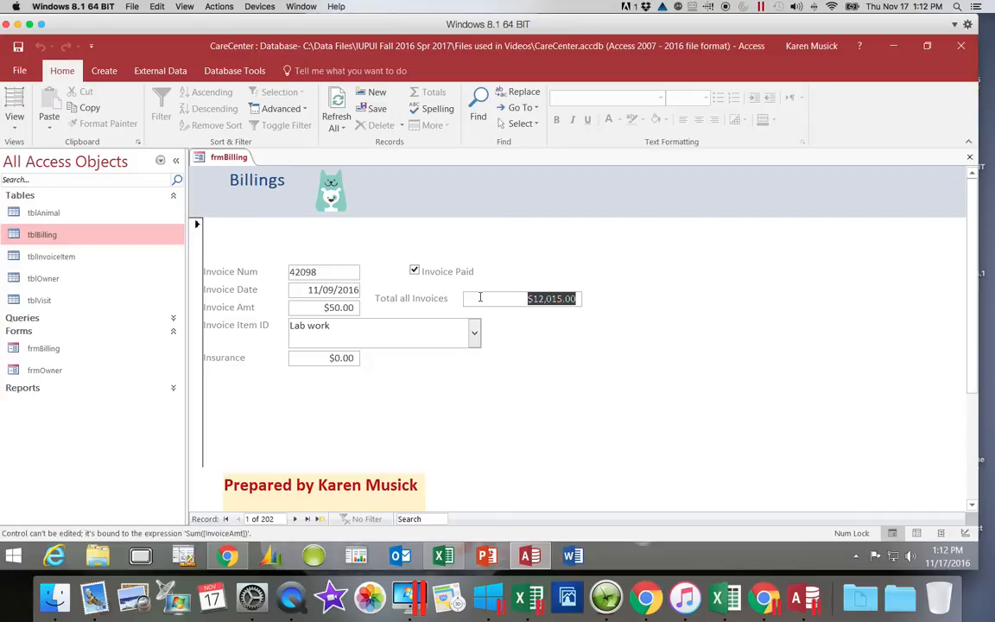
key("Tab")
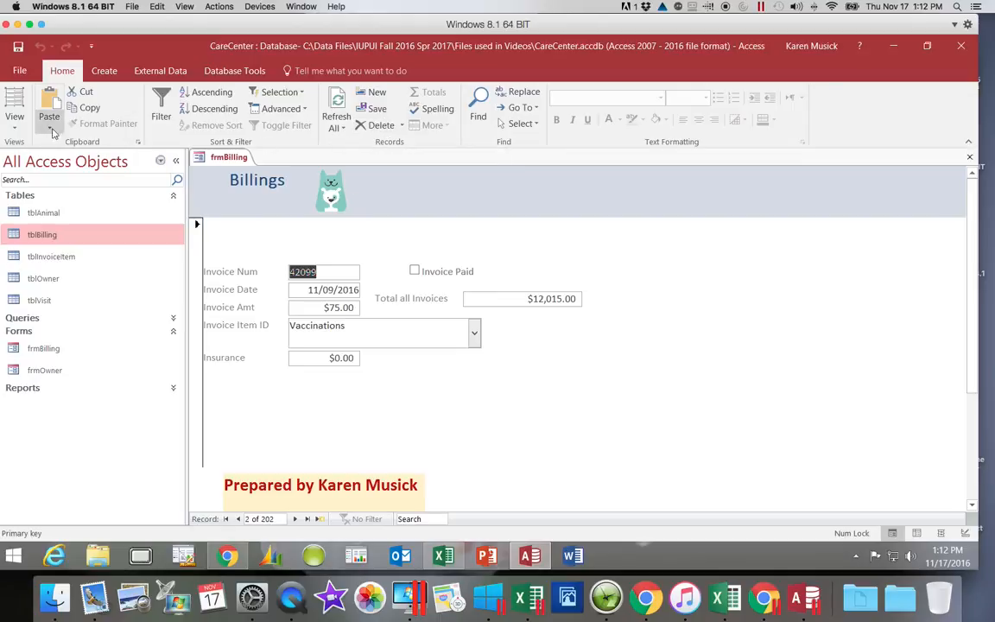
In Design view, change the tab order of the Detail section so InvoicePaid comes after Insurance and before txtInvoiceAmtSum.
left_click(16, 128)
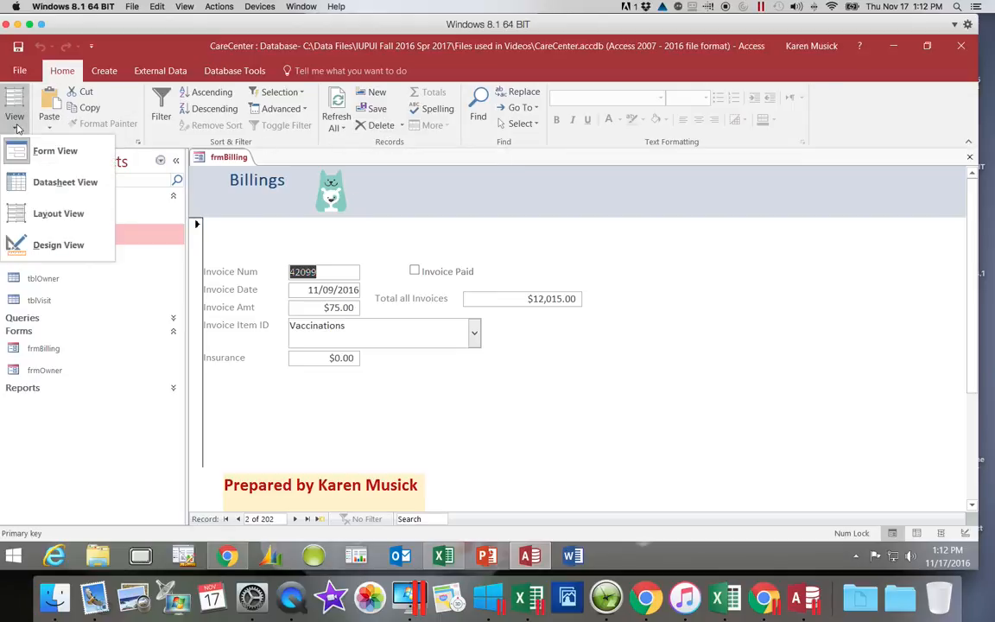
left_click(37, 245)
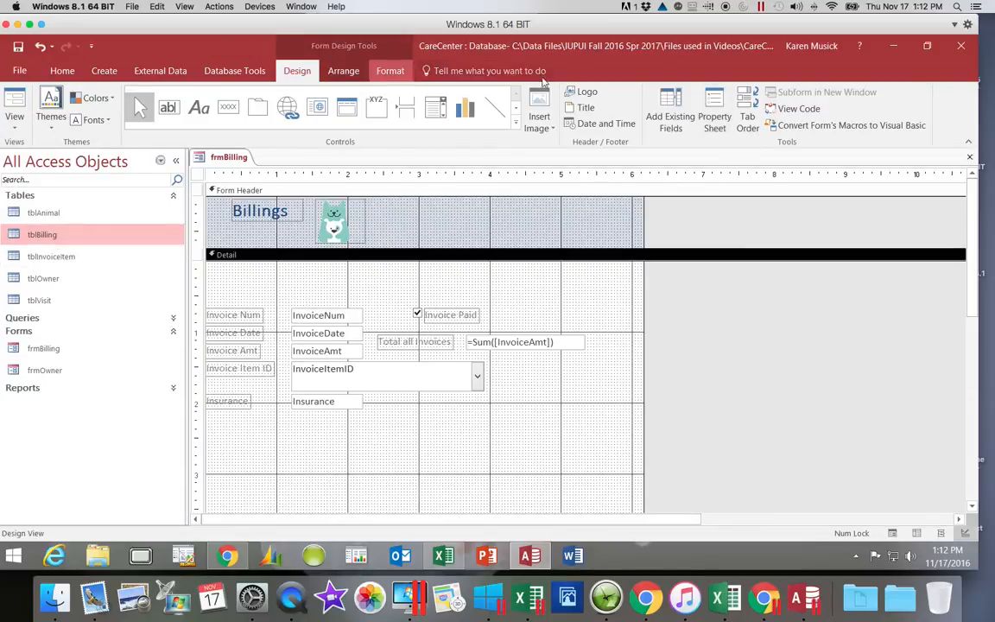
left_click(748, 121)
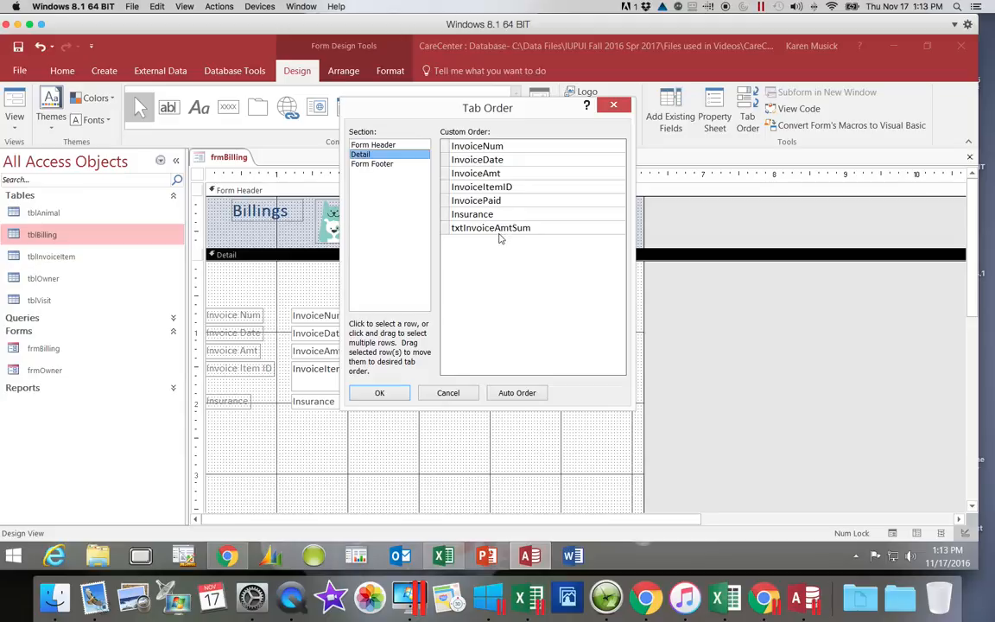
left_click(446, 201)
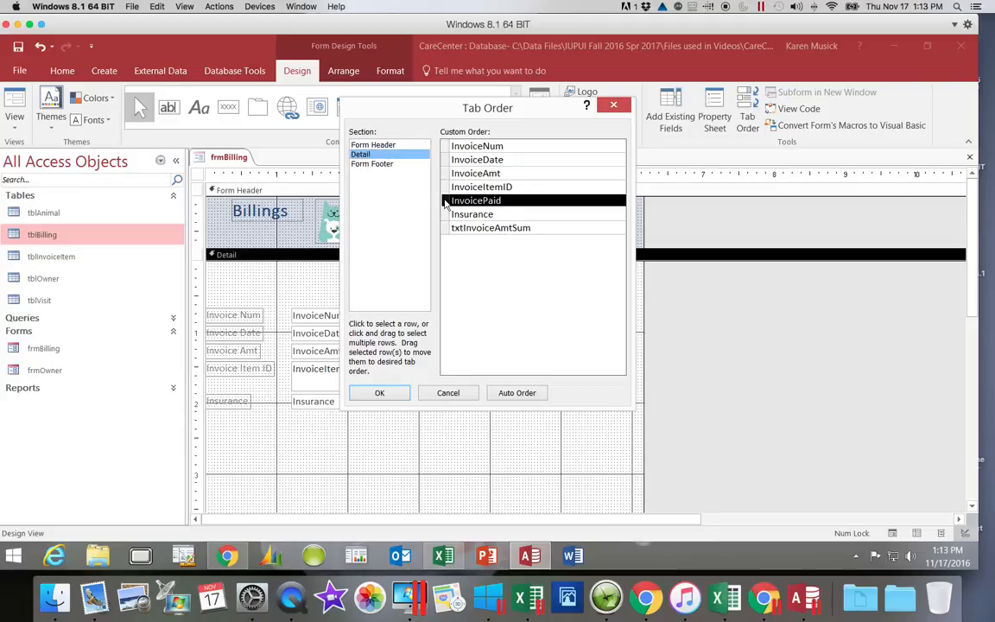
left_click(447, 201)
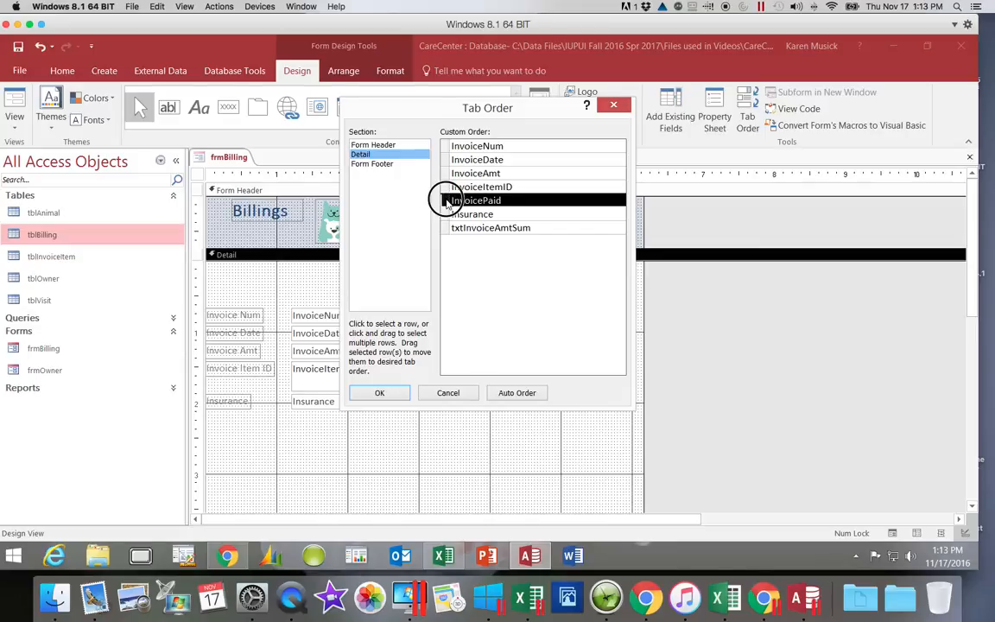
left_click_drag(445, 199, 449, 230)
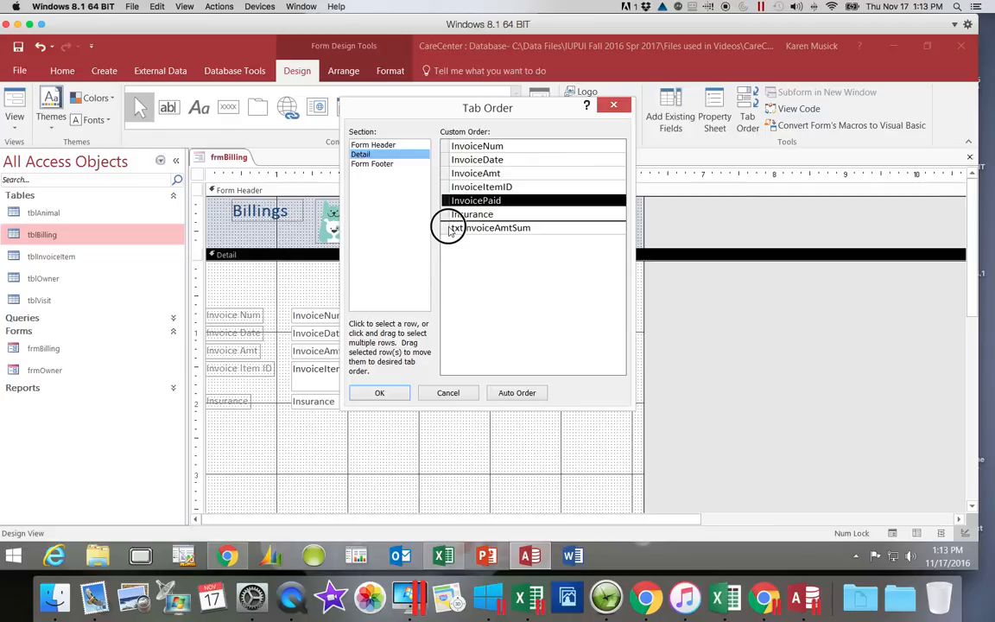
left_click_drag(450, 231, 448, 227)
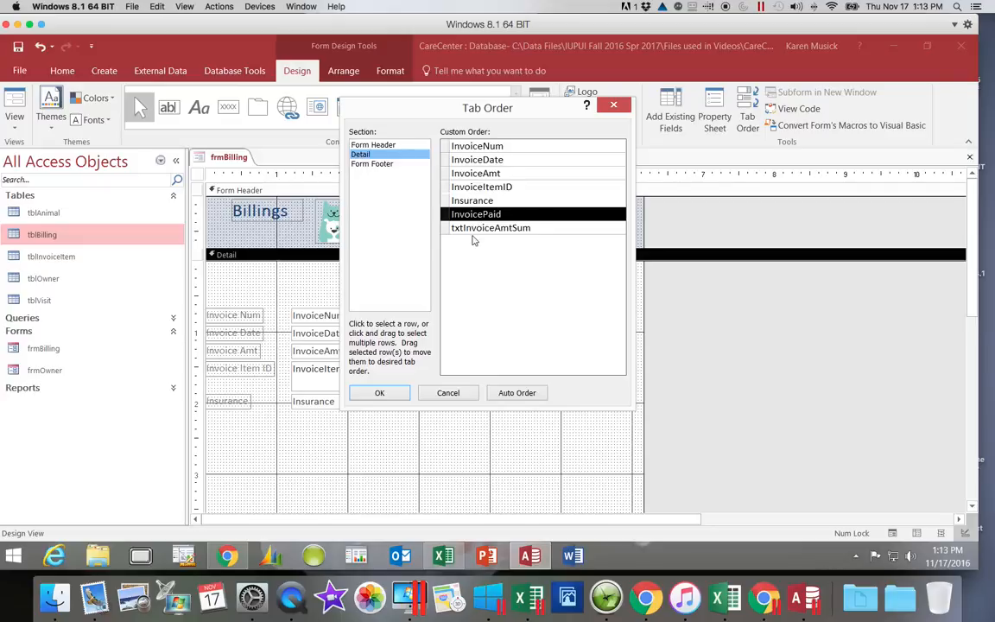
left_click(378, 393)
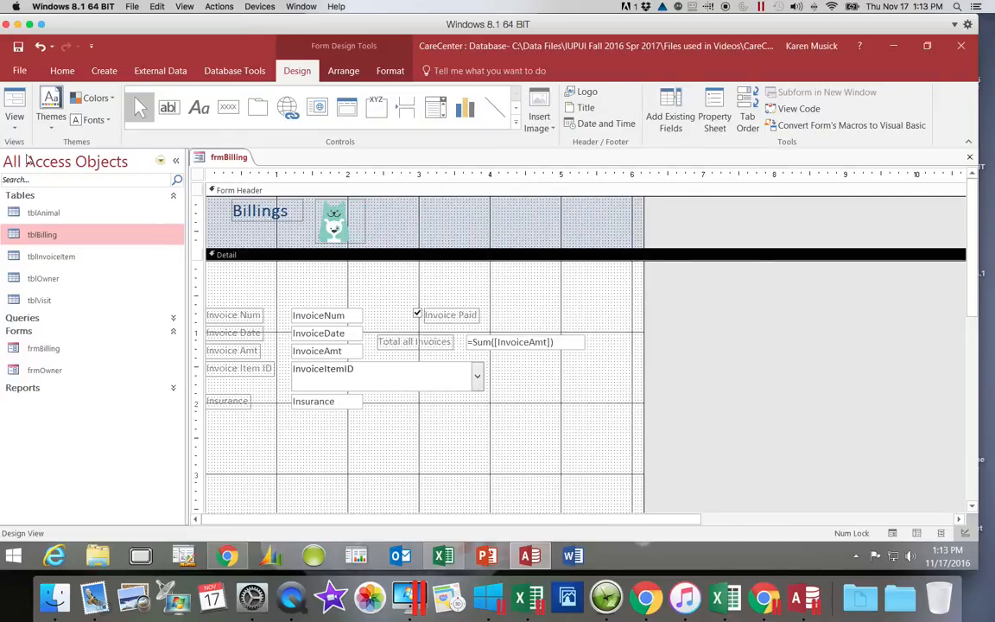
Display frmBilling in Form view and step through all fields of the first record to check the new tab order.
left_click(15, 128)
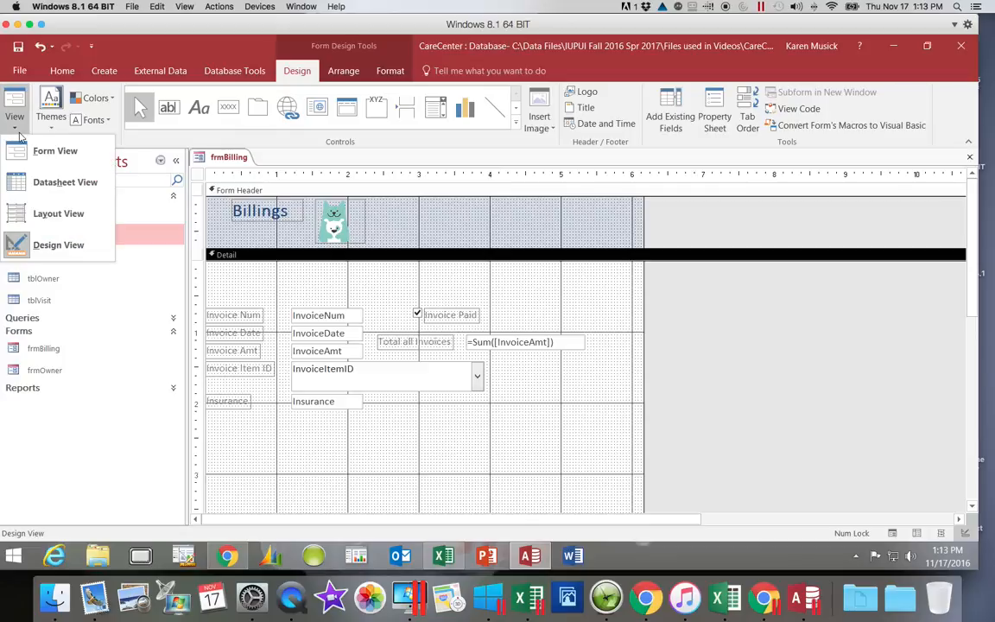
left_click(21, 149)
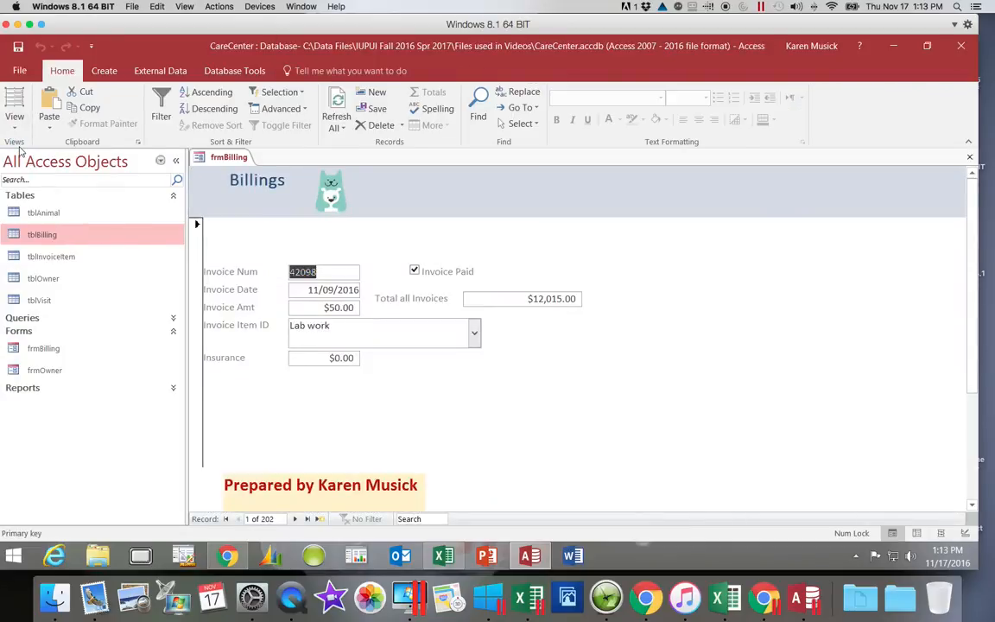
key("Tab")
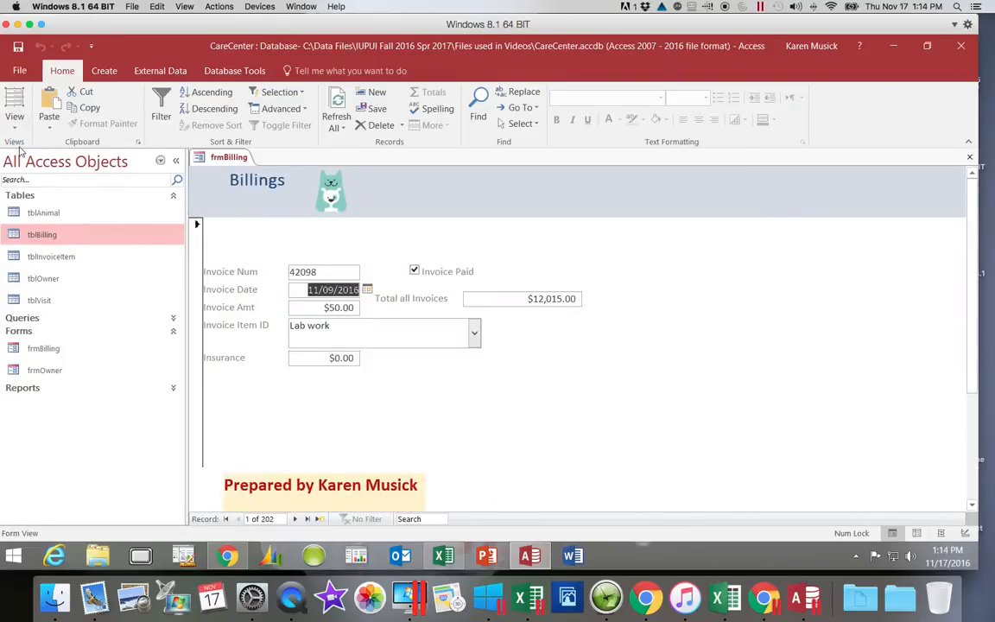
key("Tab")
key("Tab")
key("Tab")
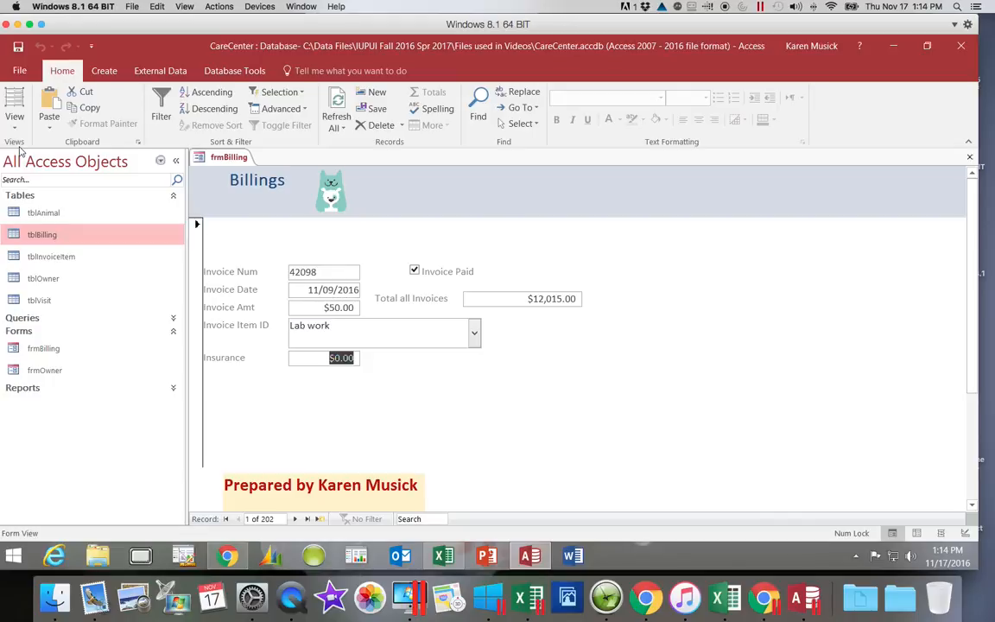
key("Tab")
key("Tab")
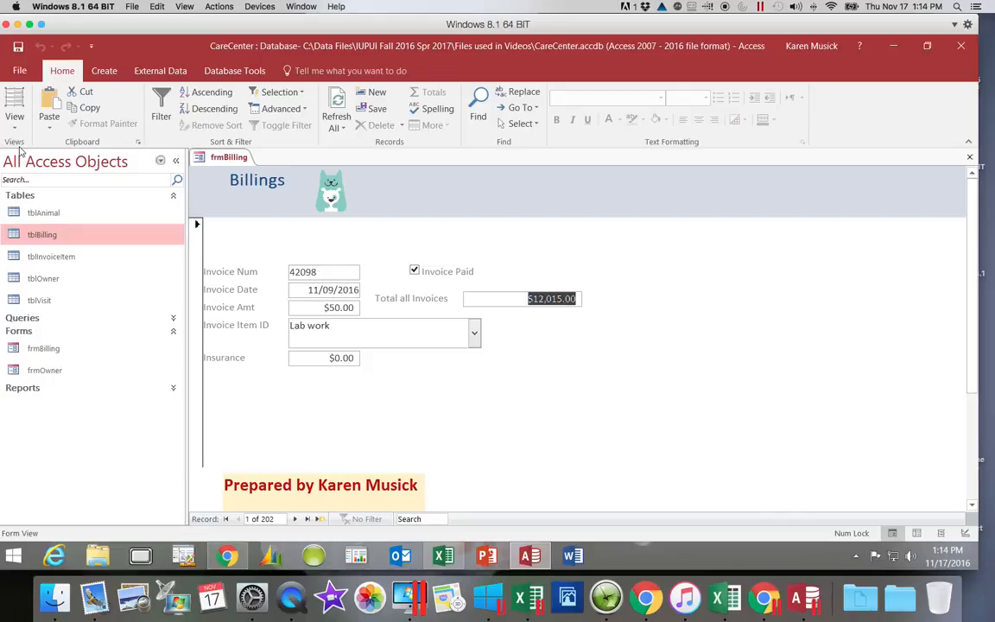
key("Tab")
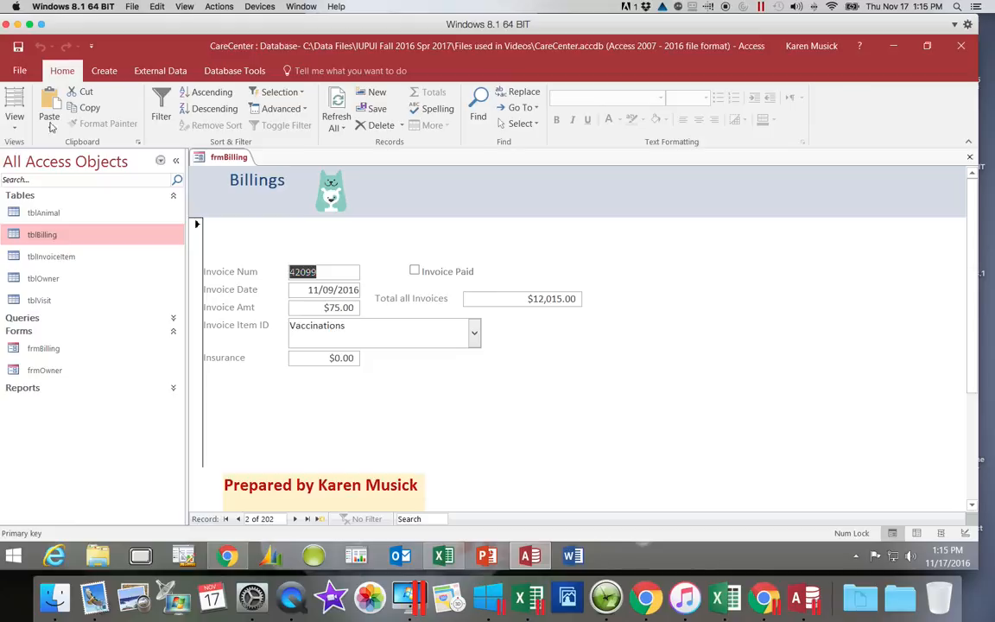
Save the frmBilling form and close it.
left_click(19, 48)
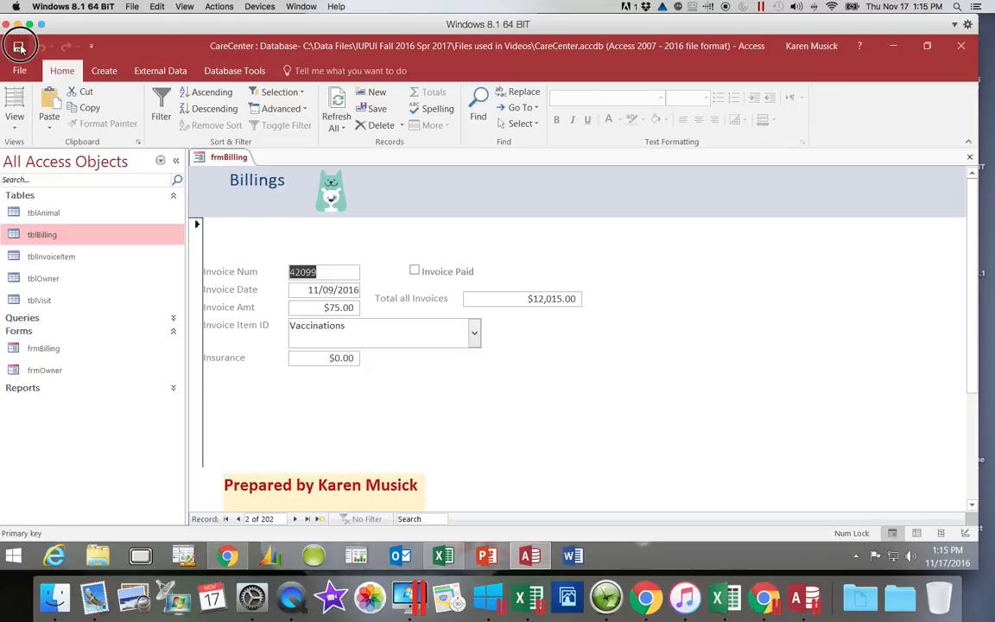
left_click(969, 158)
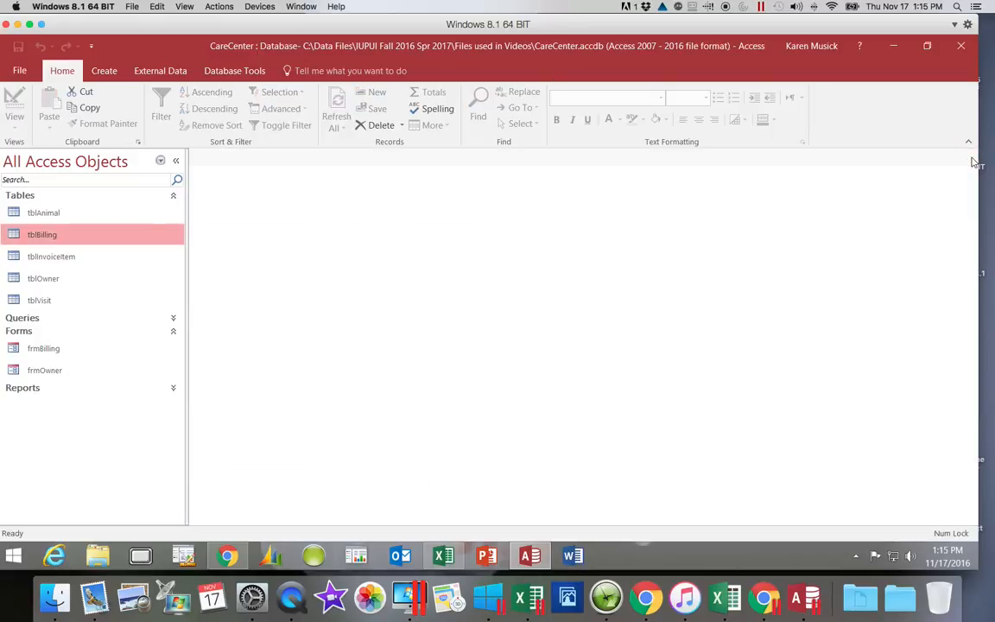